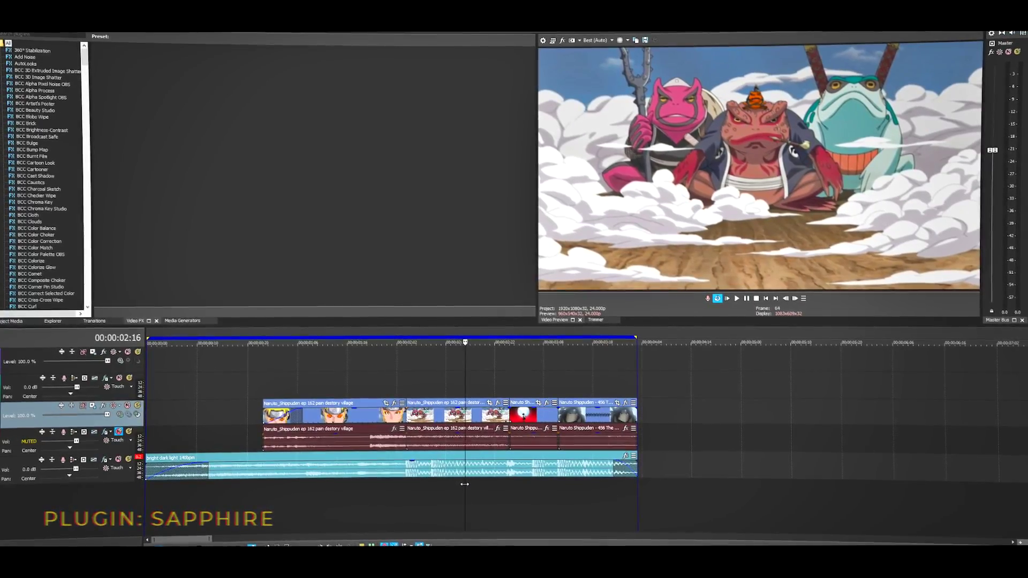
# Step: Preview the arranged Naruto clips along the timeline, from the first close-up through the later scenes
pyautogui.moveTo(465, 484); pyautogui.dragTo(370, 509)
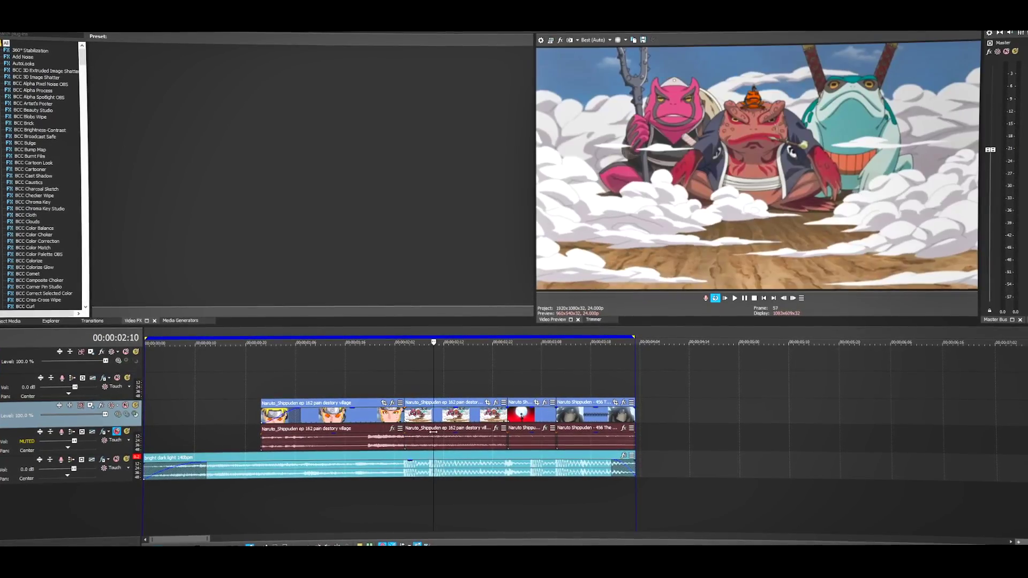
pyautogui.press('space')
pyautogui.moveTo(433, 413); pyautogui.dragTo(352, 425)
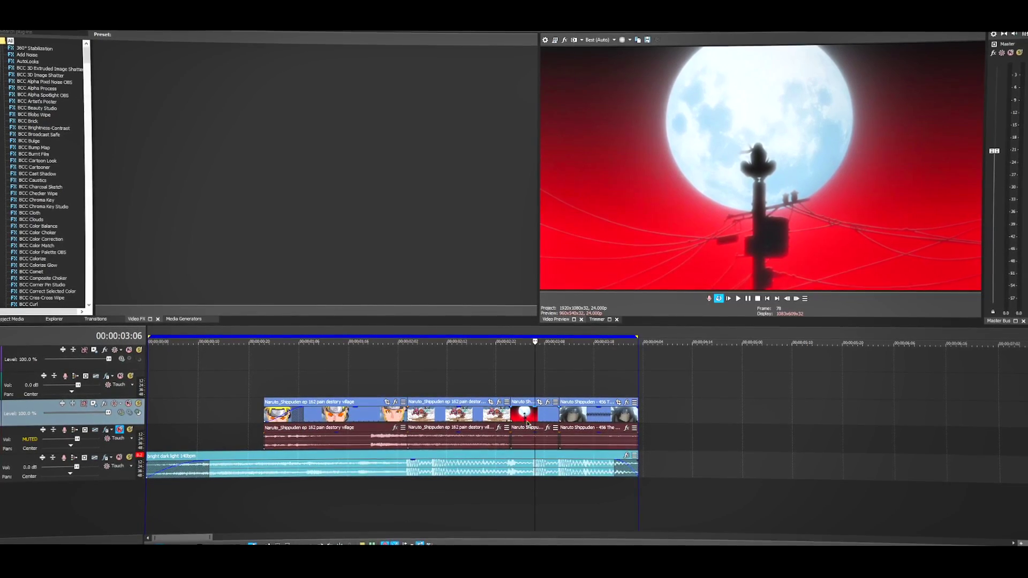
pyautogui.click(592, 414)
pyautogui.click(580, 414)
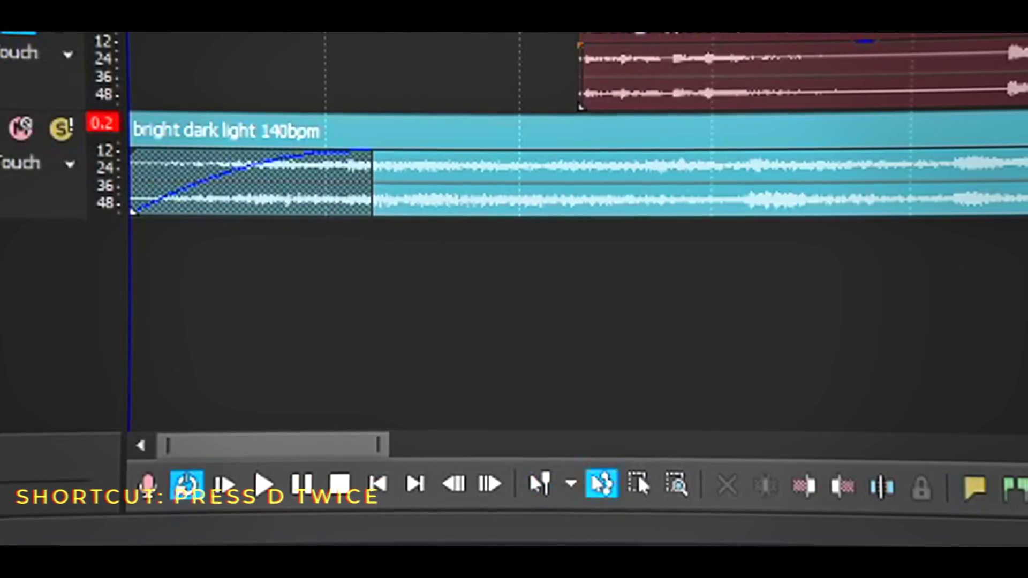
# Step: Select all the video clips with the Selection Edit tool and set their resample switch to Disable Resample
pyautogui.press('d')
pyautogui.press('d')
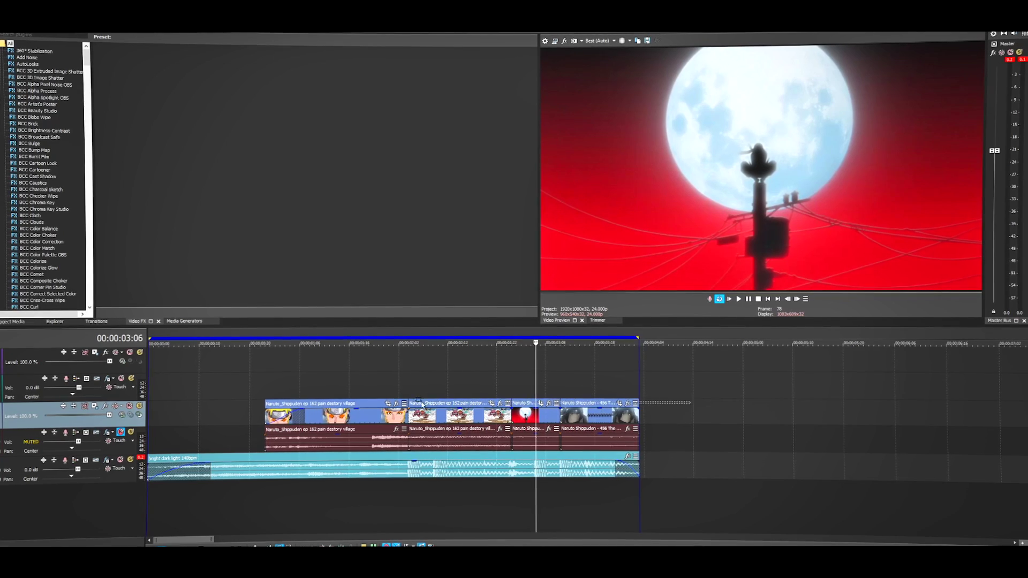
pyautogui.moveTo(422, 405); pyautogui.dragTo(264, 415)
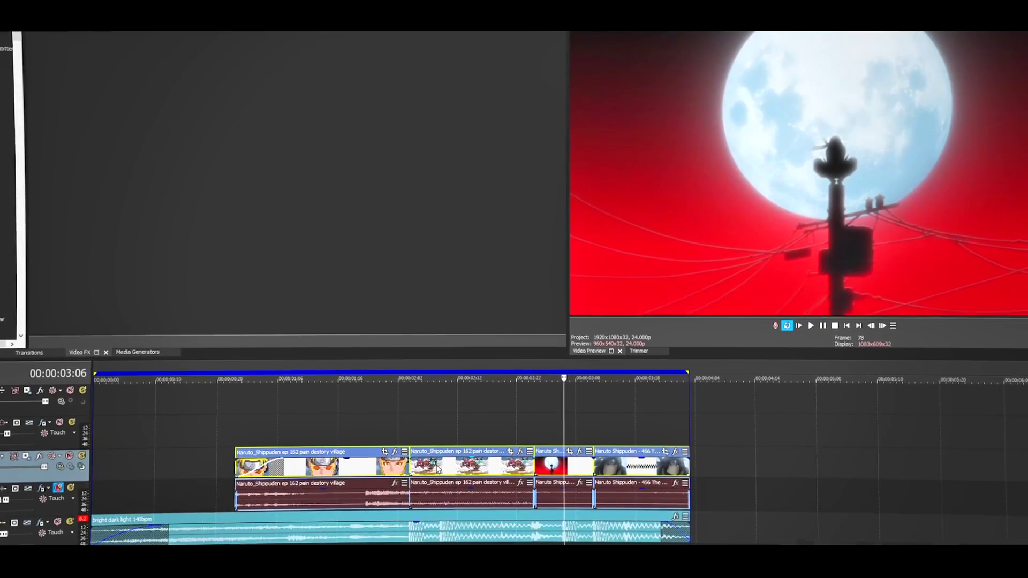
pyautogui.rightClick(436, 464)
pyautogui.moveTo(500, 371)
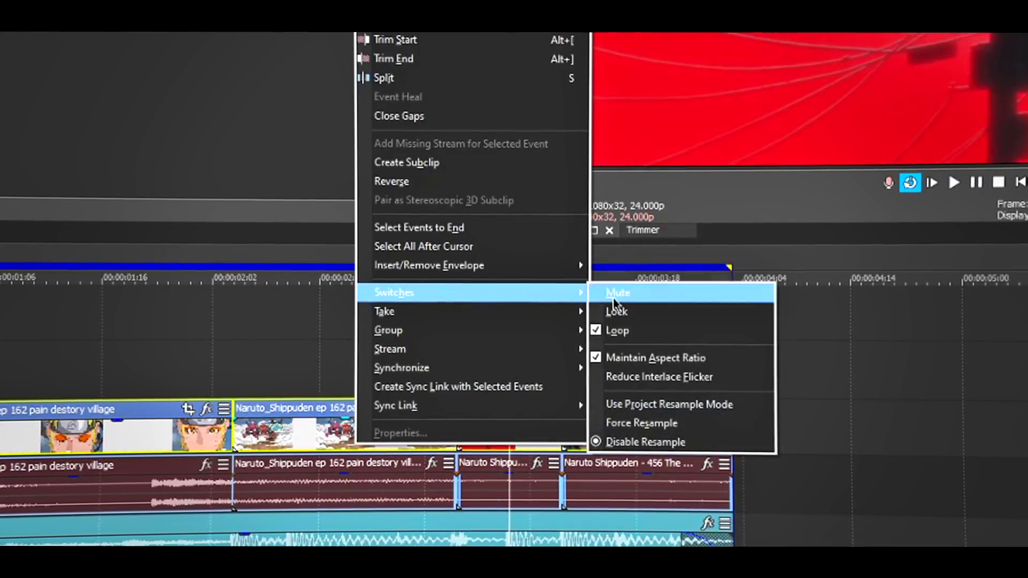
pyautogui.click(666, 355)
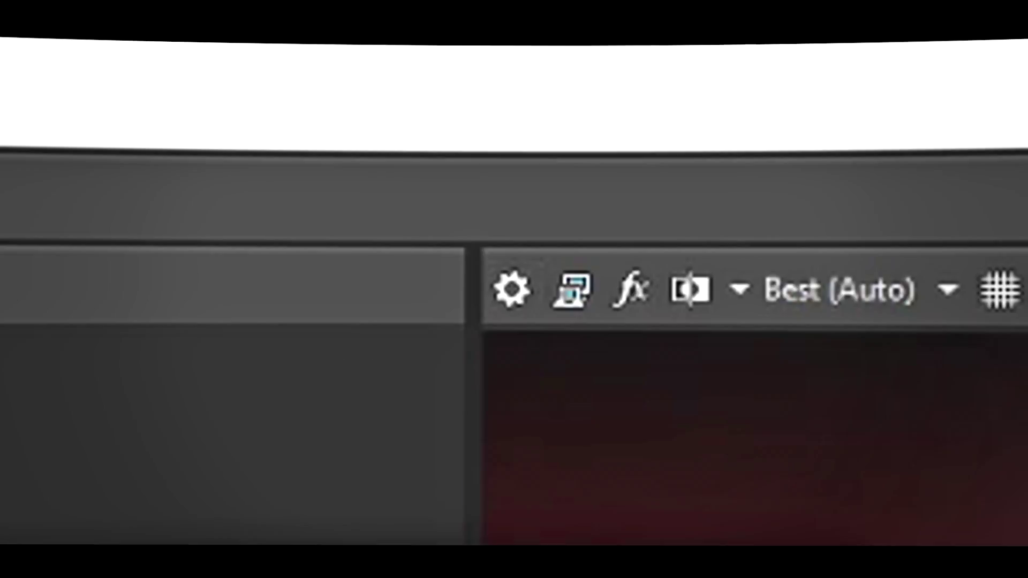
# Step: Open the project properties and check the video width and height
pyautogui.click(542, 40)
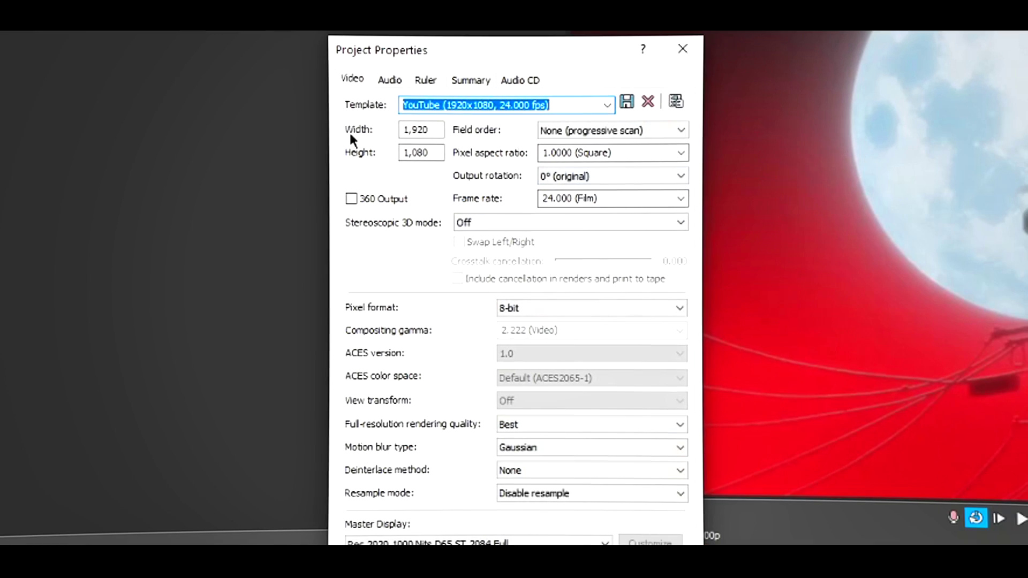
pyautogui.moveTo(427, 130); pyautogui.dragTo(394, 133)
pyautogui.click(425, 153)
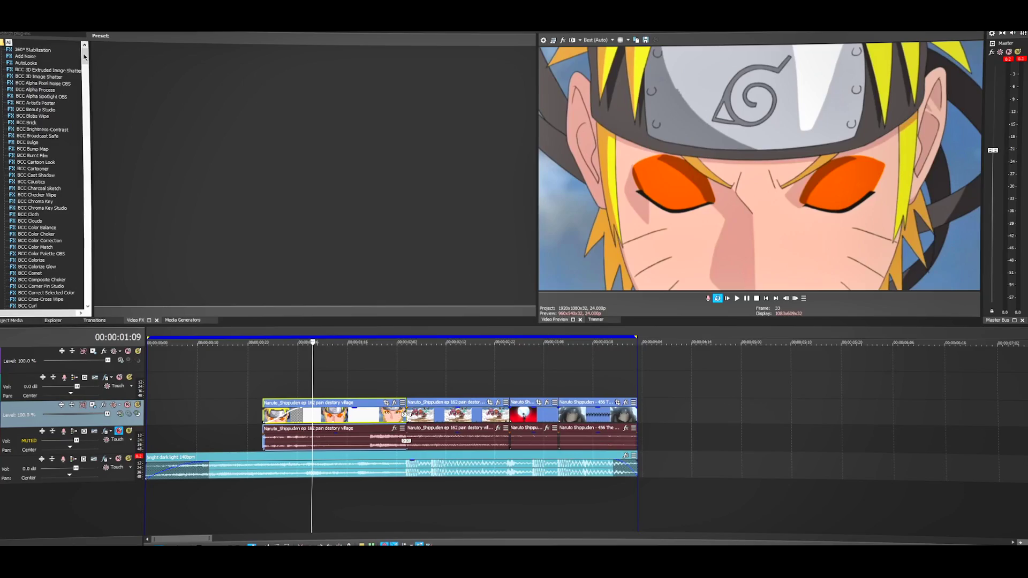
# Step: Find the S_BlurMoCurves effect and apply its default preset to the first video clip
pyautogui.moveTo(85, 58); pyautogui.dragTo(84, 159)
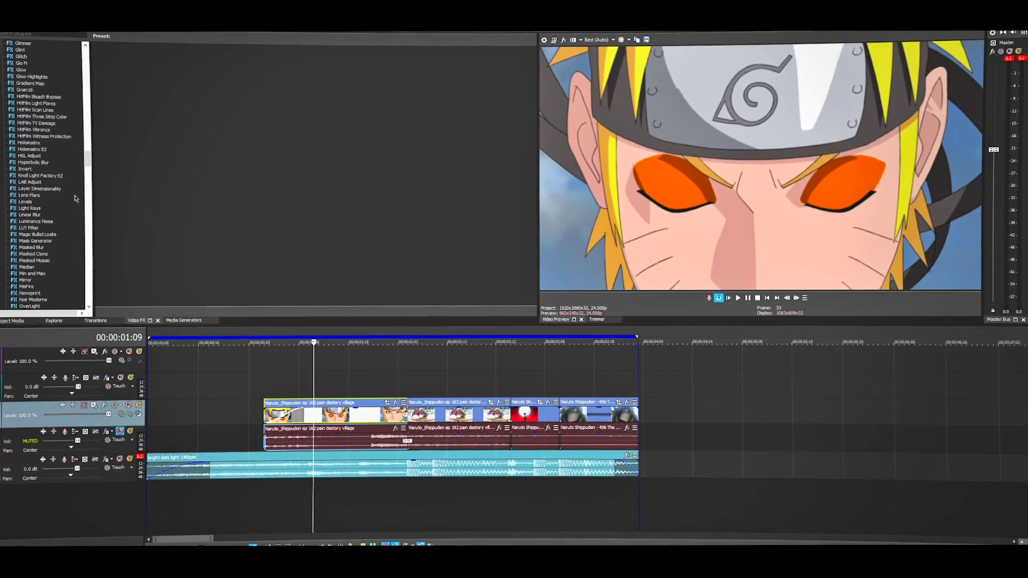
pyautogui.scroll(-4, 67, 169)
pyautogui.scroll(-8, 66, 169)
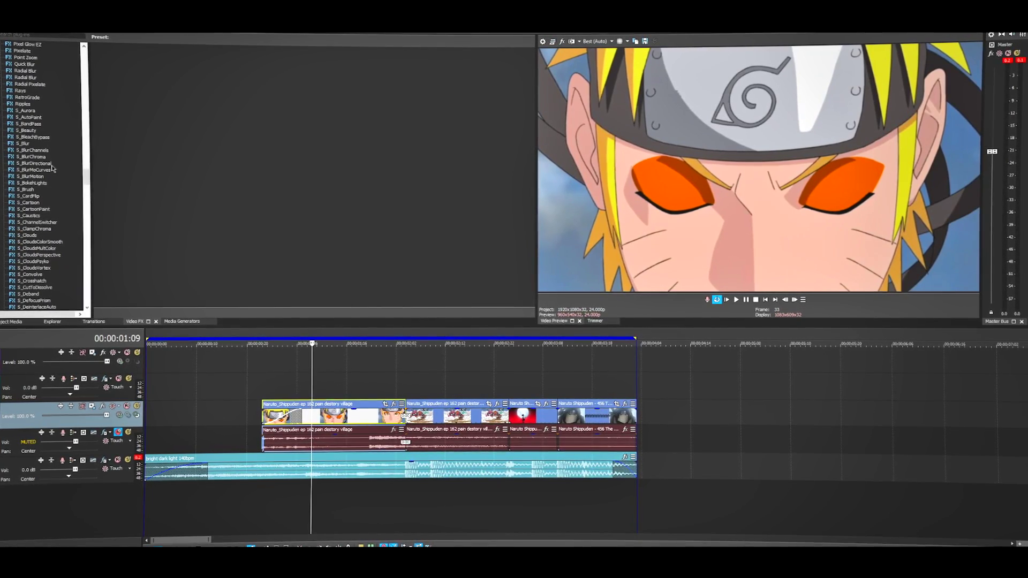
pyautogui.click(35, 169)
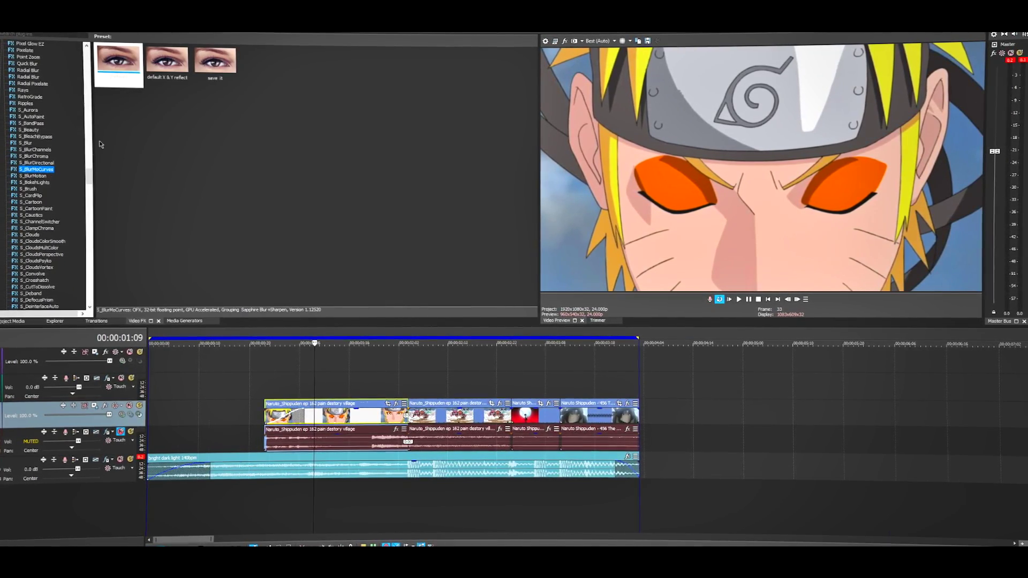
pyautogui.scroll(3, 335, 379)
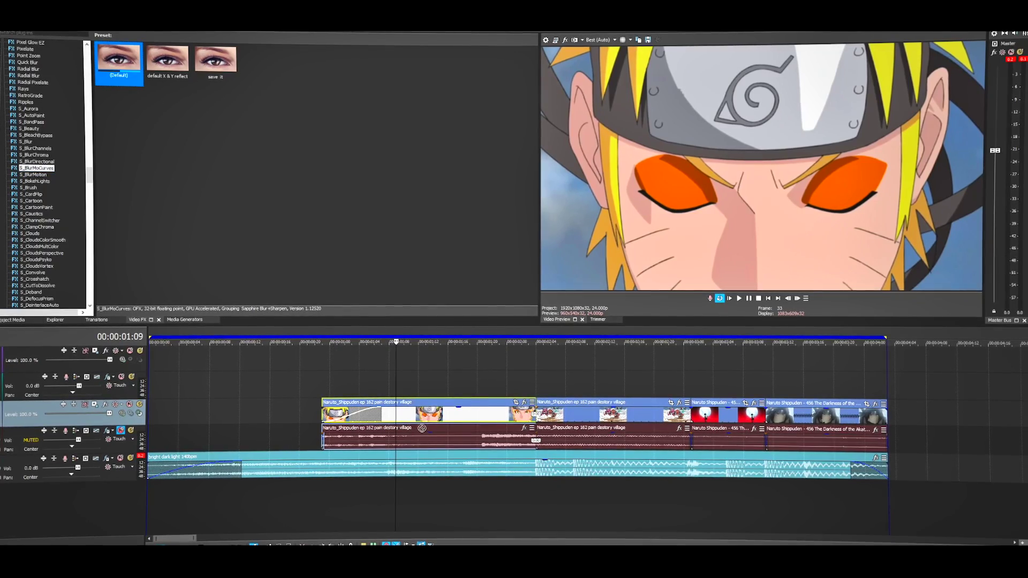
pyautogui.moveTo(439, 419); pyautogui.dragTo(437, 411)
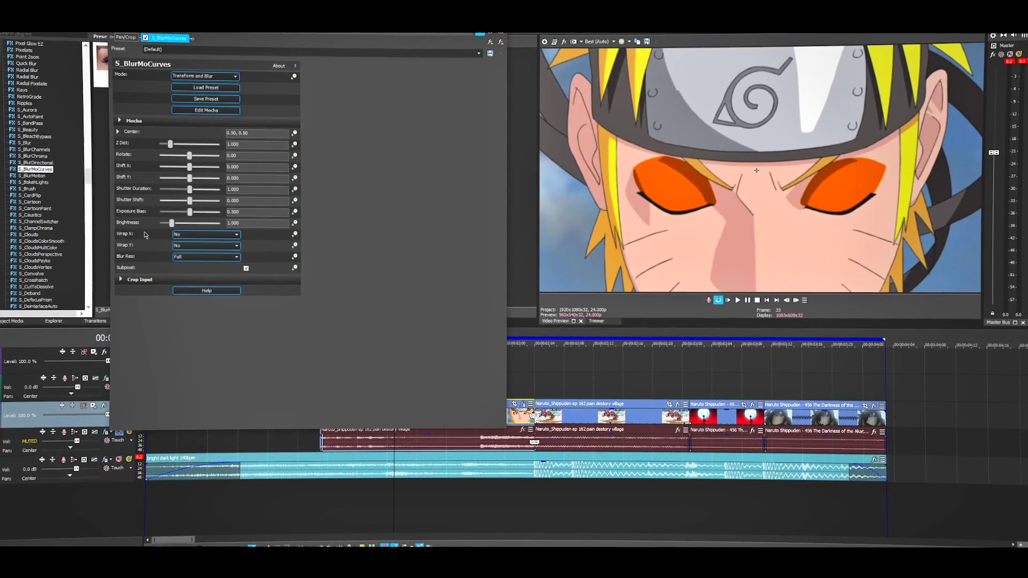
# Step: Set Wrap X and Wrap Y to Reflect and save the effect settings as a preset named norm
pyautogui.click(182, 247)
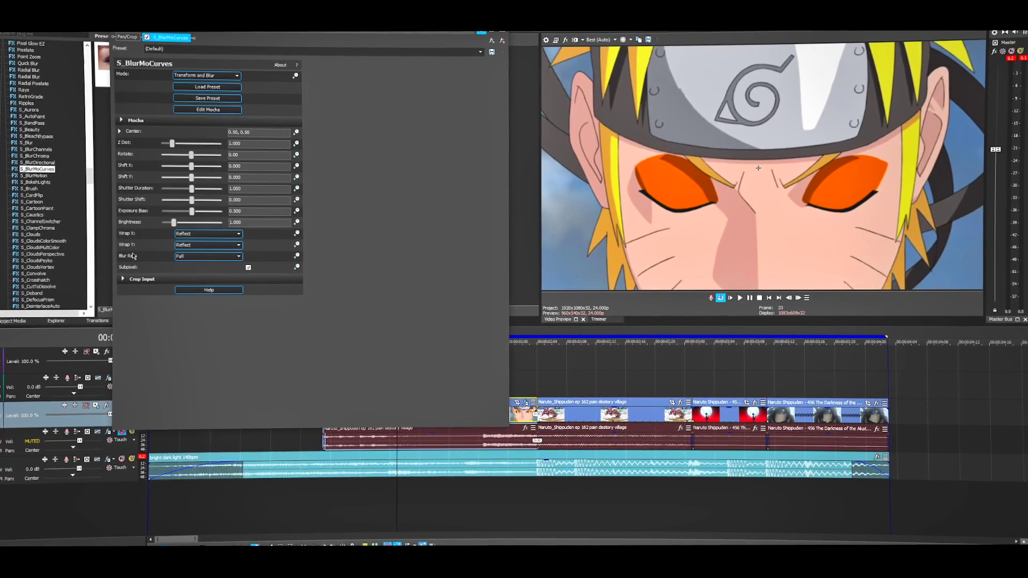
pyautogui.doubleClick(182, 49)
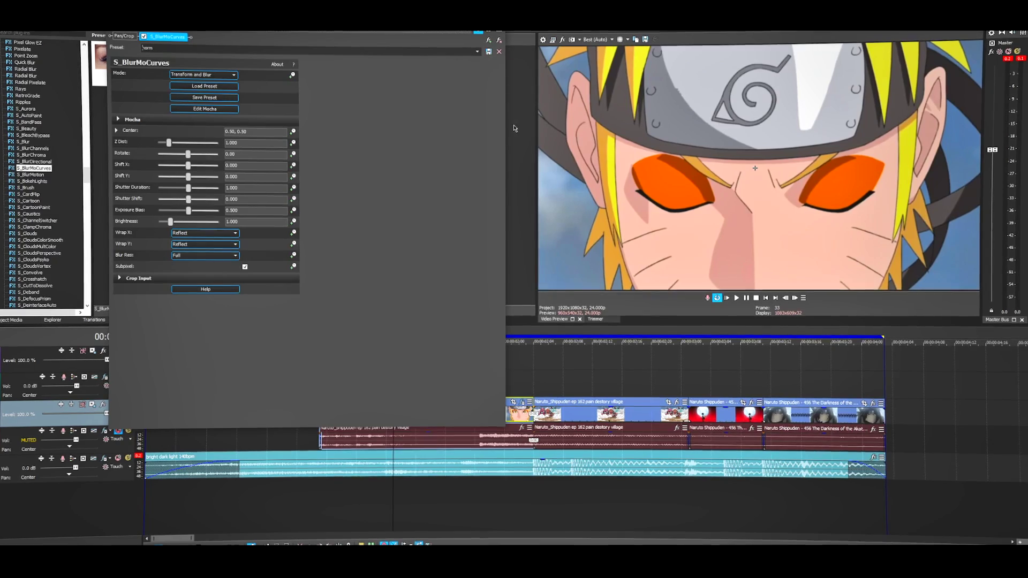
# Step: Enable keyframing for Z Dist and set its opening keyframe at the start of the first clip
pyautogui.moveTo(169, 144); pyautogui.dragTo(173, 145)
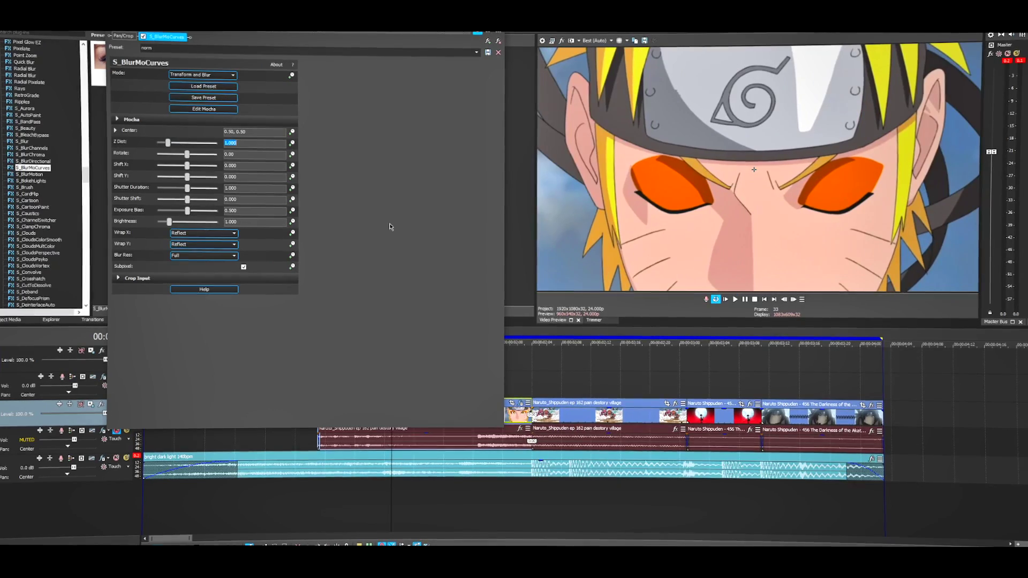
pyautogui.click(295, 144)
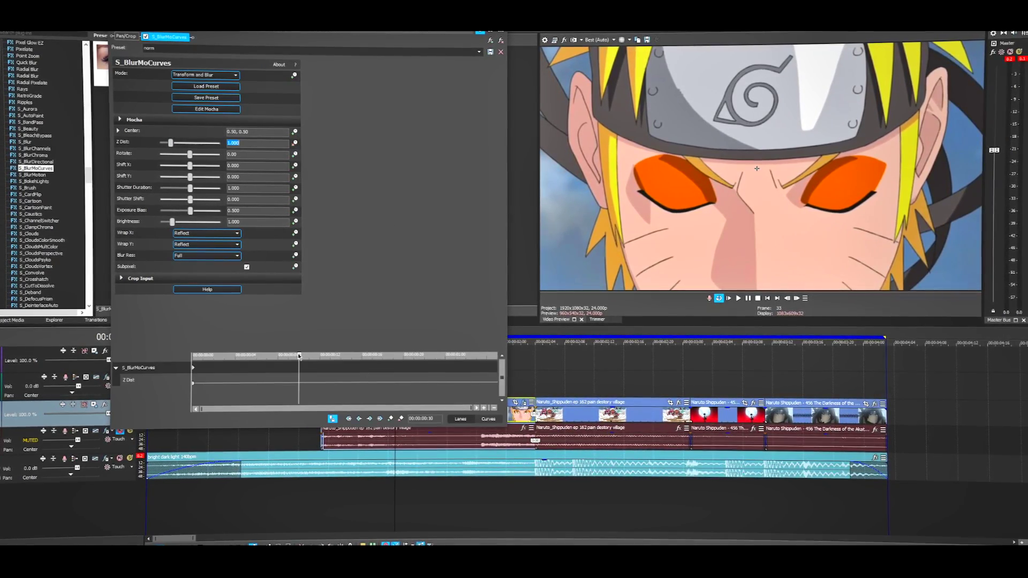
pyautogui.click(191, 364)
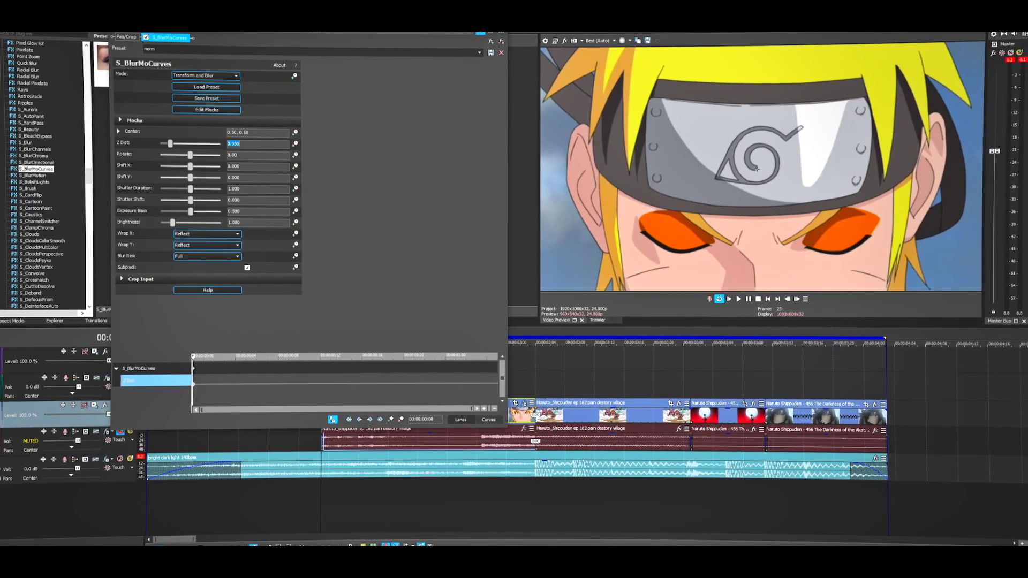
# Step: Add Z Dist keyframes of 1.050 at 00:00:00:23 and 1.100 at 00:00:01:03, giving the latter a Slow Fade curve
pyautogui.moveTo(196, 358); pyautogui.dragTo(426, 357)
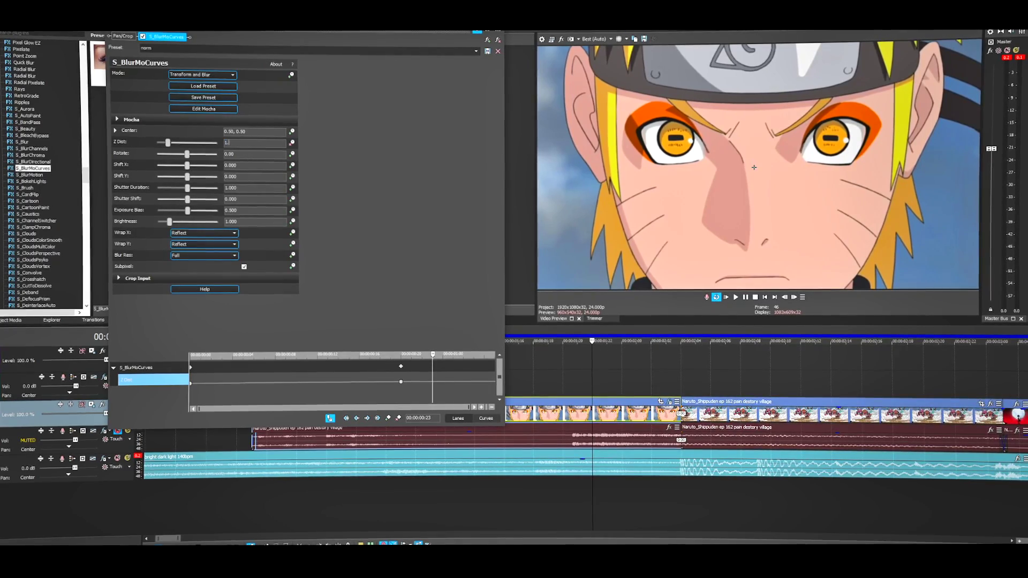
pyautogui.press('Return')
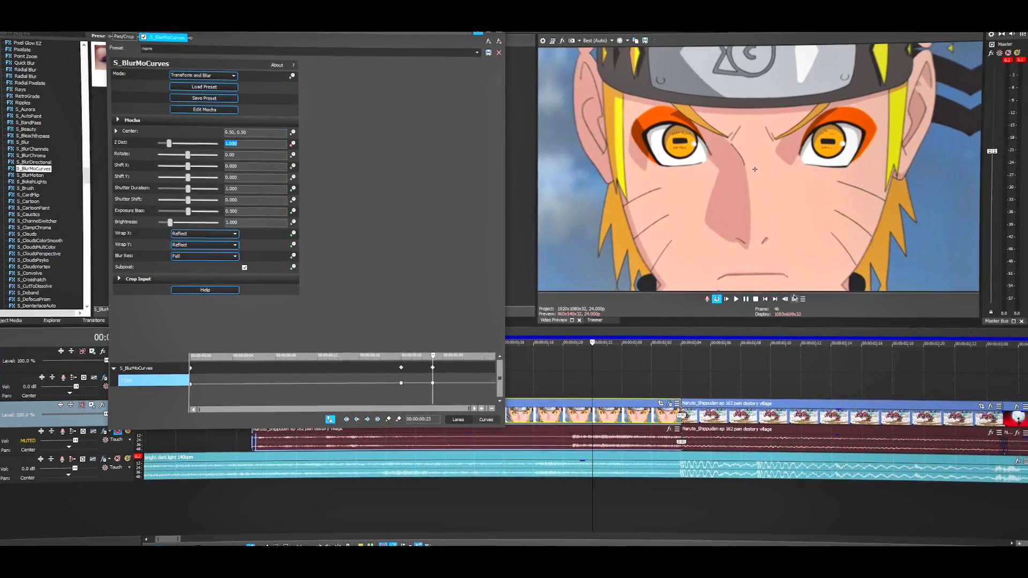
pyautogui.click(797, 300)
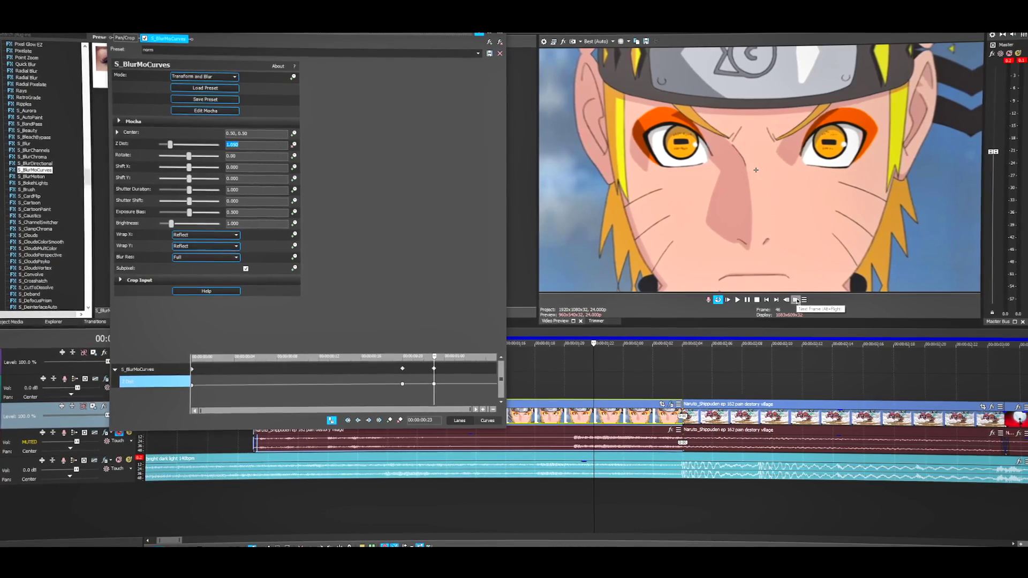
pyautogui.click(187, 138)
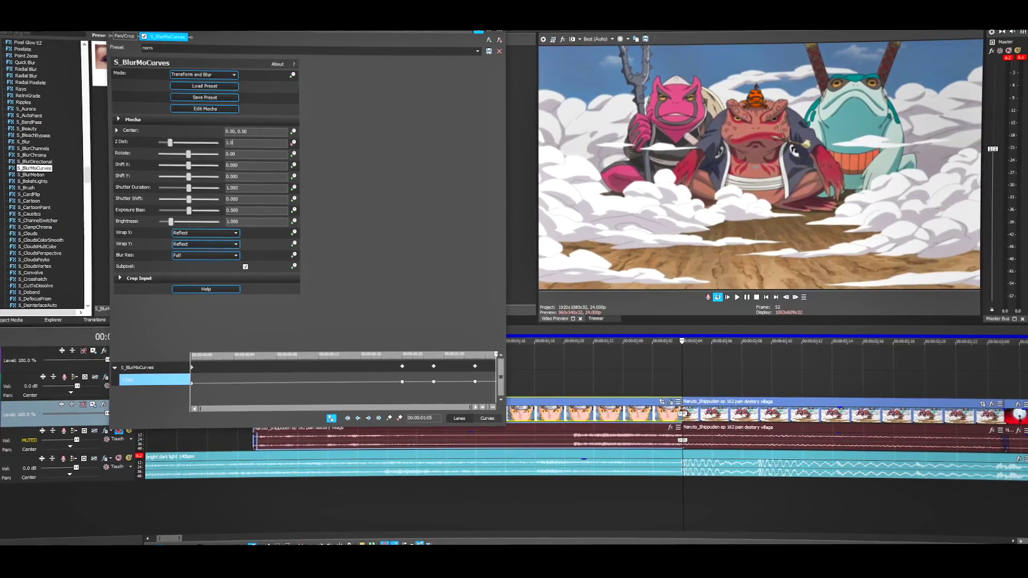
pyautogui.rightClick(477, 384)
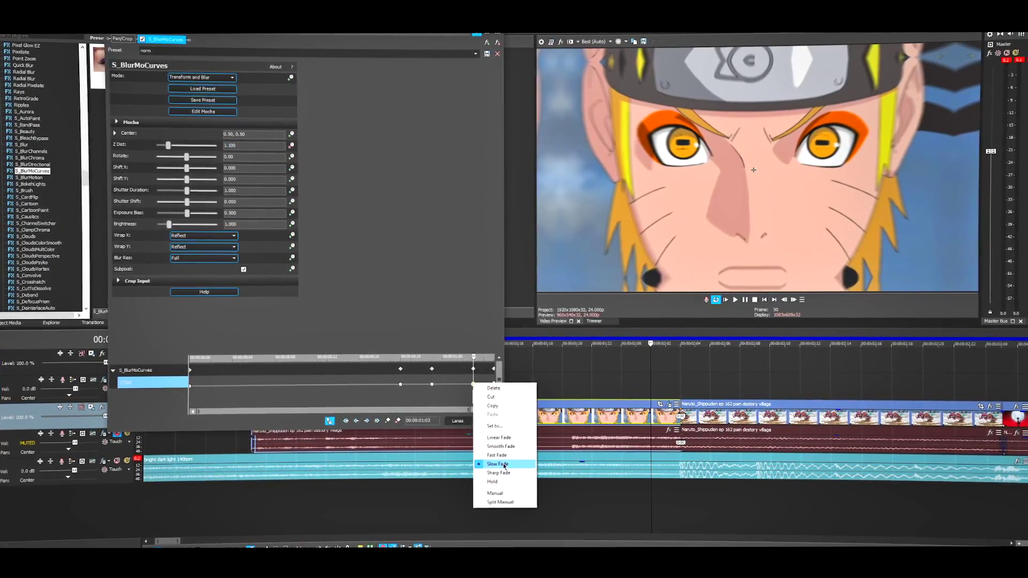
pyautogui.click(219, 457)
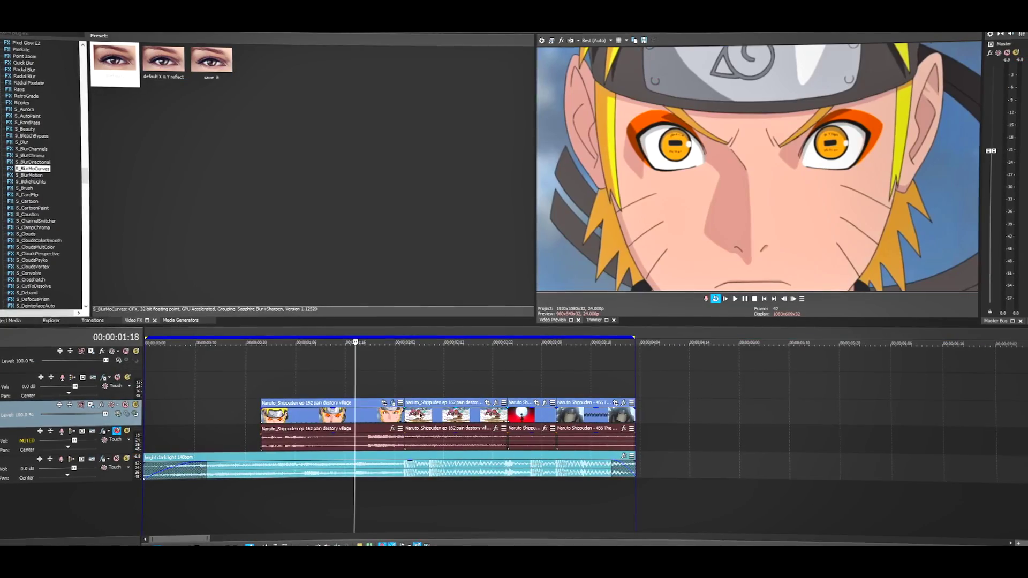
# Step: Apply the norm preset of S_BlurMoCurves to the second video clip, the one with the toads
pyautogui.click(405, 415)
pyautogui.scroll(1, 405, 415)
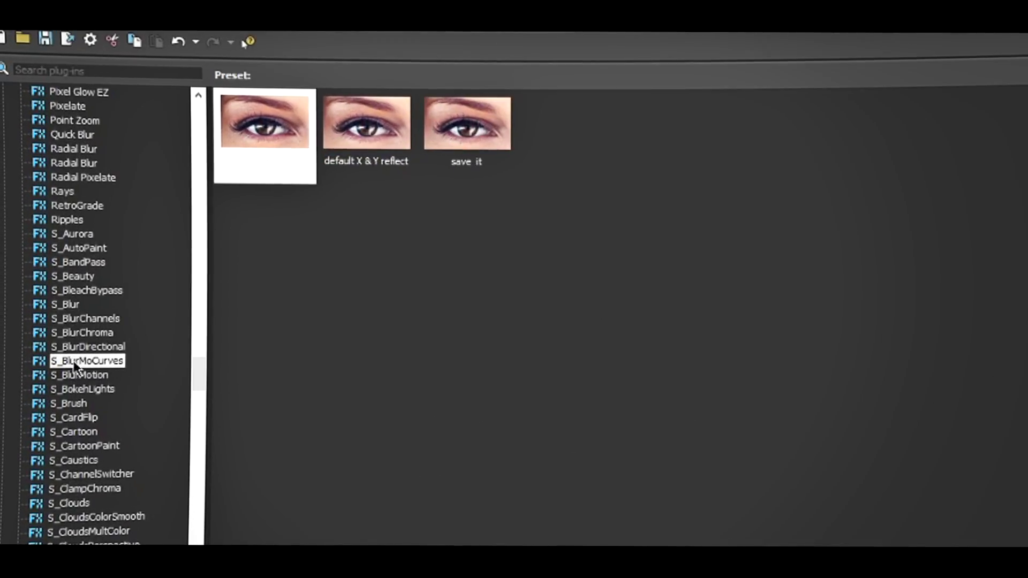
pyautogui.click(26, 160)
pyautogui.click(44, 168)
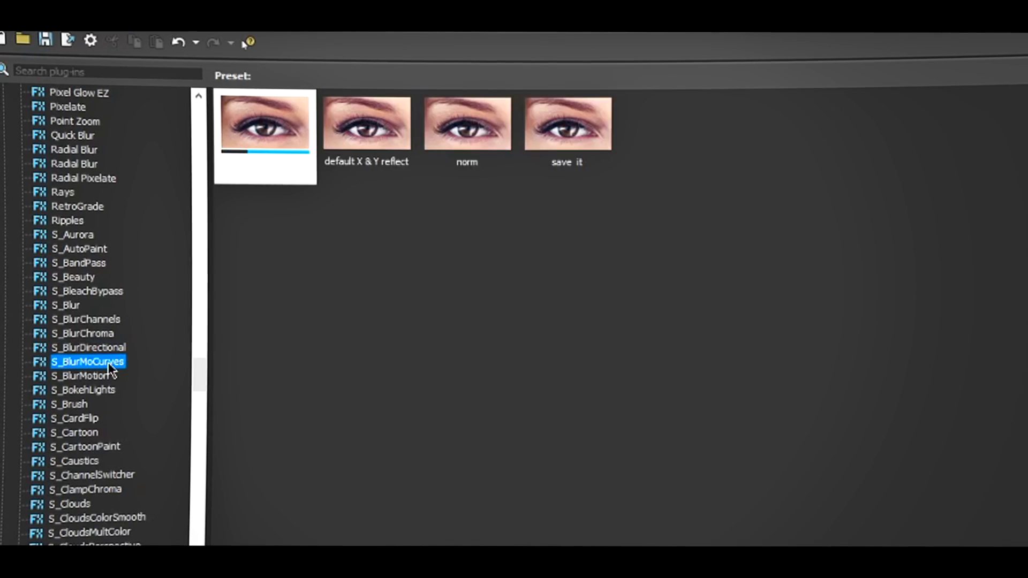
pyautogui.click(474, 123)
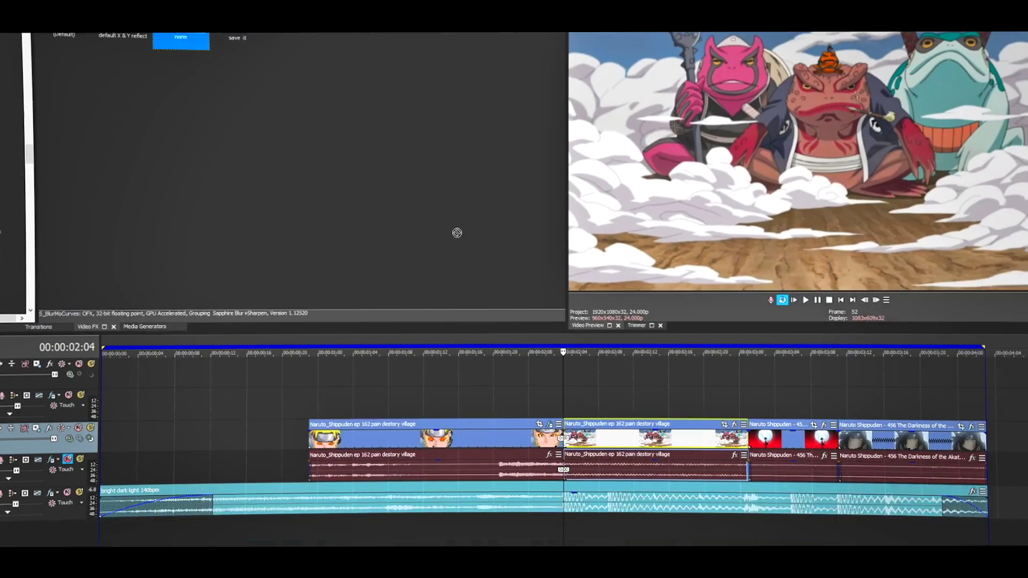
pyautogui.moveTo(457, 232); pyautogui.dragTo(589, 444)
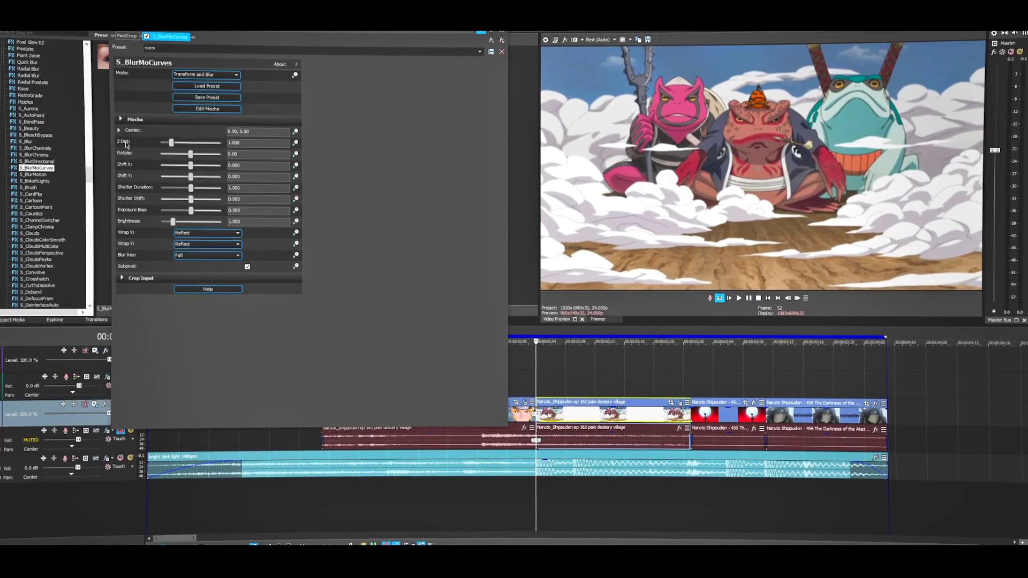
# Step: Set the second clip's Z Dist to 0.200 at its start and enable keyframing for it
pyautogui.moveTo(171, 143); pyautogui.dragTo(160, 142)
pyautogui.click(295, 142)
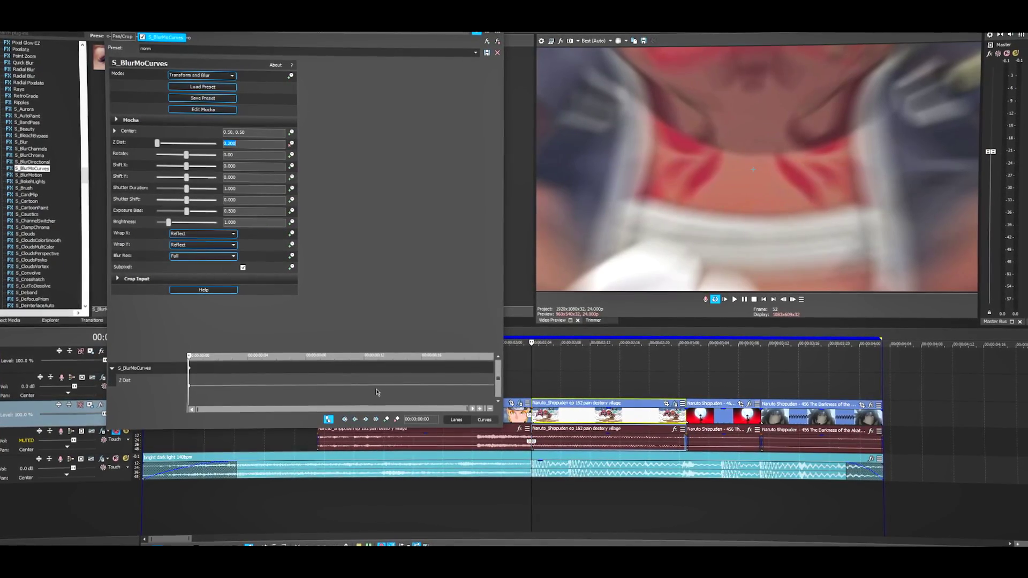
# Step: Add a Z Dist keyframe of 0.750 at 00:00:00:03 on the second clip
pyautogui.doubleClick(793, 298)
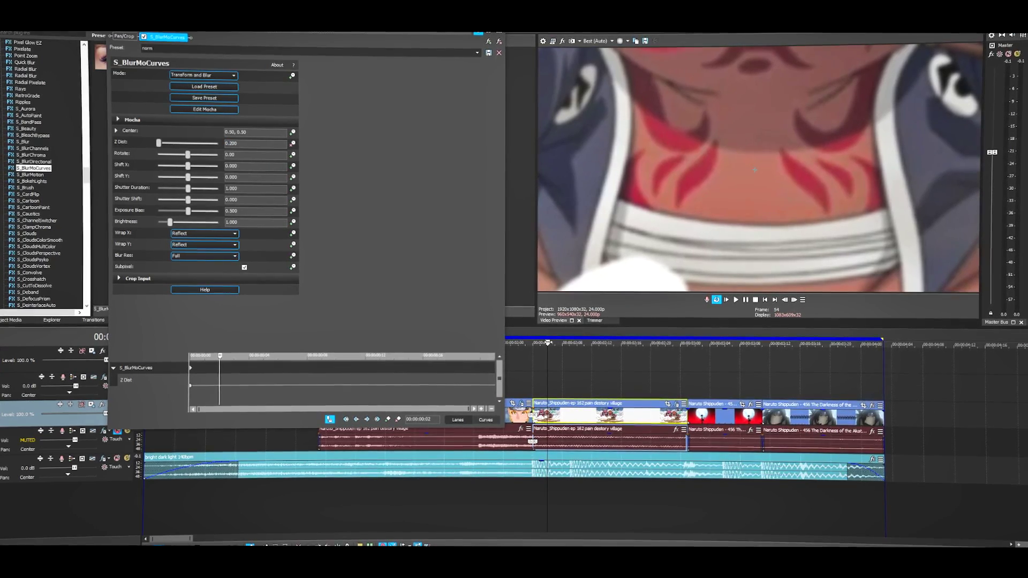
pyautogui.click(332, 420)
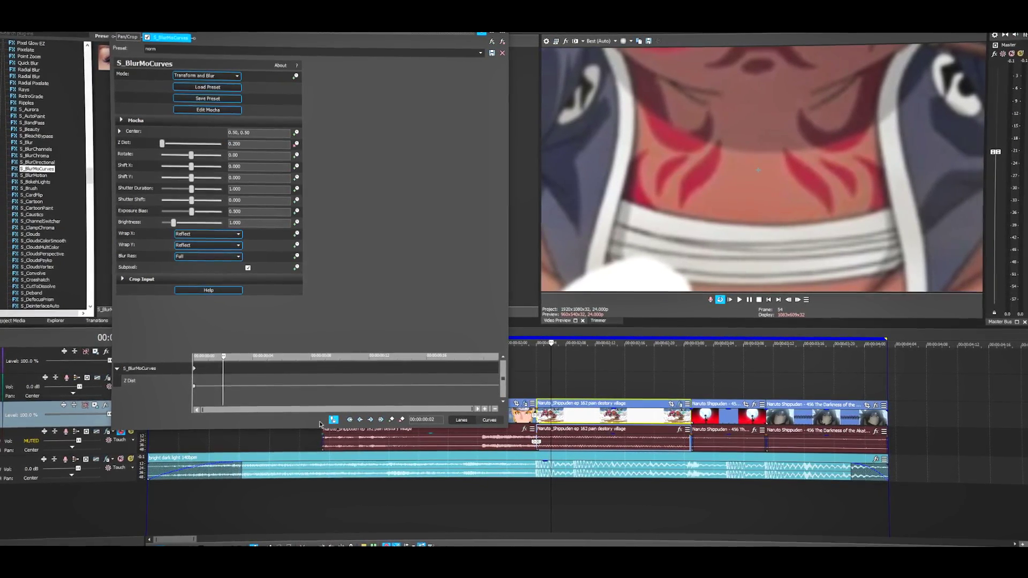
pyautogui.doubleClick(798, 299)
pyautogui.click(194, 392)
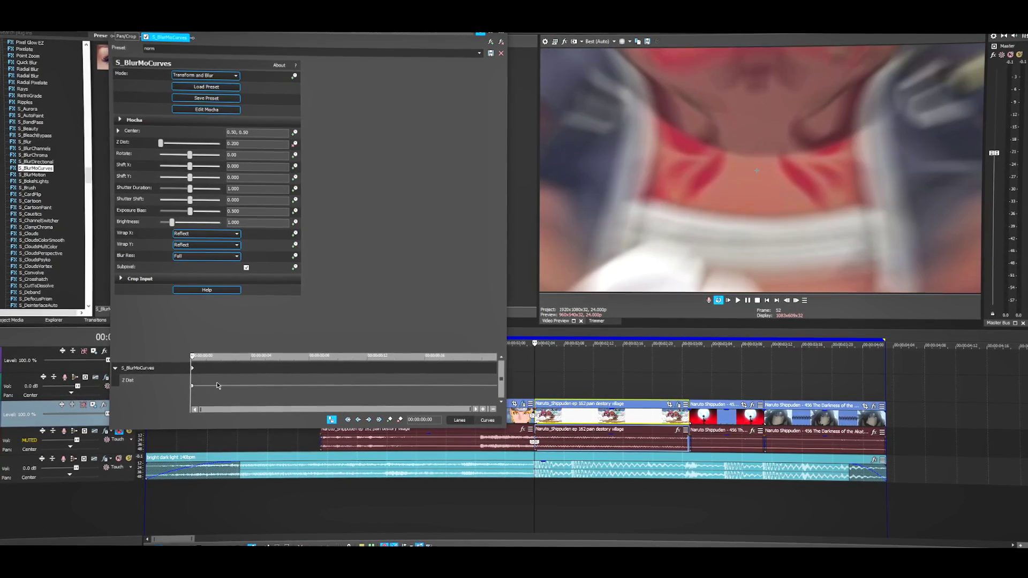
pyautogui.click(796, 302)
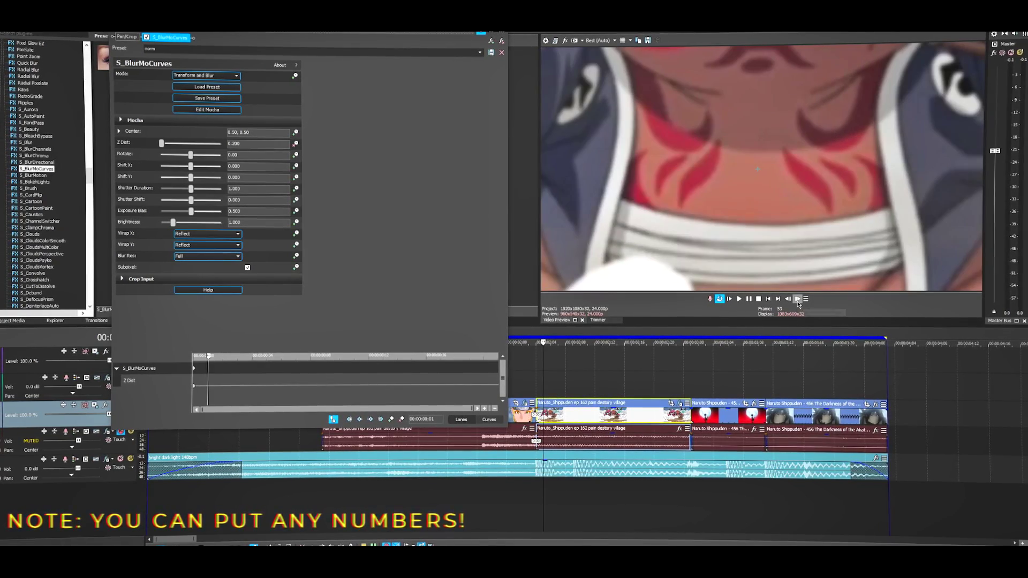
pyautogui.click(797, 302)
pyautogui.click(252, 143)
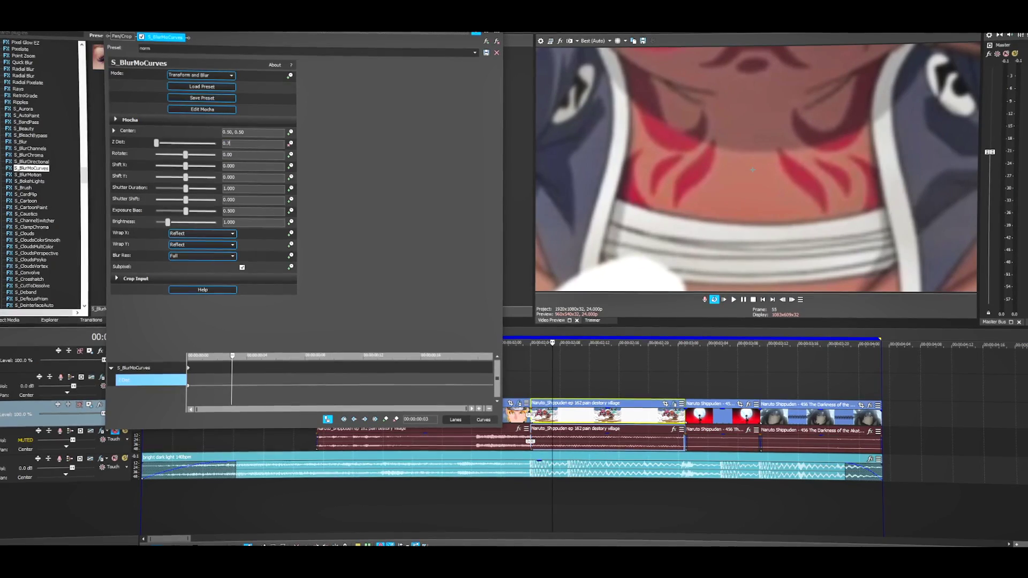
pyautogui.write('0.75')
pyautogui.press('Return')
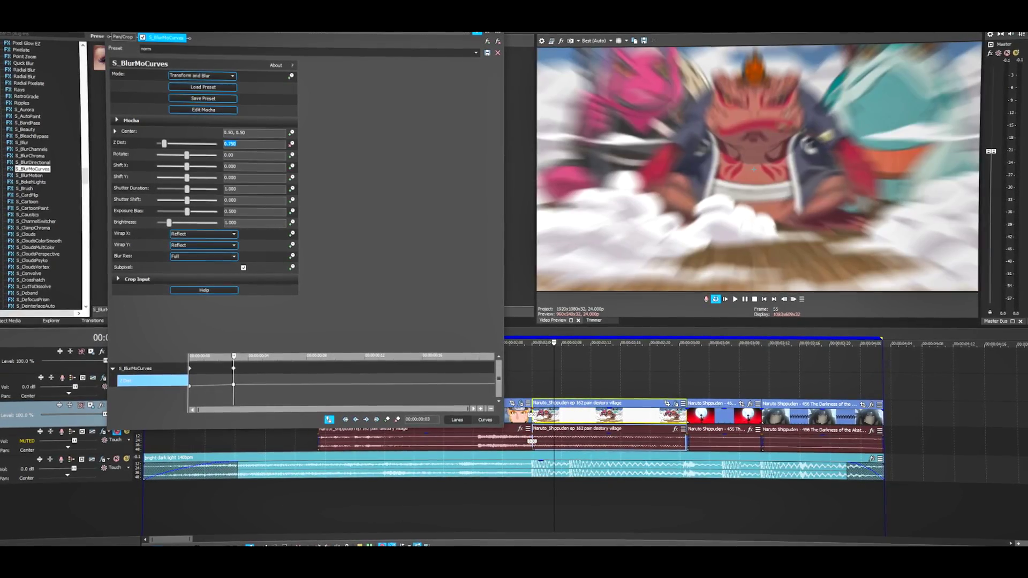
pyautogui.scroll(2, 190, 386)
pyautogui.click(191, 386)
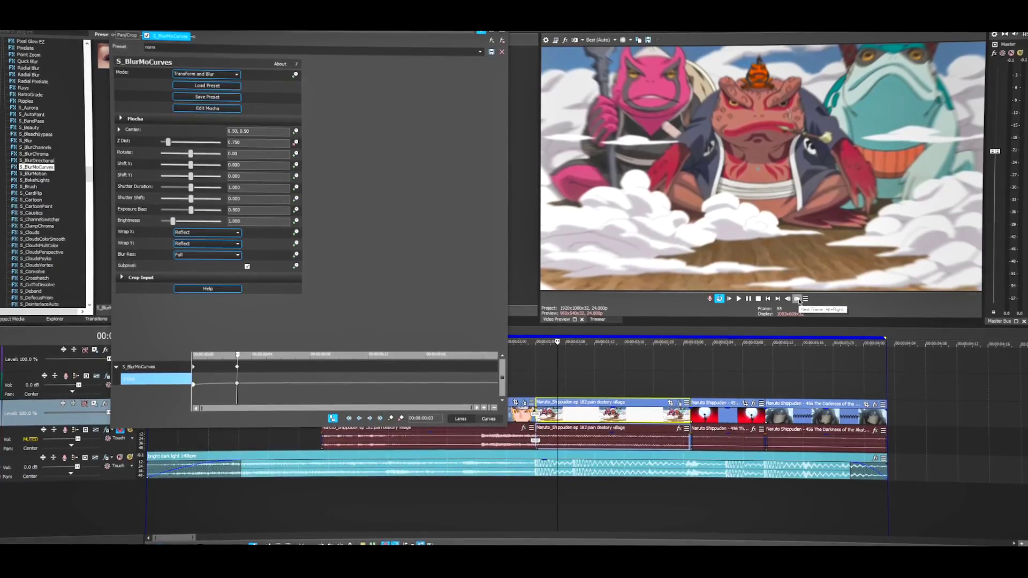
# Step: Add a Z Dist keyframe of 0.890 at 00:00:00:06 on the second clip
pyautogui.click(797, 299)
pyautogui.click(798, 300)
pyautogui.click(797, 299)
pyautogui.click(231, 142)
pyautogui.write('0.')
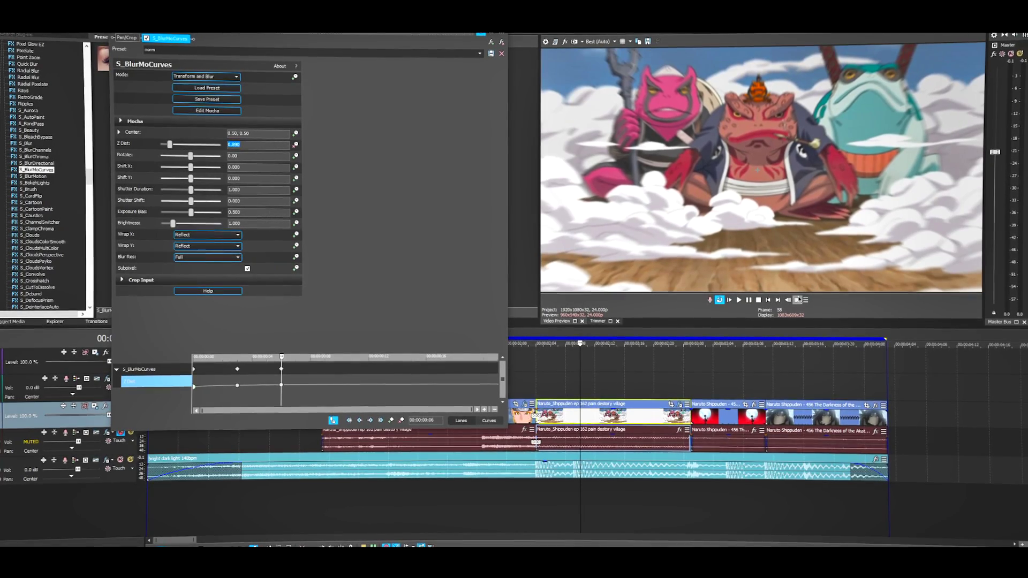
# Step: Add Z Dist keyframes of 0.950 and 1.000 in the second clip's latter part, and shift them to 00:00:00:14 and 00:00:00:18
pyautogui.click(797, 301)
pyautogui.click(797, 302)
pyautogui.click(797, 301)
pyautogui.click(797, 301)
pyautogui.click(797, 301)
pyautogui.click(797, 302)
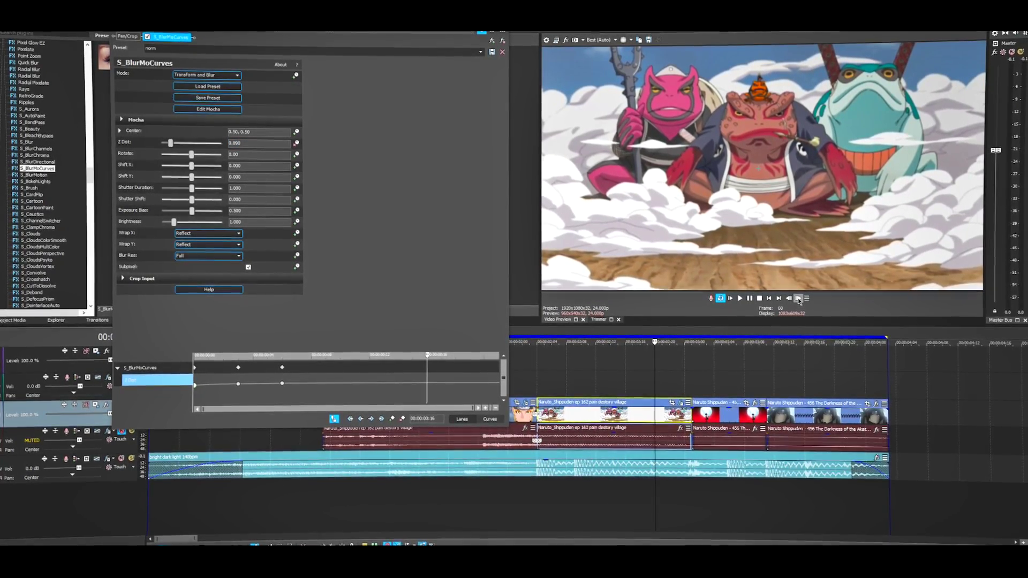
pyautogui.doubleClick(248, 143)
pyautogui.write('0.')
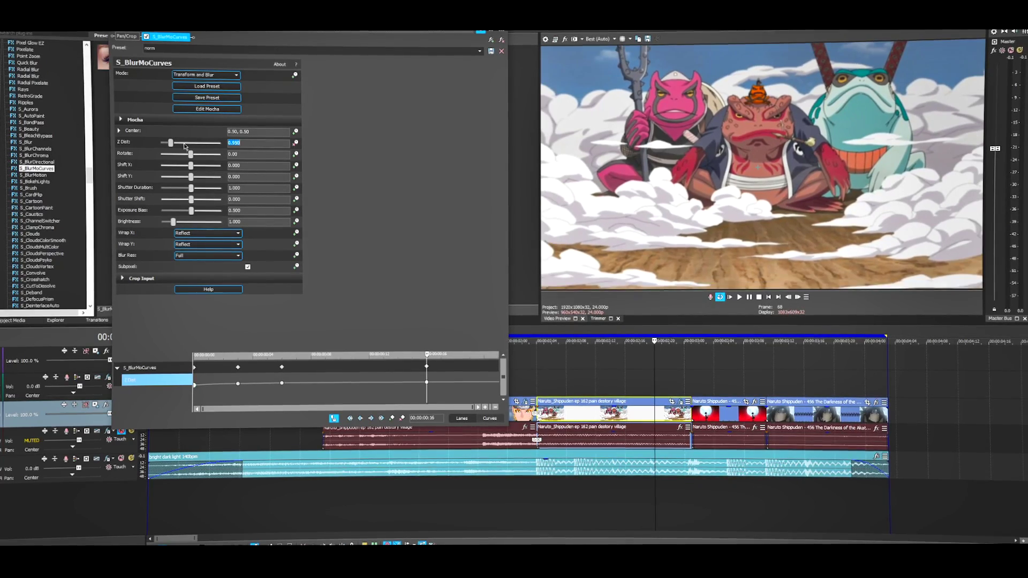
pyautogui.moveTo(427, 367); pyautogui.dragTo(398, 367)
pyautogui.moveTo(468, 367); pyautogui.dragTo(458, 370)
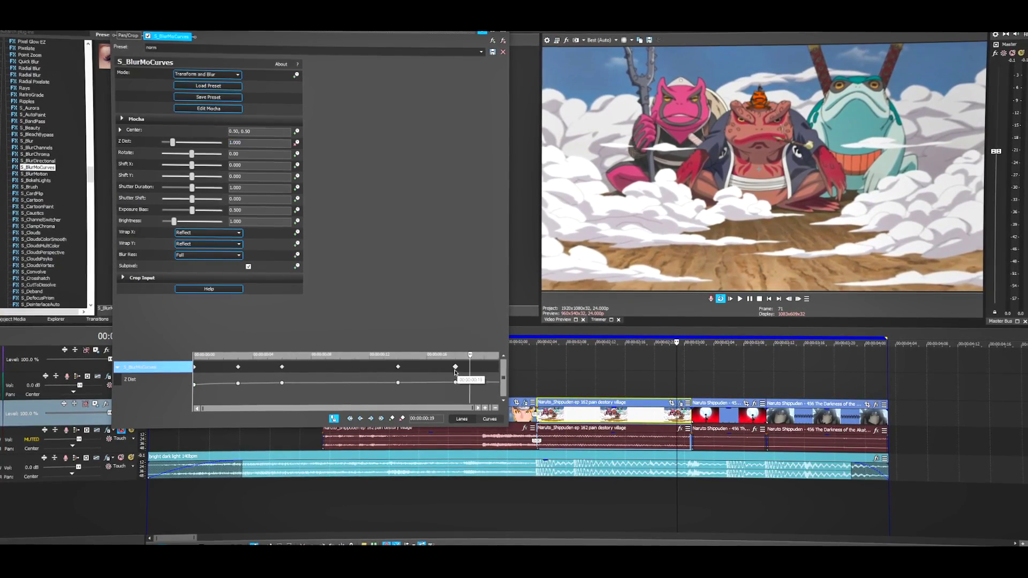
# Step: Play back and scrub through the zoom transition from the first clip into the second
pyautogui.scroll(-2, 698, 369)
pyautogui.press('space')
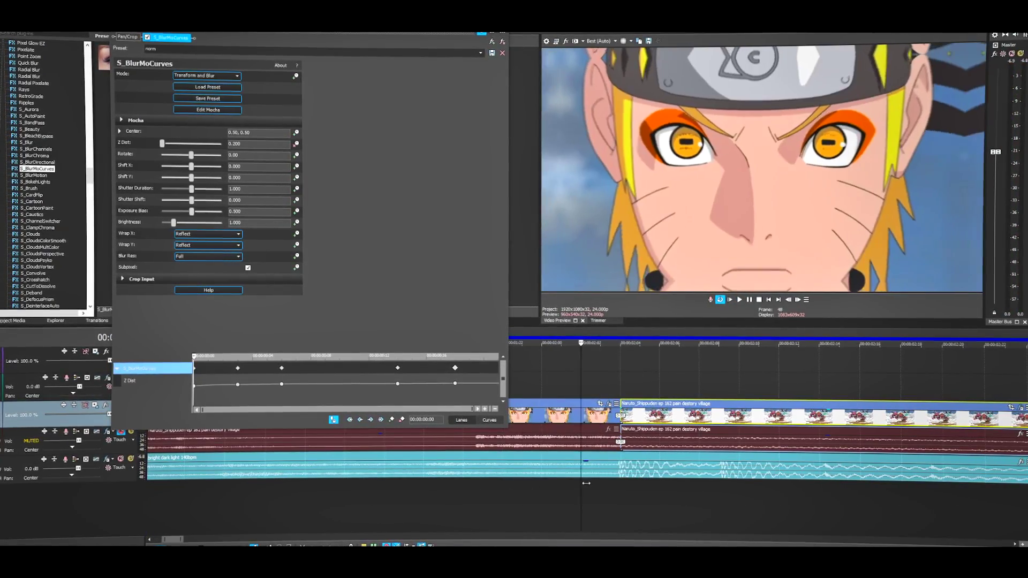
pyautogui.moveTo(586, 483); pyautogui.dragTo(838, 483)
pyautogui.scroll(-2, 838, 484)
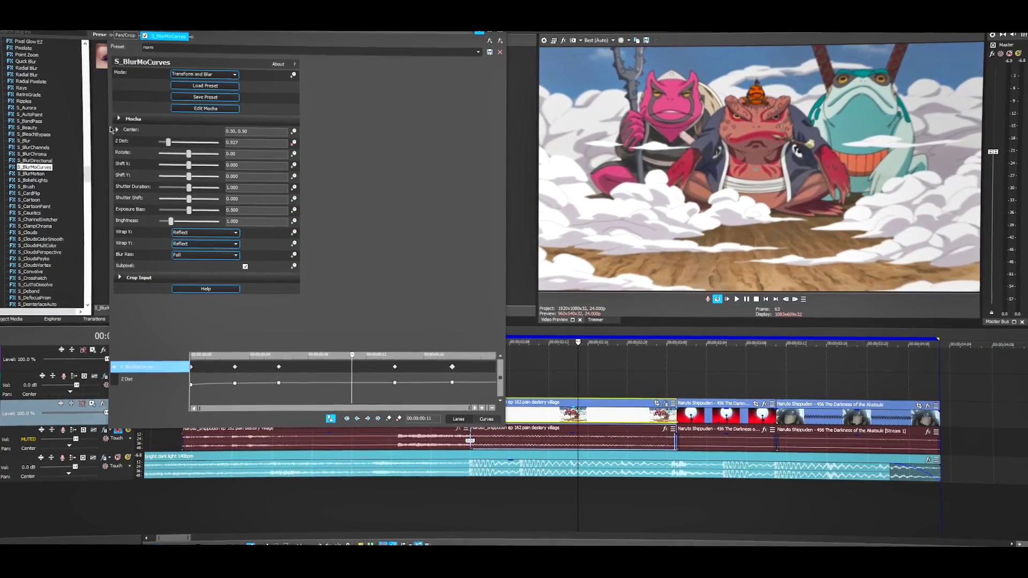
# Step: Set the second clip's blur Center to 0.50, 0.84, enable keyframing for it and show its X and Y curves
pyautogui.click(118, 130)
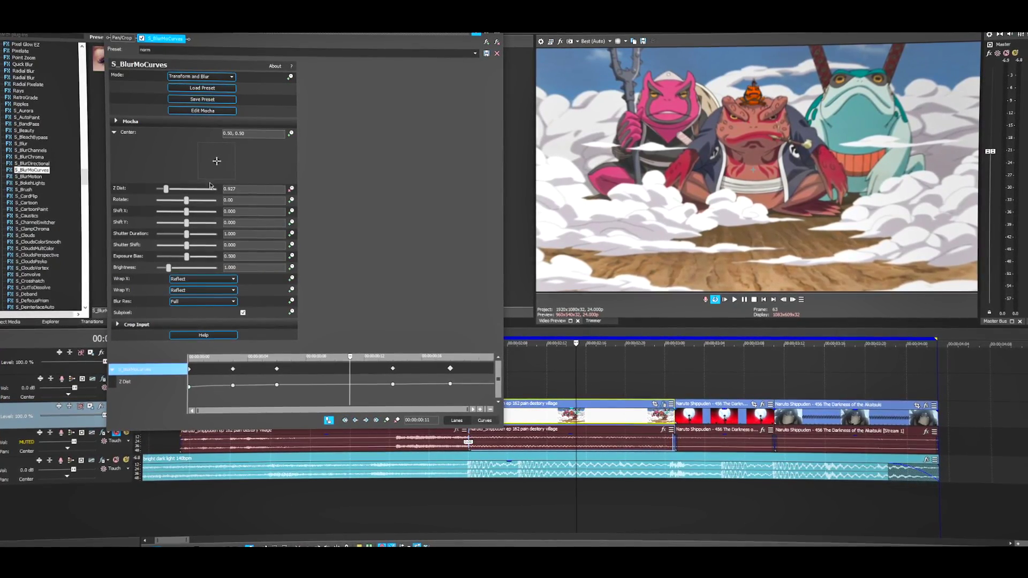
pyautogui.moveTo(218, 162); pyautogui.dragTo(216, 148)
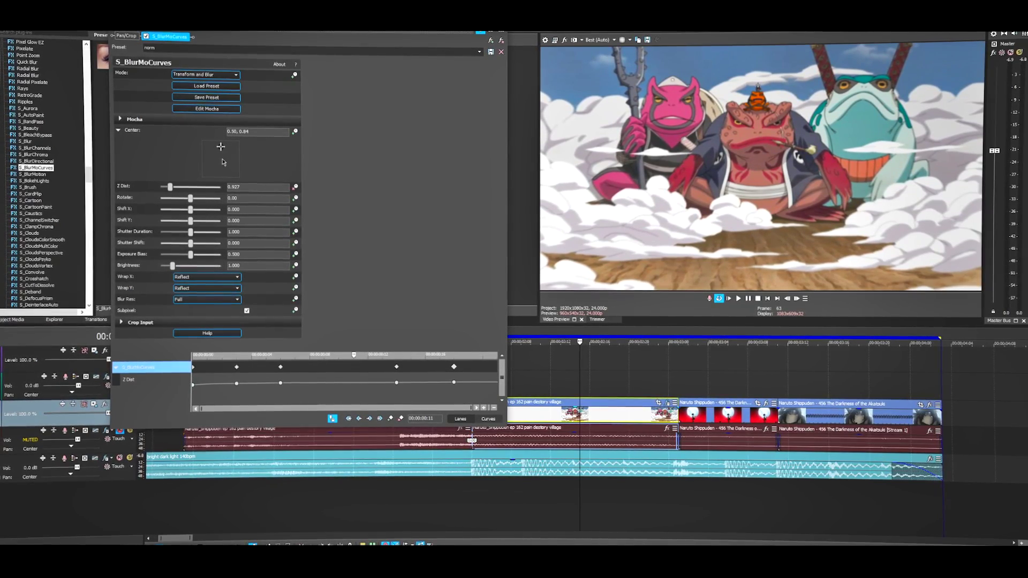
pyautogui.click(293, 131)
pyautogui.moveTo(500, 369); pyautogui.dragTo(500, 379)
pyautogui.click(122, 367)
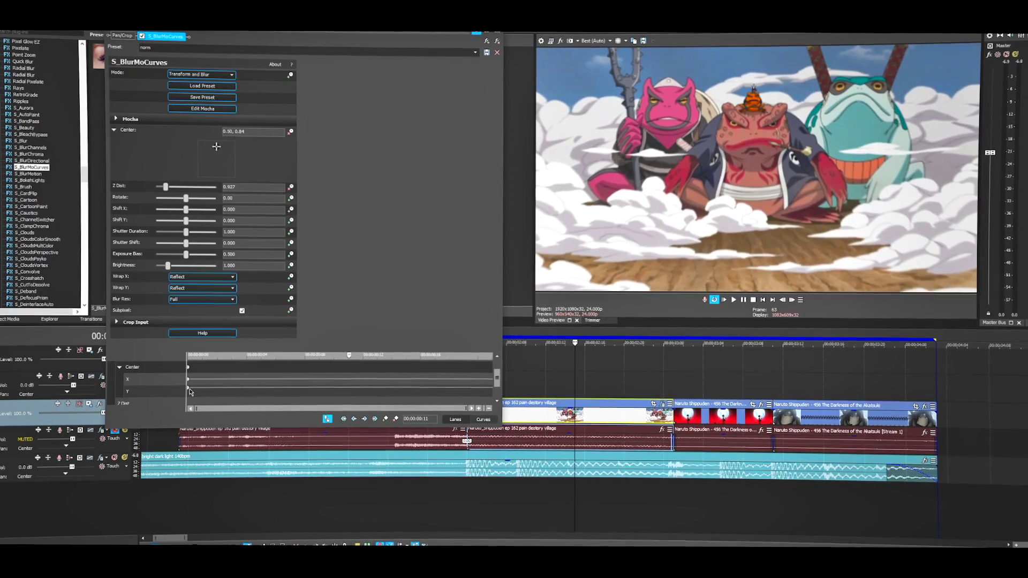
# Step: Add a Center keyframe of 0.50, 0.50 at 00:00:00:07 on the second clip
pyautogui.click(792, 301)
pyautogui.click(791, 301)
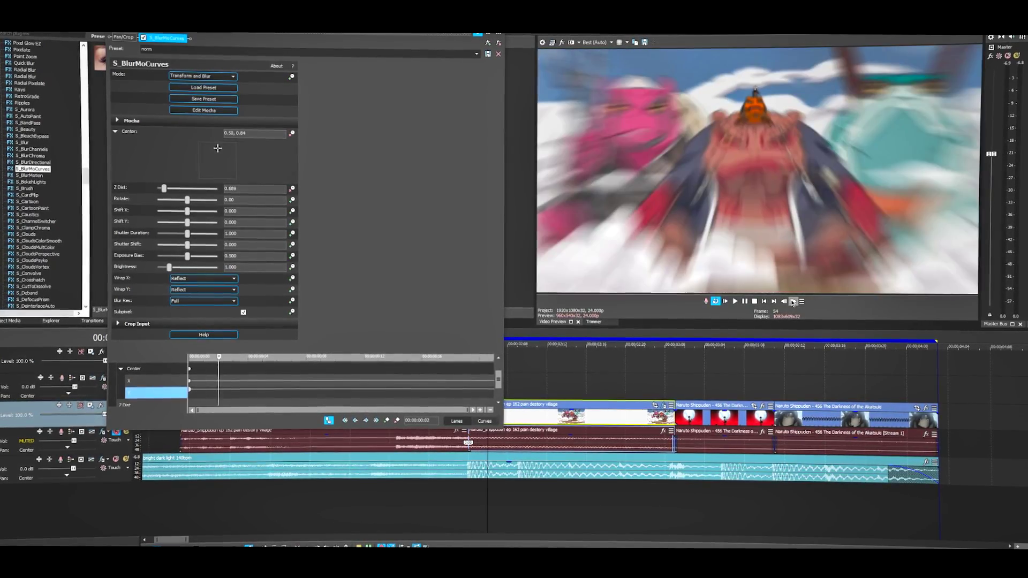
pyautogui.click(791, 300)
pyautogui.click(791, 301)
pyautogui.click(794, 302)
pyautogui.click(794, 302)
pyautogui.click(793, 302)
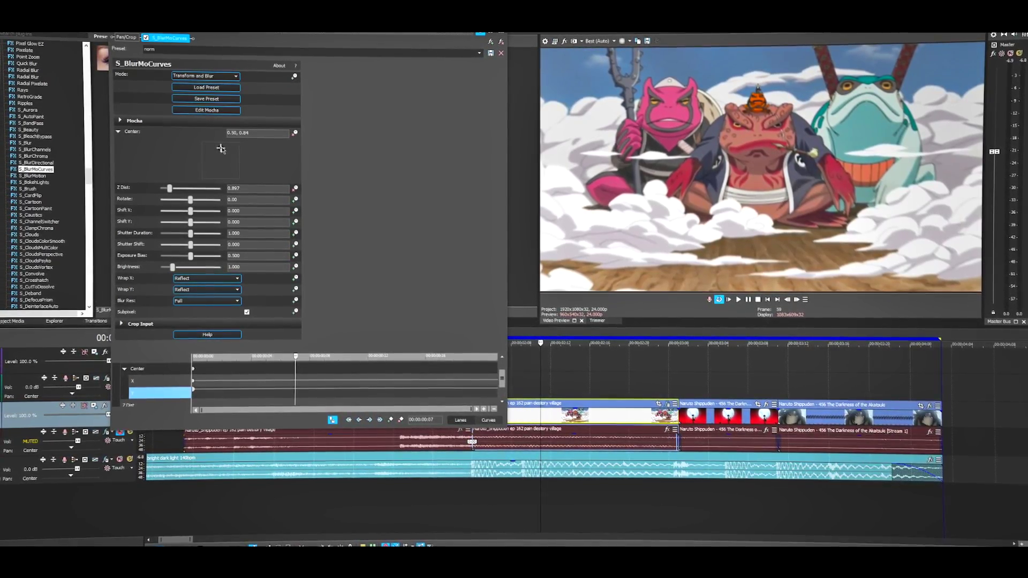
pyautogui.click(219, 159)
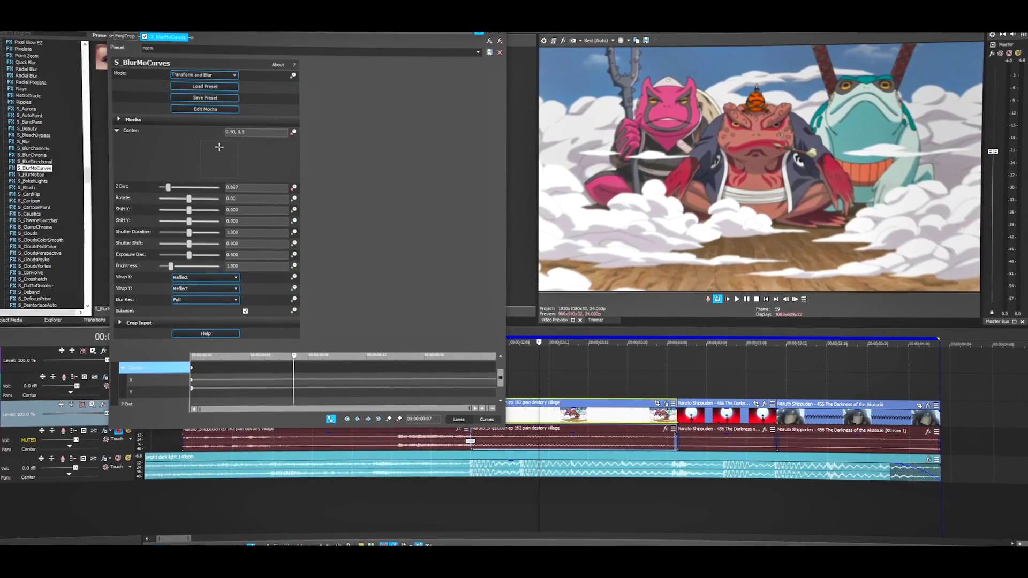
# Step: Change the curve type of the first Center Y keyframe at the start of the second clip
pyautogui.click(190, 389)
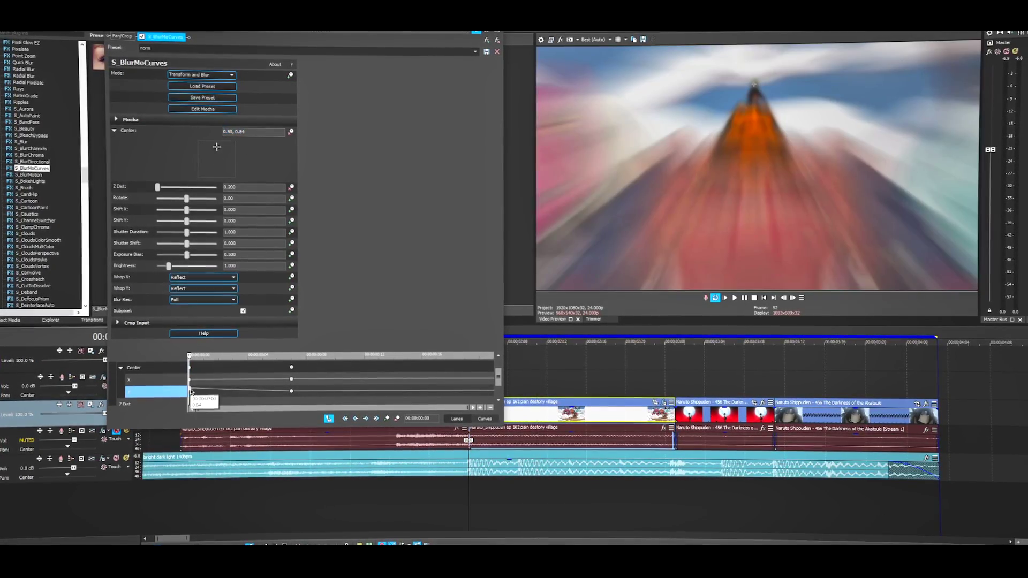
pyautogui.rightClick(190, 389)
pyautogui.click(217, 463)
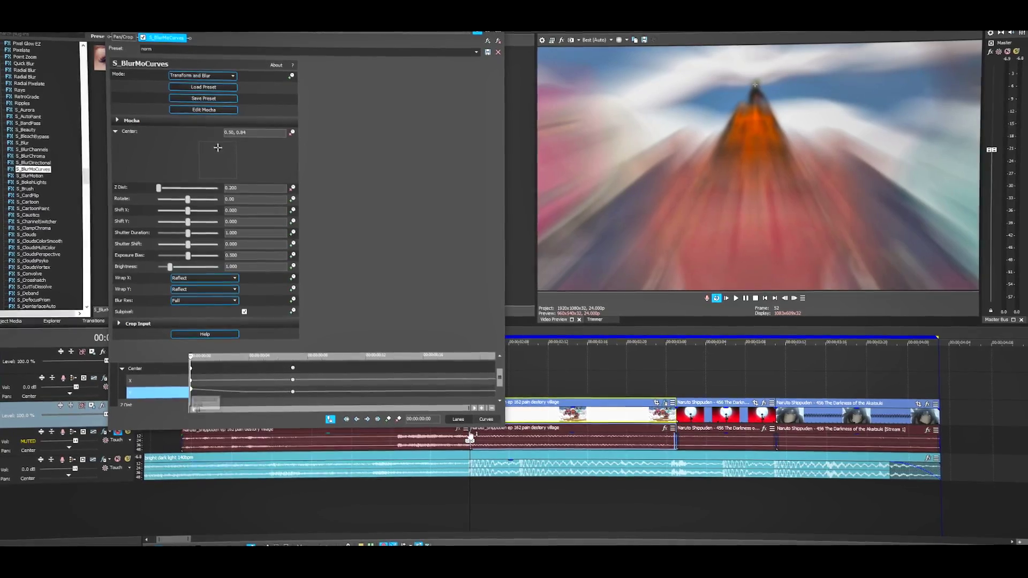
# Step: Preview the transition between the first two clips and park the playhead at 00:00:02:00, near the end of the first clip
pyautogui.scroll(-5, 657, 426)
pyautogui.press('space')
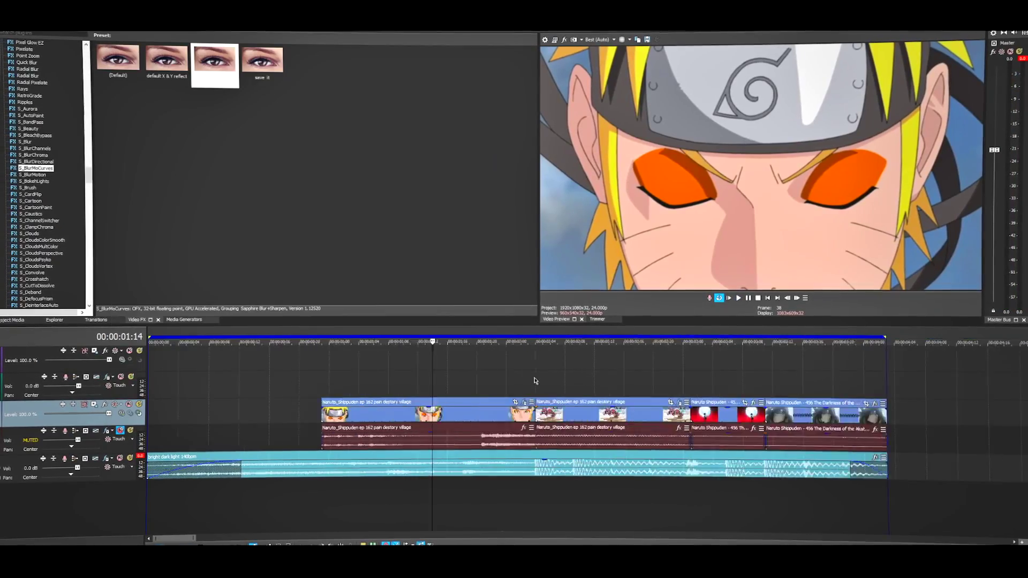
pyautogui.scroll(-1, 324, 491)
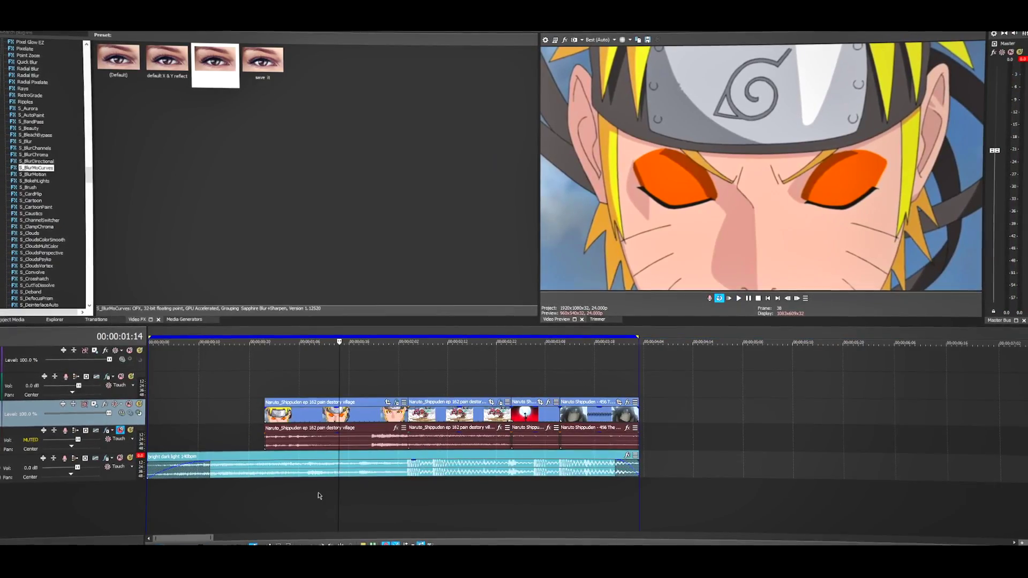
pyautogui.click(302, 490)
pyautogui.scroll(2, 478, 476)
pyautogui.scroll(-2, 398, 491)
pyautogui.moveTo(295, 488); pyautogui.dragTo(385, 476)
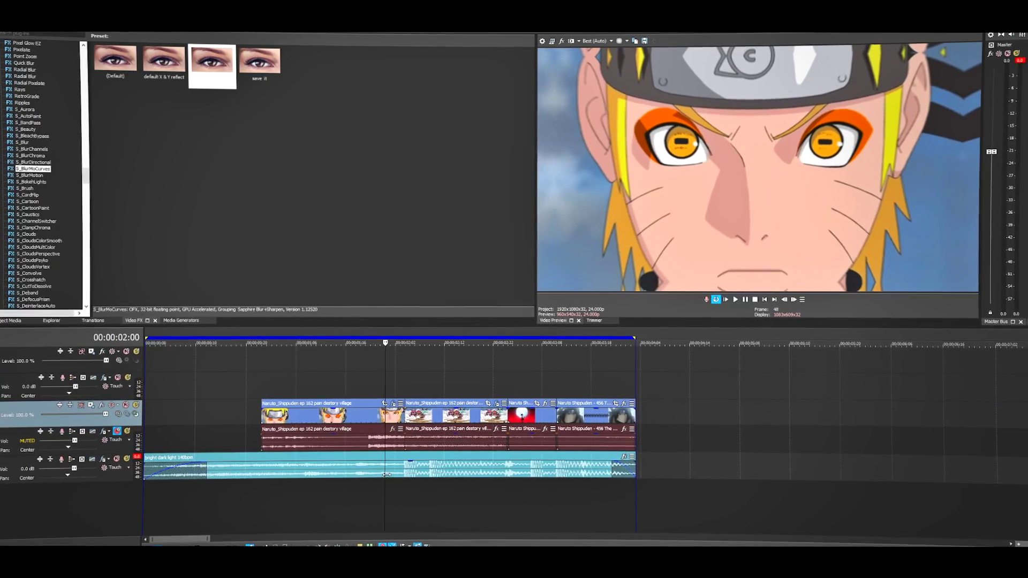
# Step: Apply the default preset of S_WarpChroma to the first video clip
pyautogui.scroll(2, 394, 476)
pyautogui.scroll(-20, 66, 221)
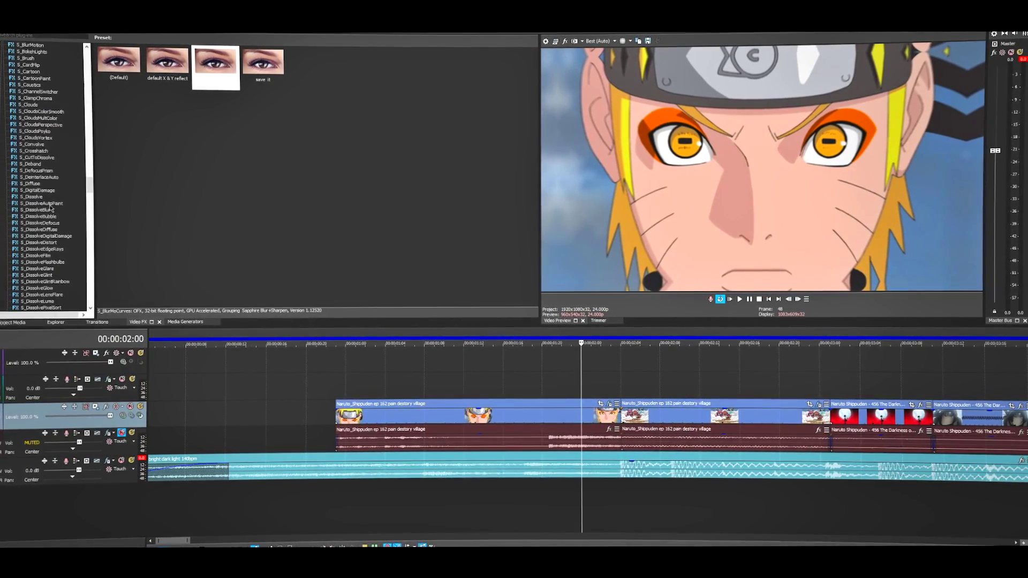
pyautogui.scroll(-15, 65, 221)
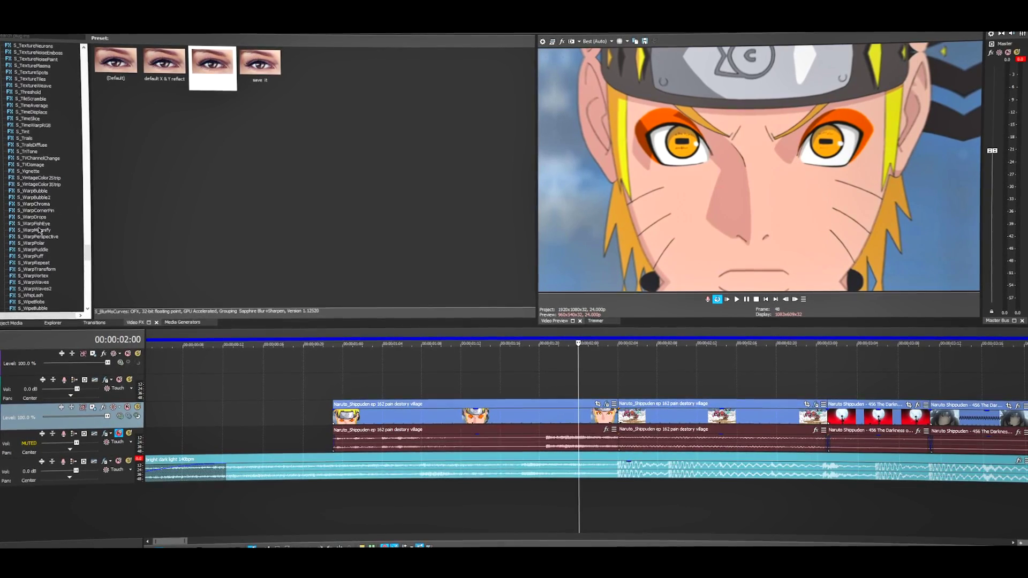
pyautogui.click(33, 204)
pyautogui.click(109, 59)
pyautogui.moveTo(337, 276); pyautogui.dragTo(587, 410)
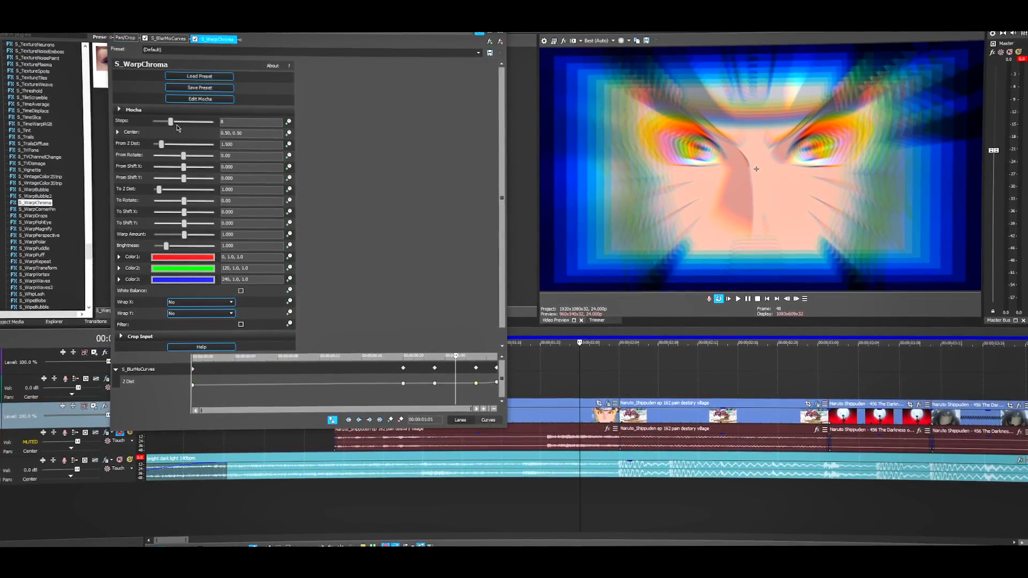
# Step: Set S_WarpChroma to 20 steps, From Z Dist 1.000 and Reflect for Wrap X and Wrap Y, saved as the norm preset
pyautogui.moveTo(171, 122); pyautogui.dragTo(217, 121)
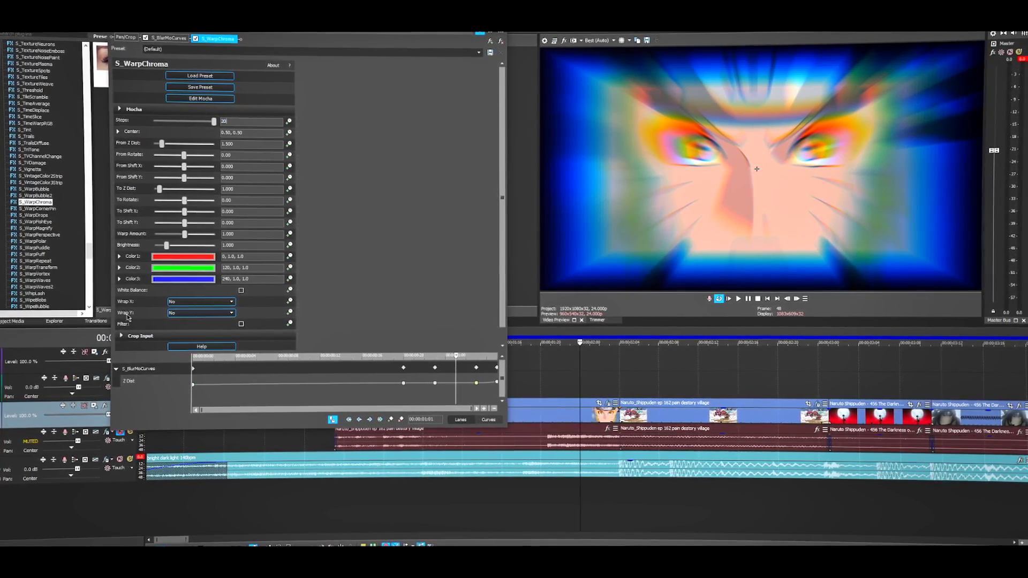
pyautogui.click(184, 318)
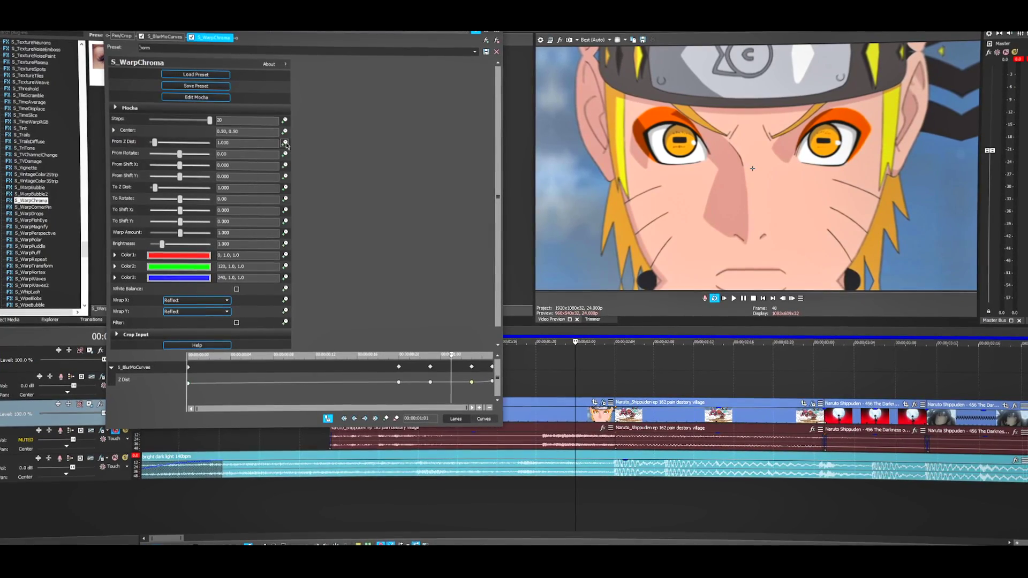
# Step: Keyframe From Z Dist from 1.000 to 1.150 at the first clip's end, change the first keyframe's curve and play it back
pyautogui.moveTo(192, 381); pyautogui.dragTo(392, 388)
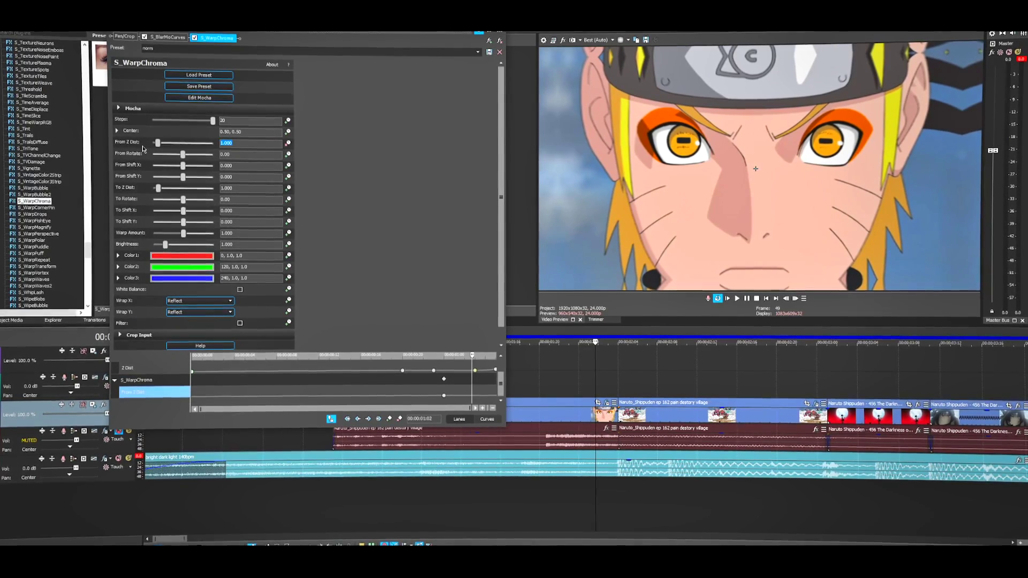
pyautogui.write('1.15')
pyautogui.press('Return')
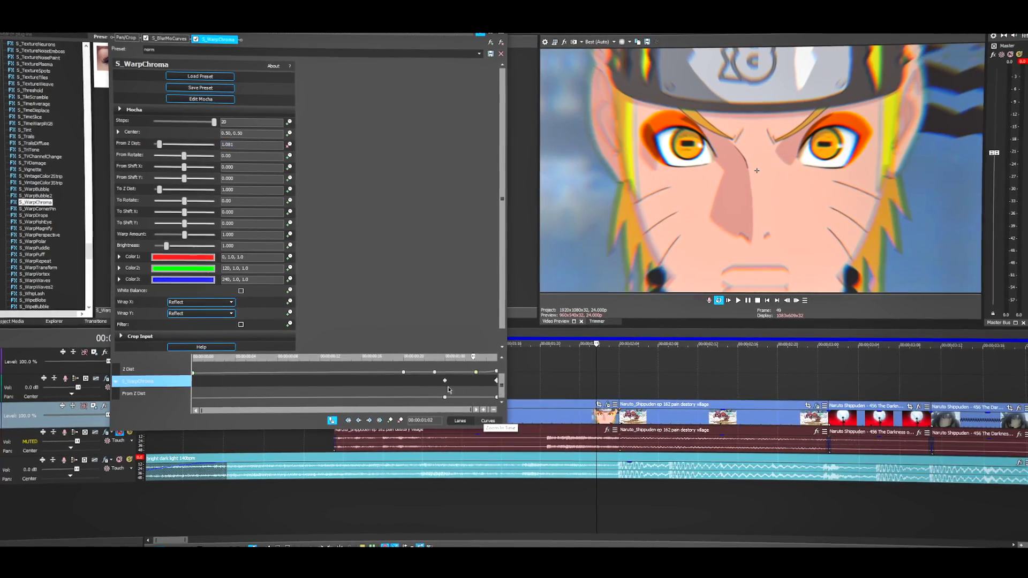
pyautogui.rightClick(445, 396)
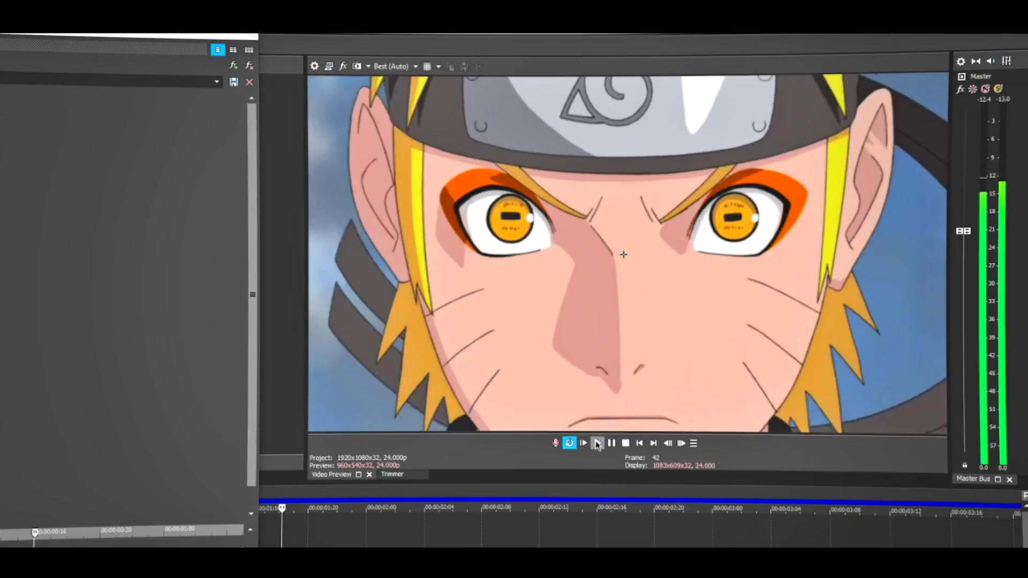
pyautogui.click(737, 300)
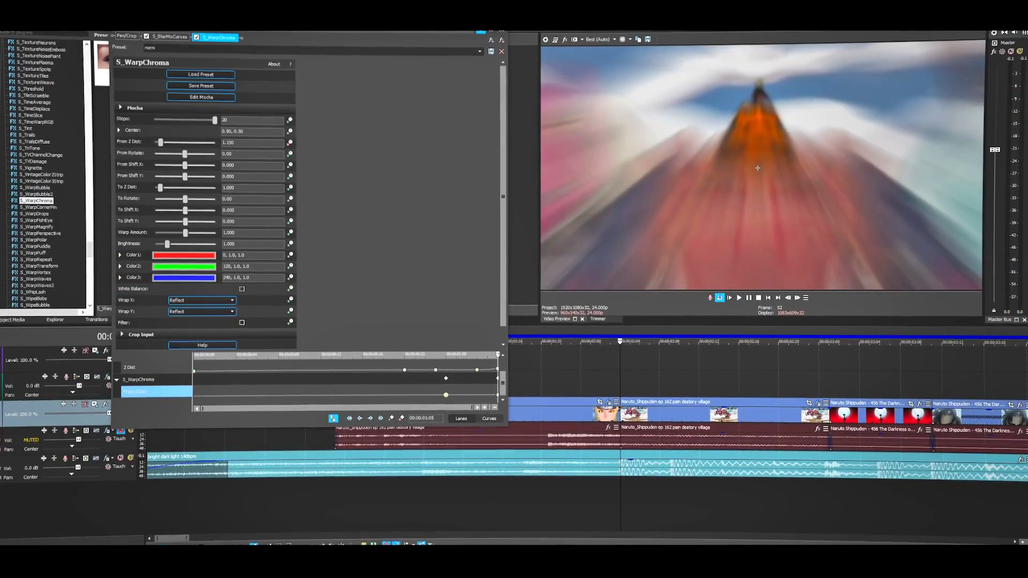
# Step: Close the effect window and apply the norm preset of S_WarpChroma to the second video clip
pyautogui.click(498, 31)
pyautogui.click(630, 412)
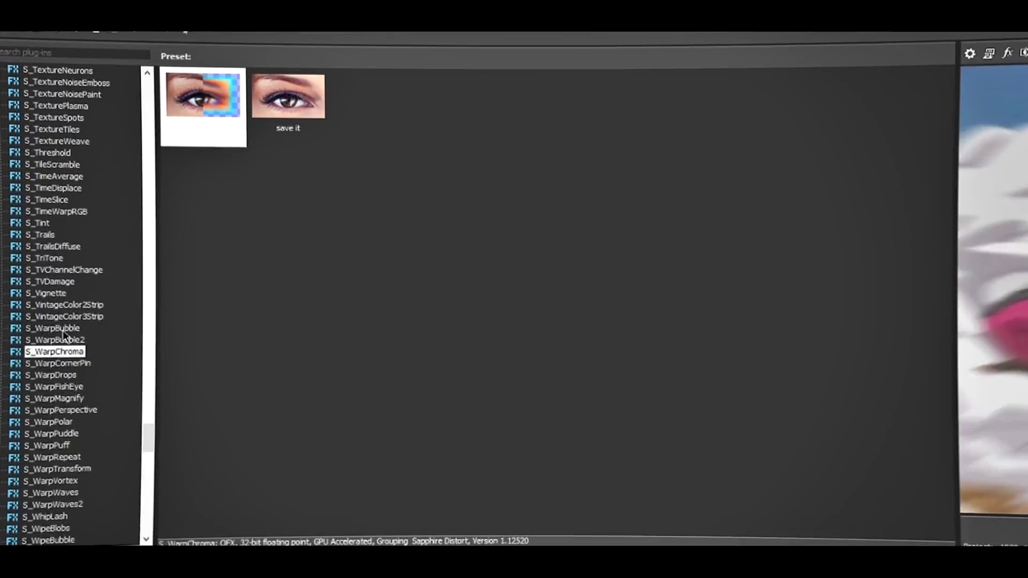
pyautogui.click(35, 195)
pyautogui.click(66, 430)
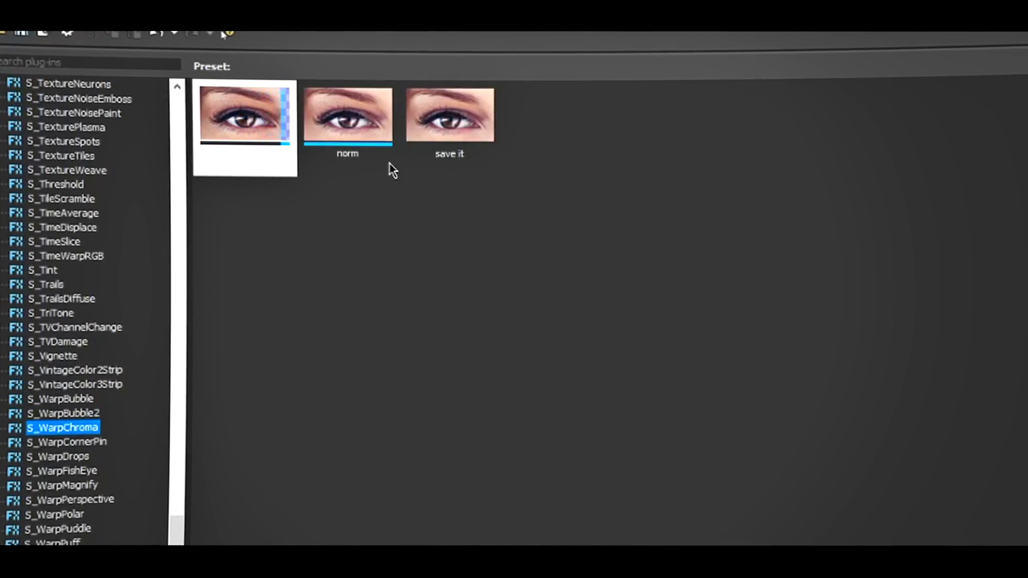
pyautogui.click(367, 173)
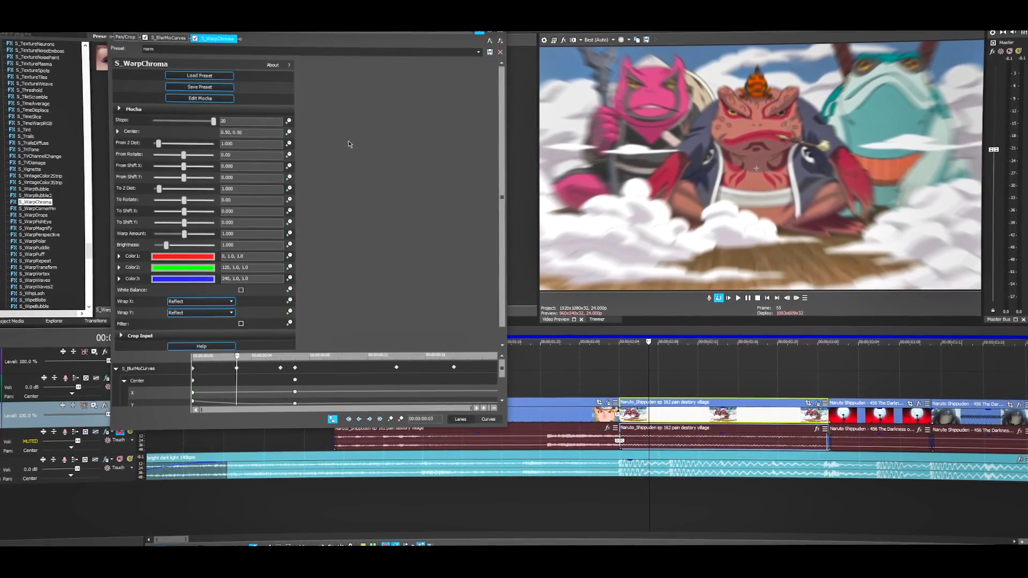
# Step: Keyframe From Z Dist on the second clip from 0.850 at its start to 1.000, change the first keyframe's fade curve and play it back
pyautogui.click(288, 145)
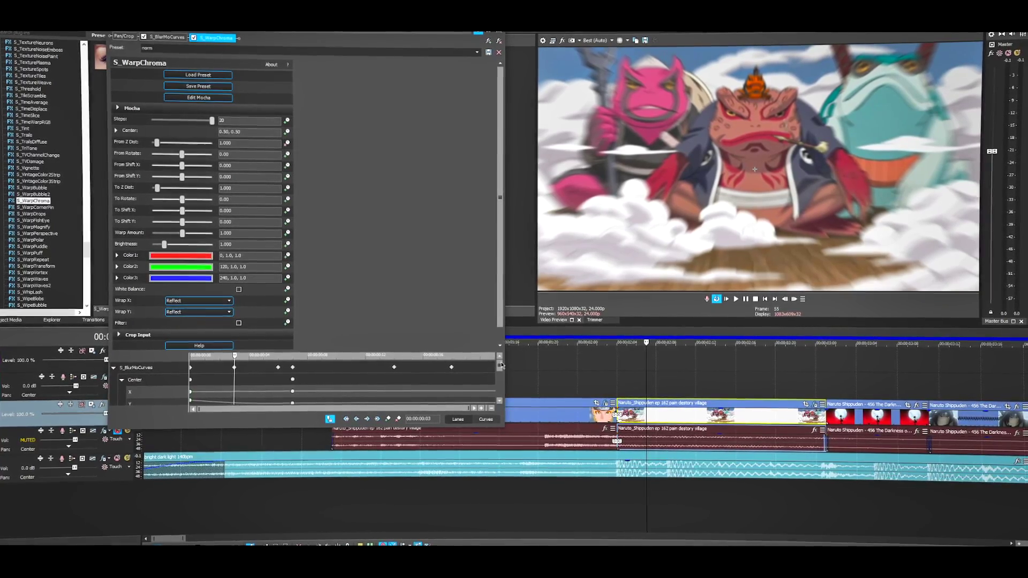
pyautogui.moveTo(190, 402); pyautogui.dragTo(246, 386)
pyautogui.click(200, 395)
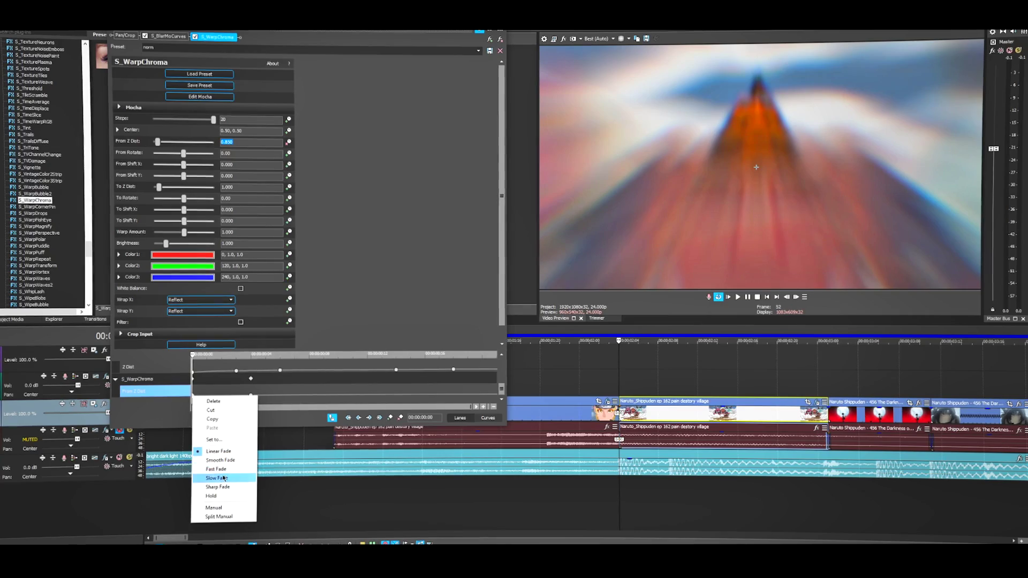
pyautogui.click(577, 482)
pyautogui.press('space')
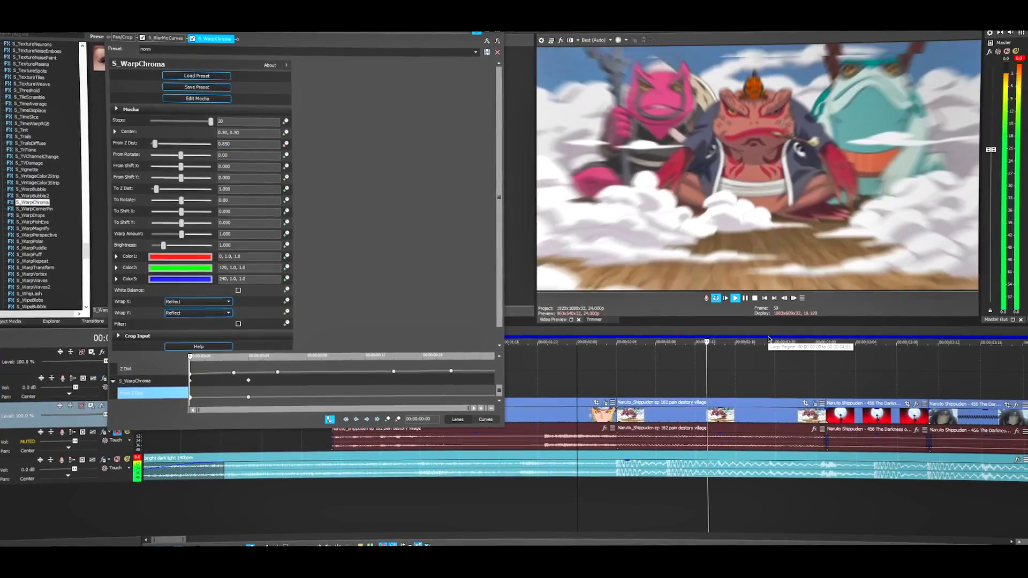
pyautogui.press('space')
# Step: Move the second clip's ending S_WarpChroma keyframe out to about 00:00:00:10 and replay the transition
pyautogui.click(262, 385)
pyautogui.moveTo(249, 380); pyautogui.dragTo(336, 381)
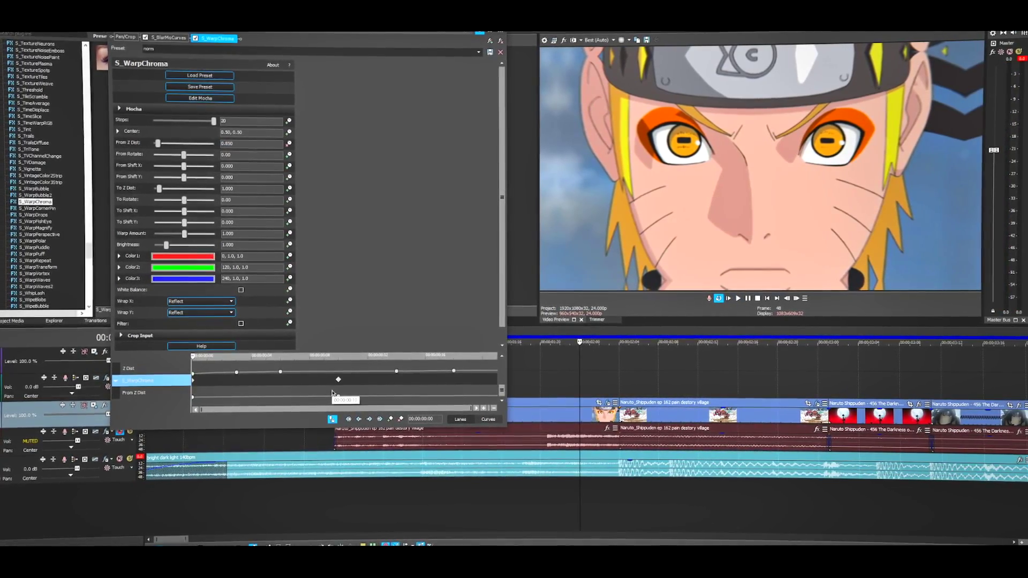
pyautogui.click(537, 514)
pyautogui.press('space')
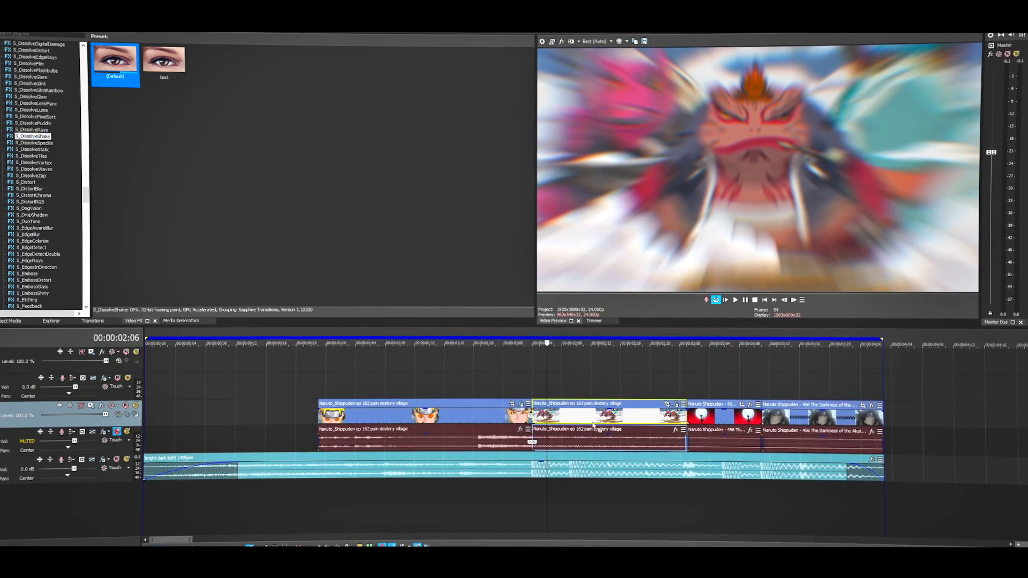
# Step: Apply the default preset of S_DissolveShake to the second clip and set its Dissolve Amount to 0.150
pyautogui.moveTo(569, 416); pyautogui.dragTo(568, 415)
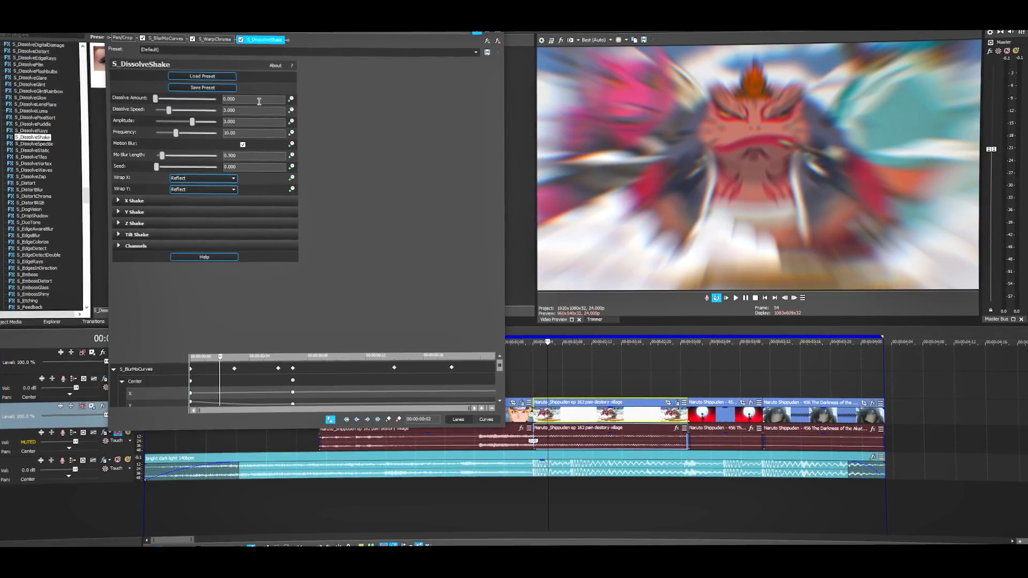
pyautogui.click(259, 101)
pyautogui.write('0.1')
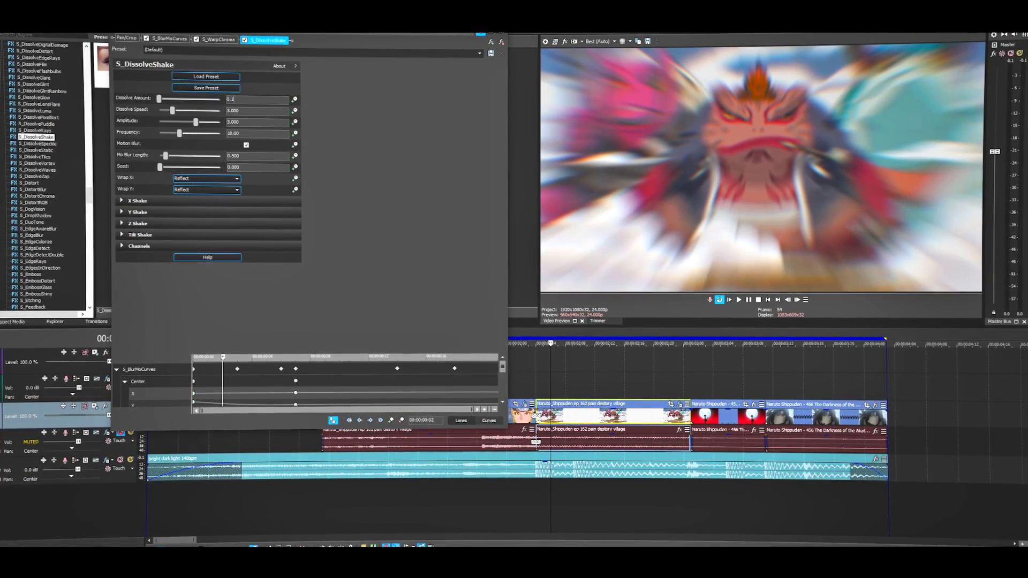
pyautogui.write('5')
pyautogui.press('Return')
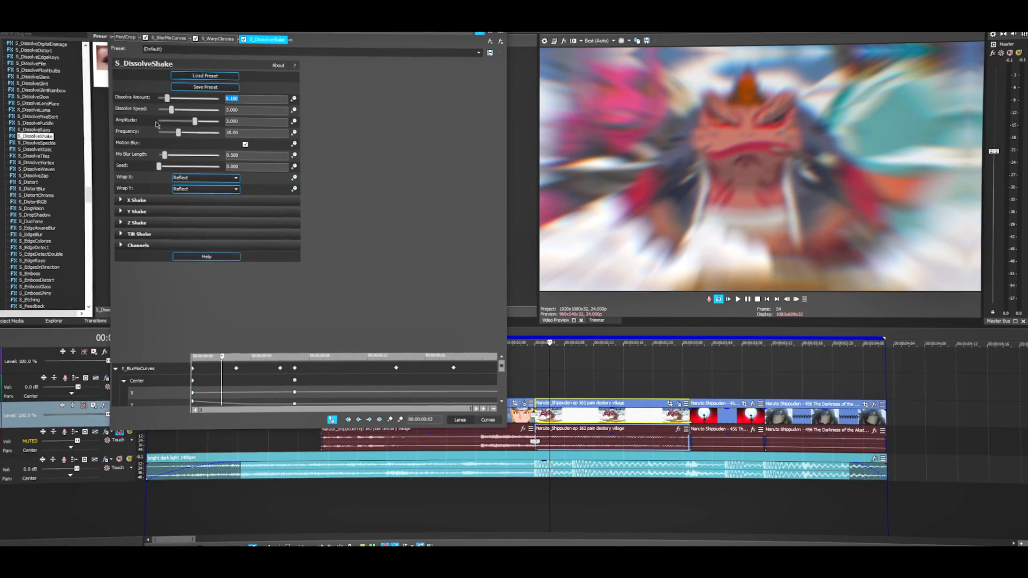
# Step: Place S_DissolveShake ahead of S_BlurMoCurves in the effect chain, set Amplitude to 1.531 and Frequency to 6.61, and preview the shake
pyautogui.moveTo(195, 121); pyautogui.dragTo(169, 121)
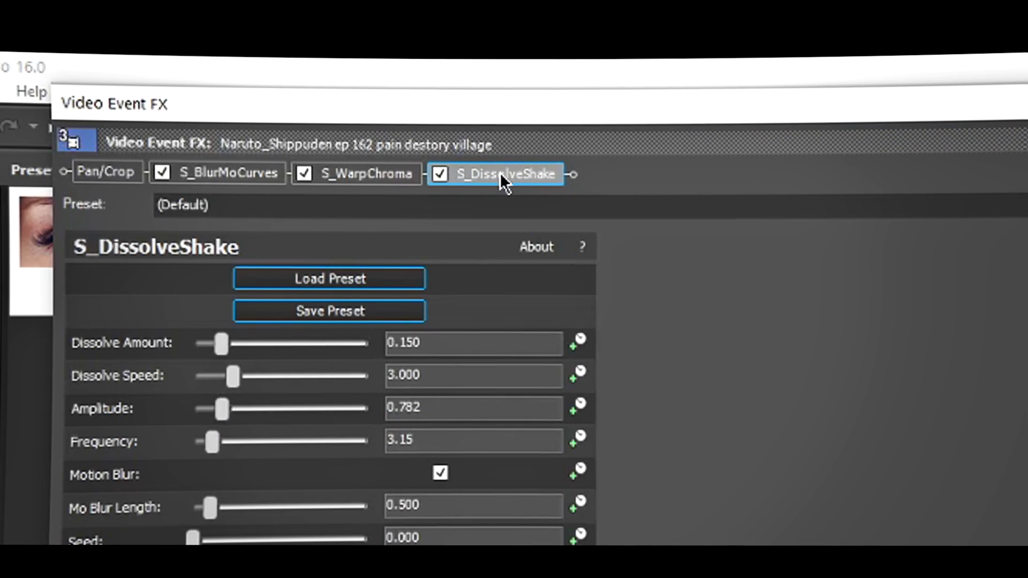
pyautogui.moveTo(503, 177); pyautogui.dragTo(154, 179)
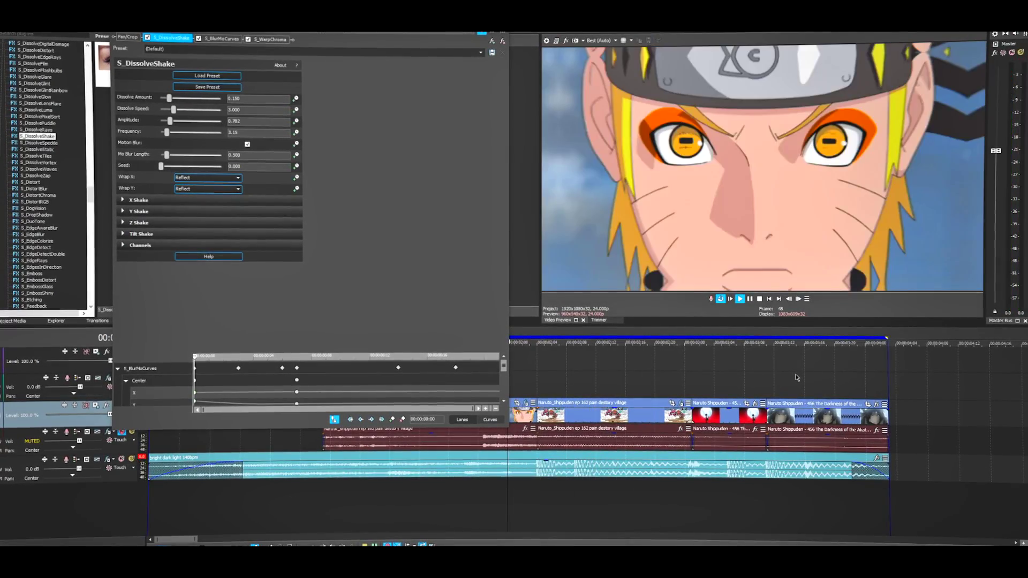
pyautogui.moveTo(169, 125); pyautogui.dragTo(177, 126)
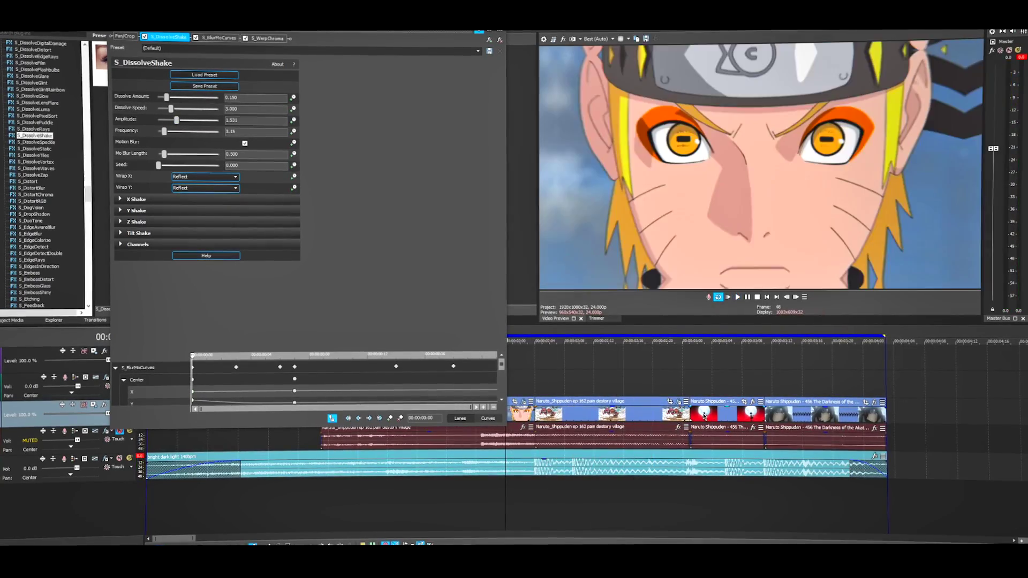
pyautogui.moveTo(164, 131); pyautogui.dragTo(169, 132)
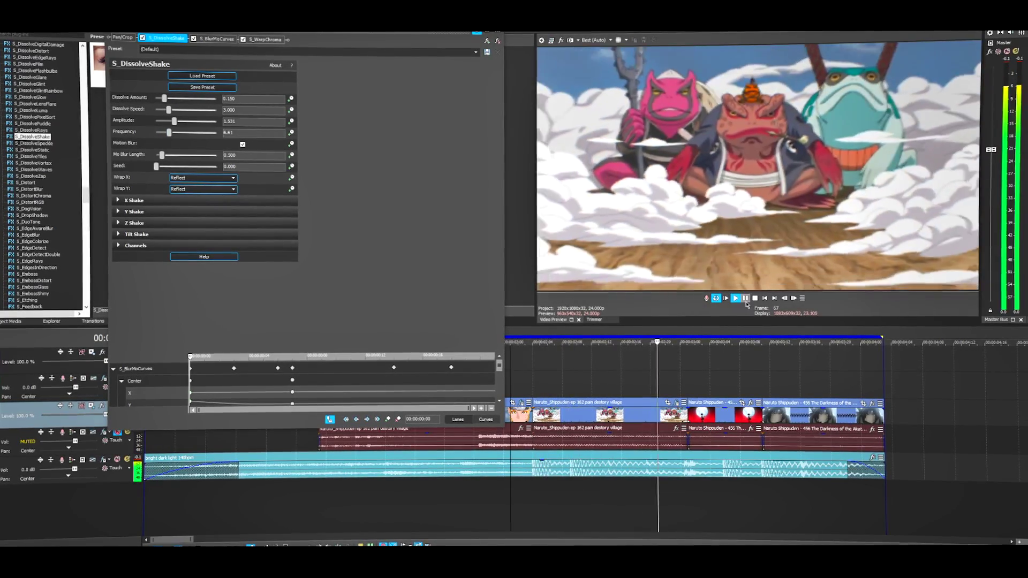
pyautogui.click(746, 298)
# Step: Keyframe the shake's Dissolve Amount from 0.150 at the second clip's start, with the last keyframe at 00:00:00:17, and play back the transition
pyautogui.click(556, 419)
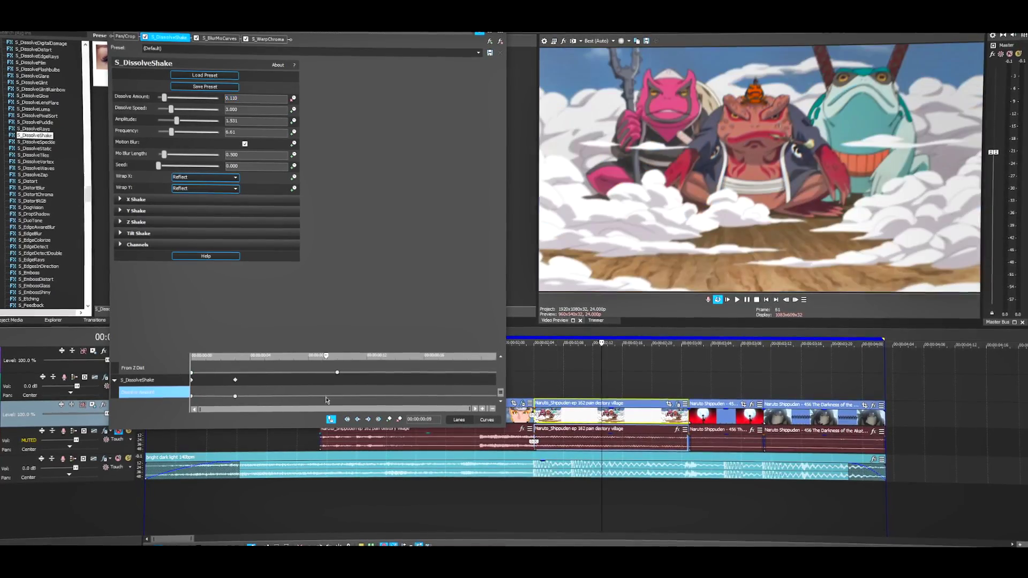
pyautogui.moveTo(192, 379); pyautogui.dragTo(442, 378)
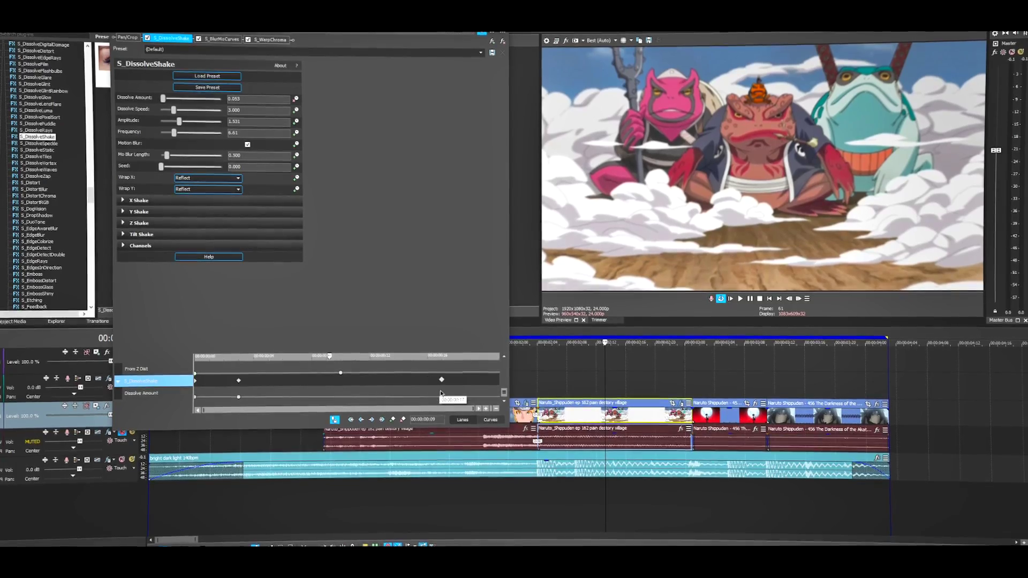
pyautogui.press('space')
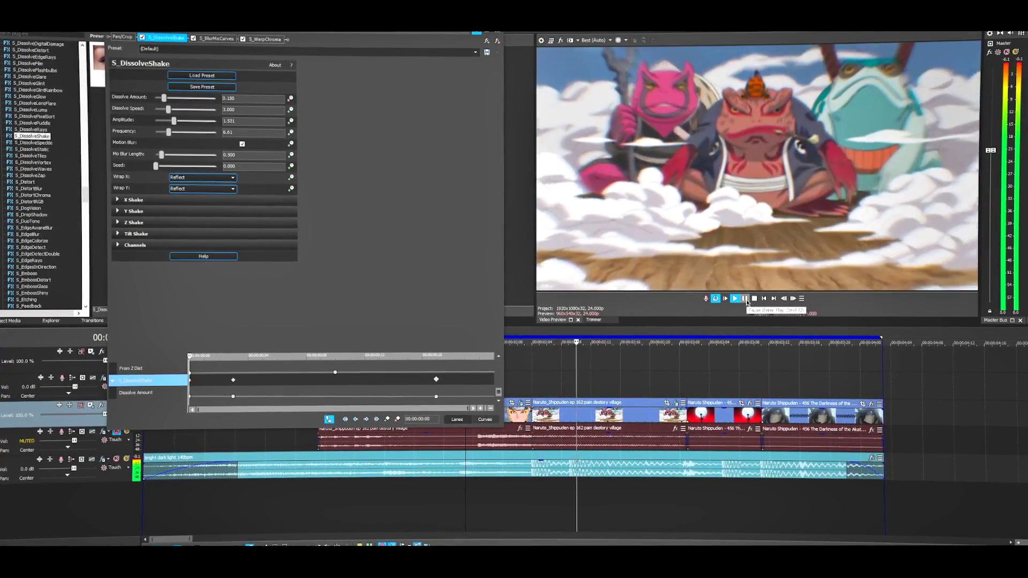
pyautogui.click(746, 299)
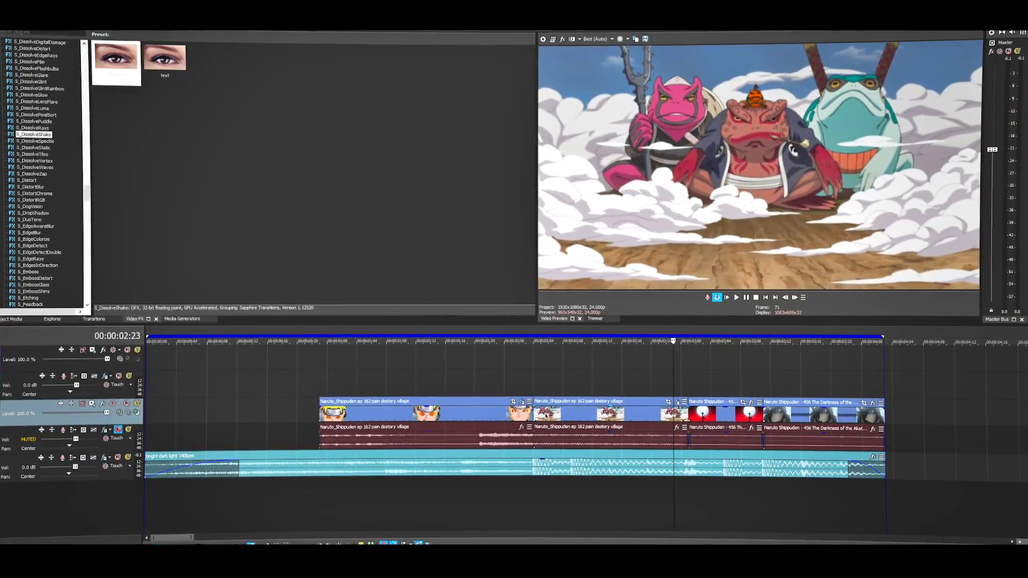
pyautogui.click(544, 416)
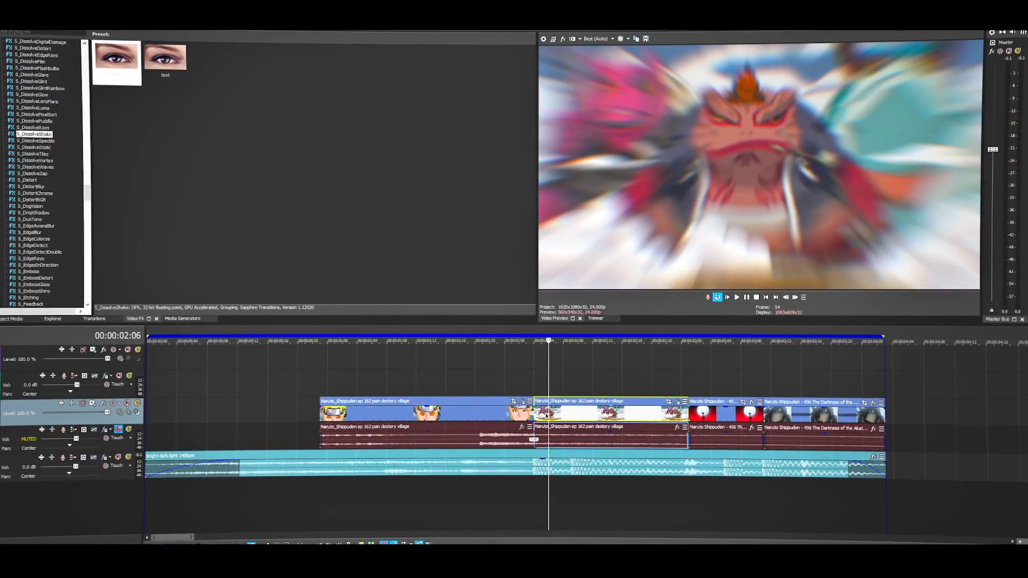
pyautogui.press('space')
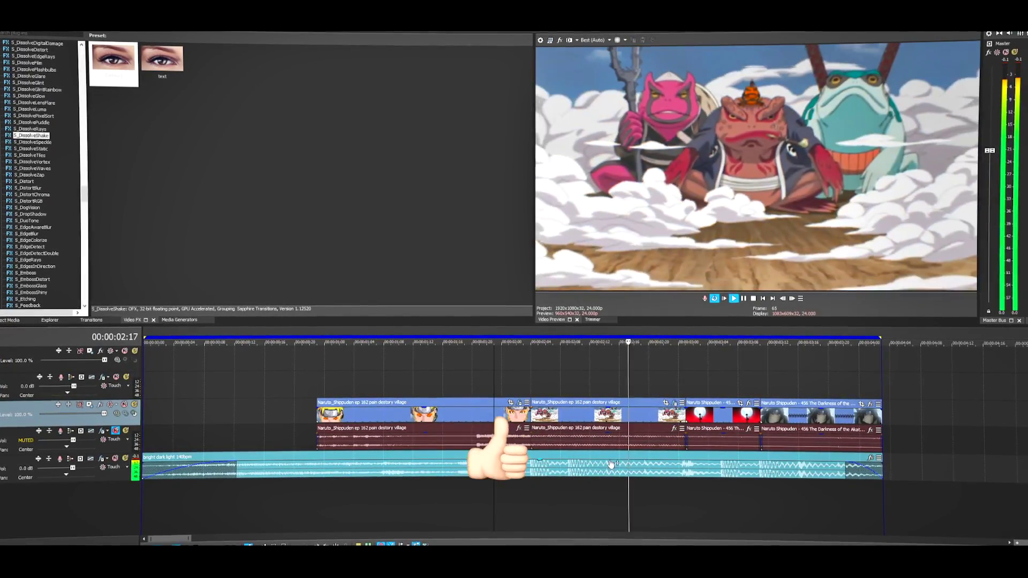
# Step: Apply the default preset of S_WarpFishEye to the second clip and set its Amount to -0.15
pyautogui.scroll(-15, 43, 183)
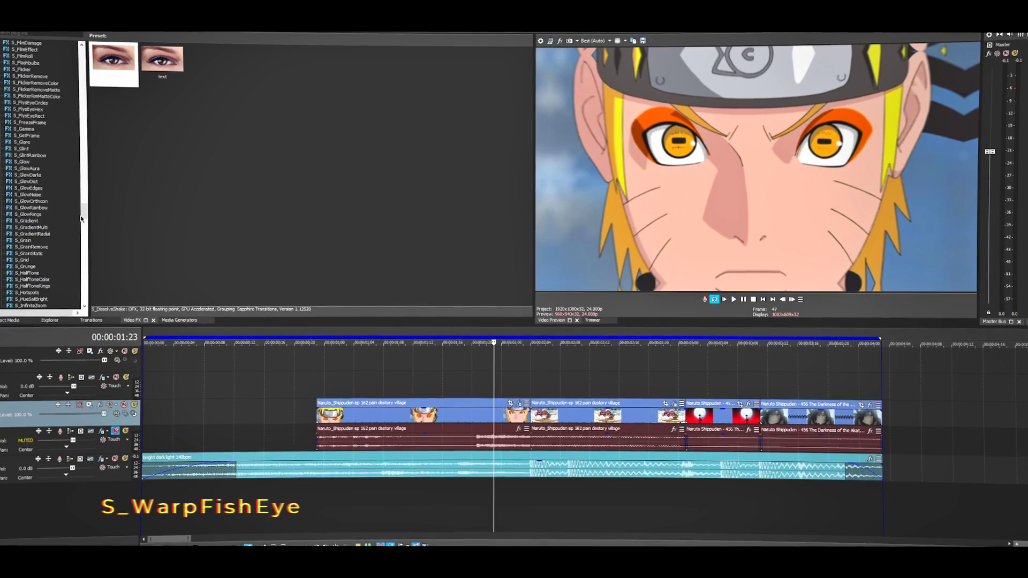
pyautogui.scroll(-15, 60, 236)
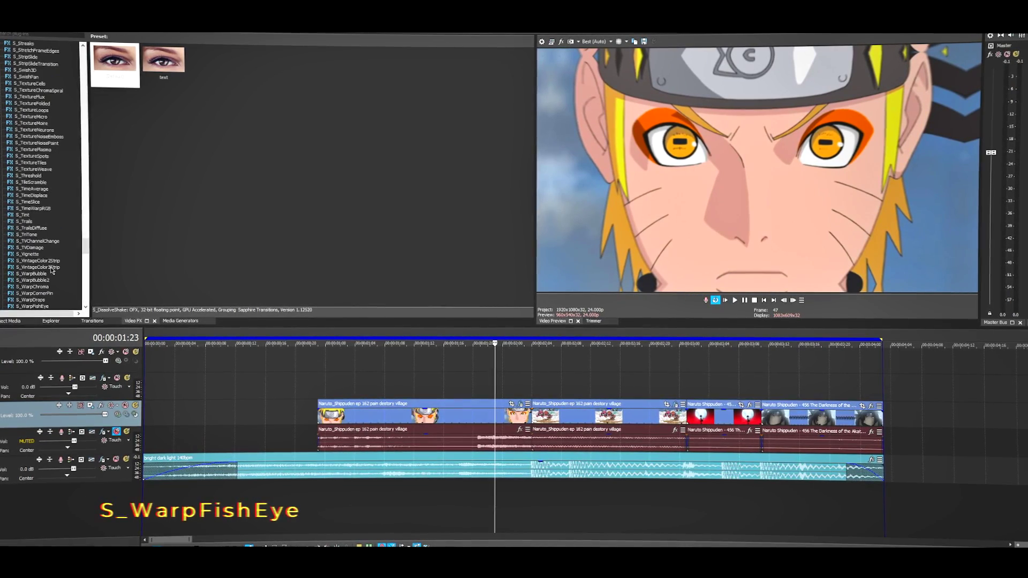
pyautogui.click(43, 307)
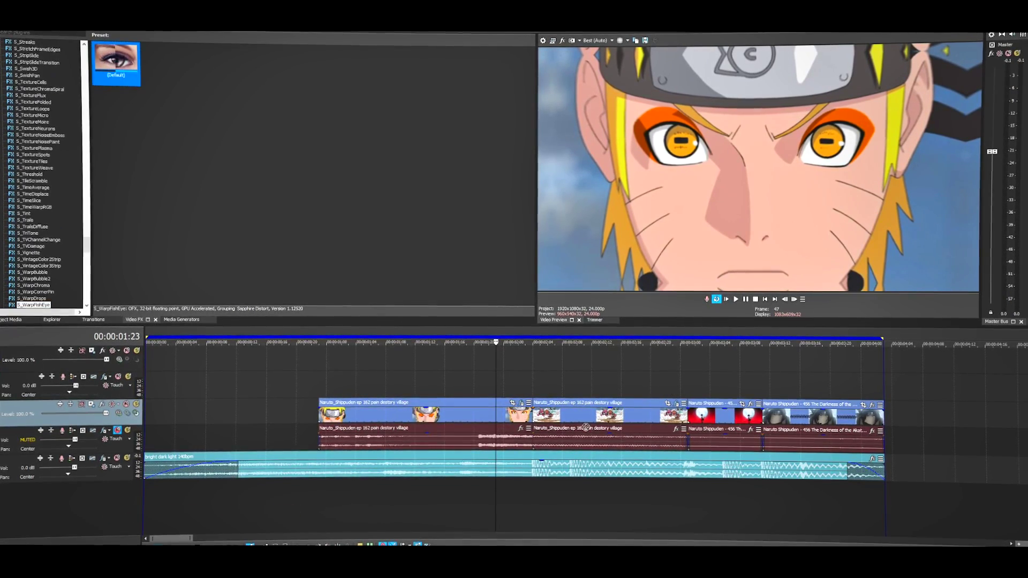
pyautogui.moveTo(572, 424); pyautogui.dragTo(570, 424)
pyautogui.click(229, 122)
pyautogui.write('-0.15')
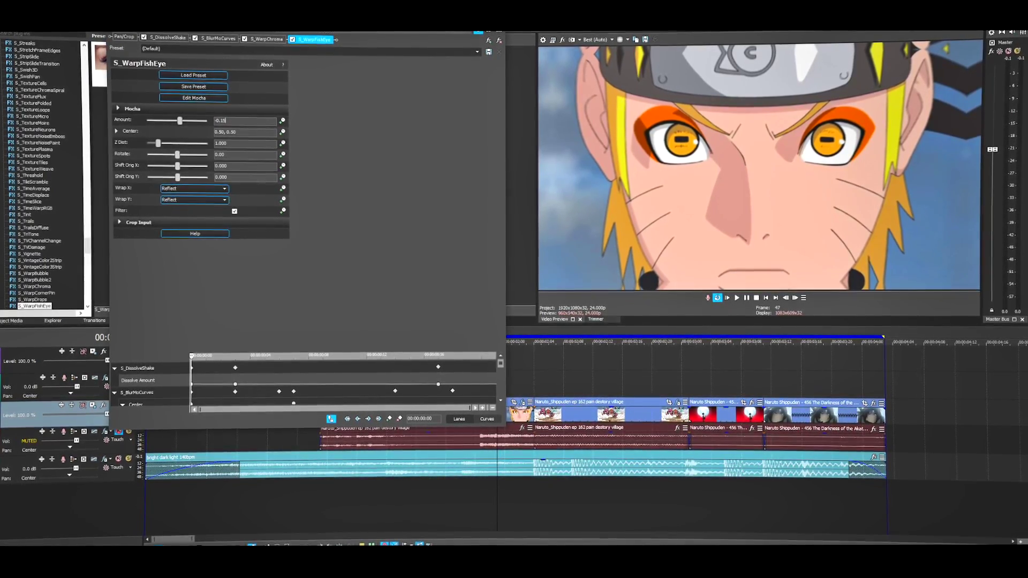
pyautogui.press('Return')
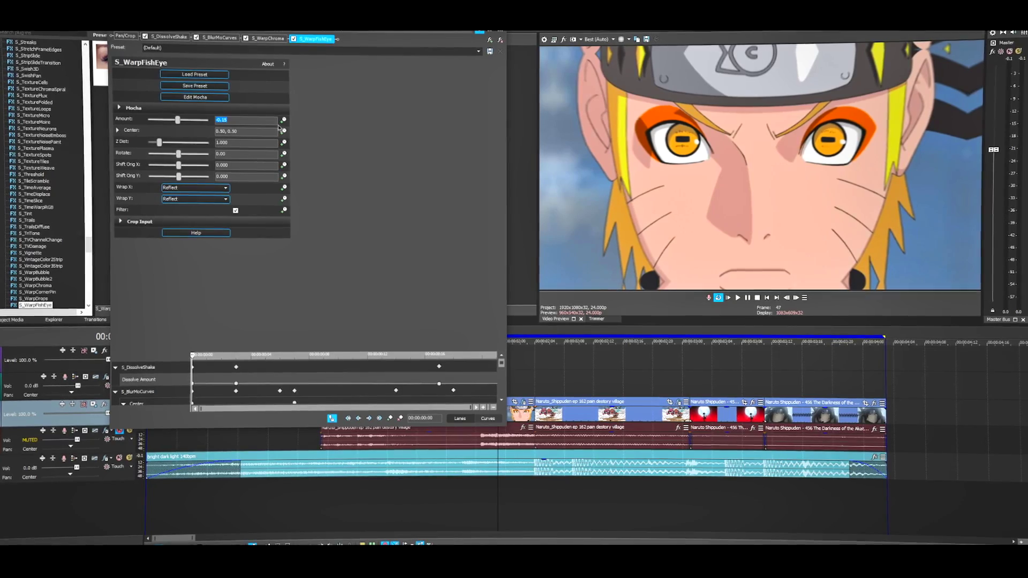
pyautogui.moveTo(501, 363); pyautogui.dragTo(501, 394)
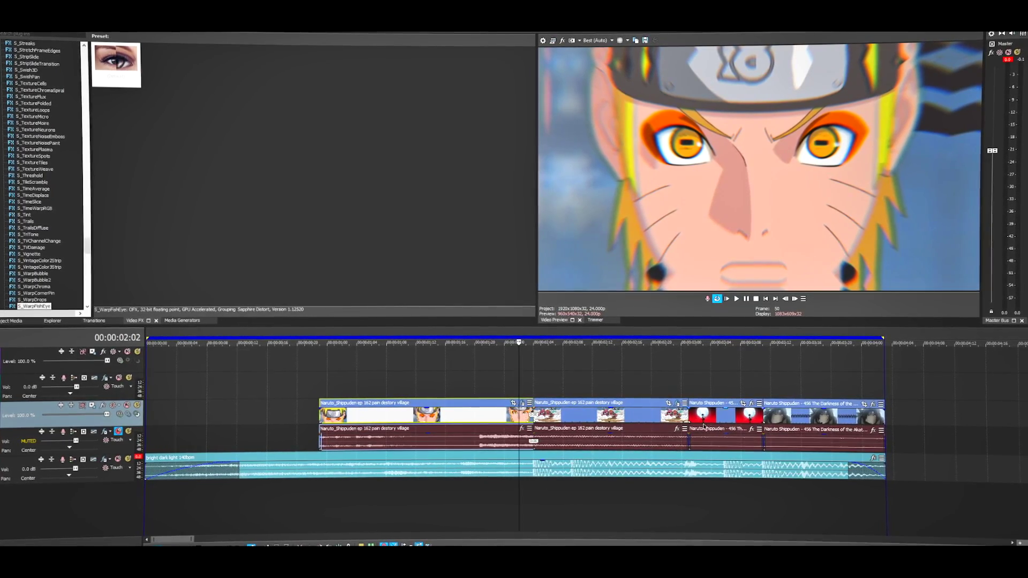
# Step: Find S_Blur among the Sapphire effects and apply its default preset to the first clip
pyautogui.scroll(-7, 72, 226)
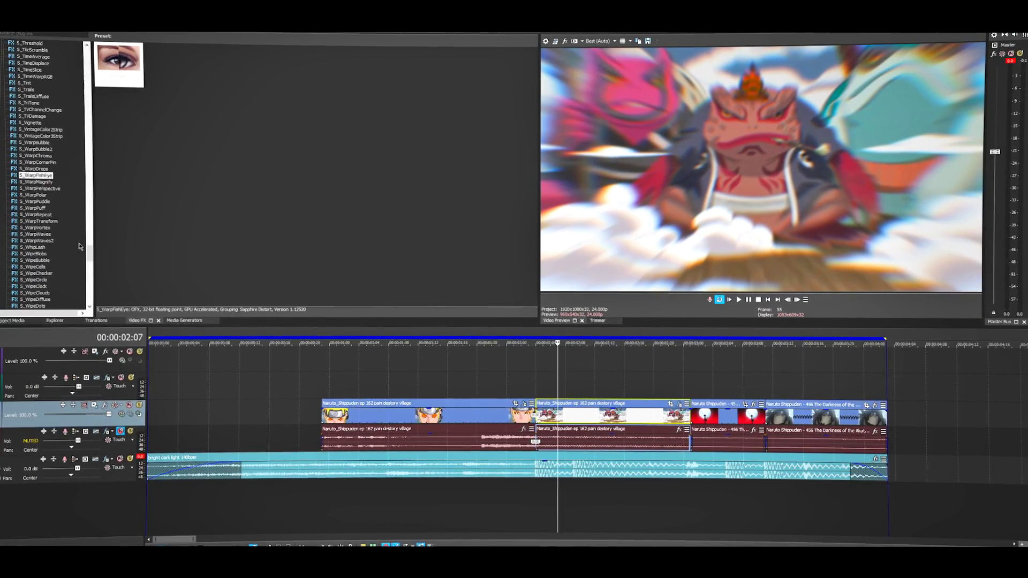
pyautogui.moveTo(92, 252); pyautogui.dragTo(84, 177)
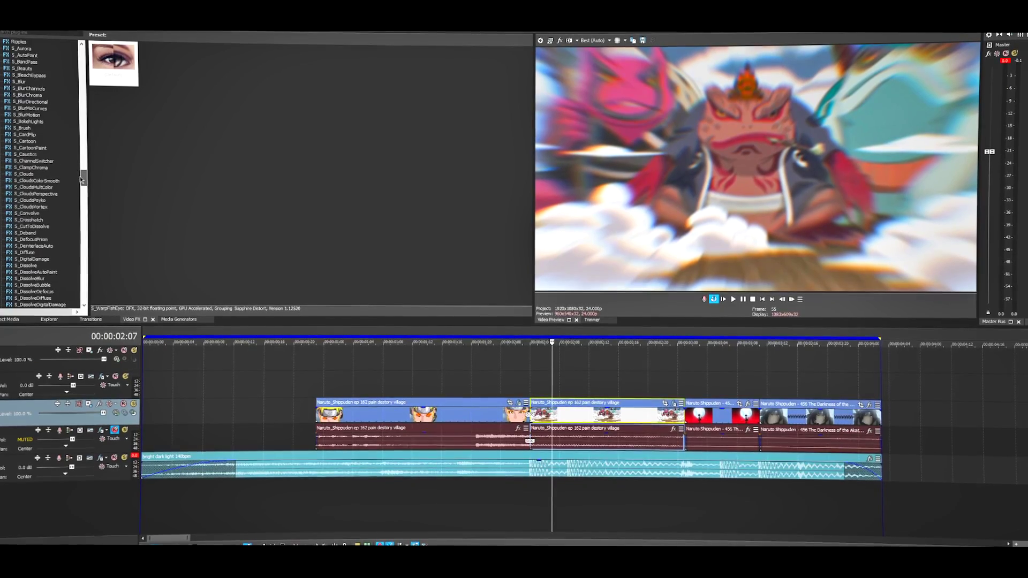
pyautogui.click(30, 114)
pyautogui.scroll(2, 43, 134)
pyautogui.click(22, 110)
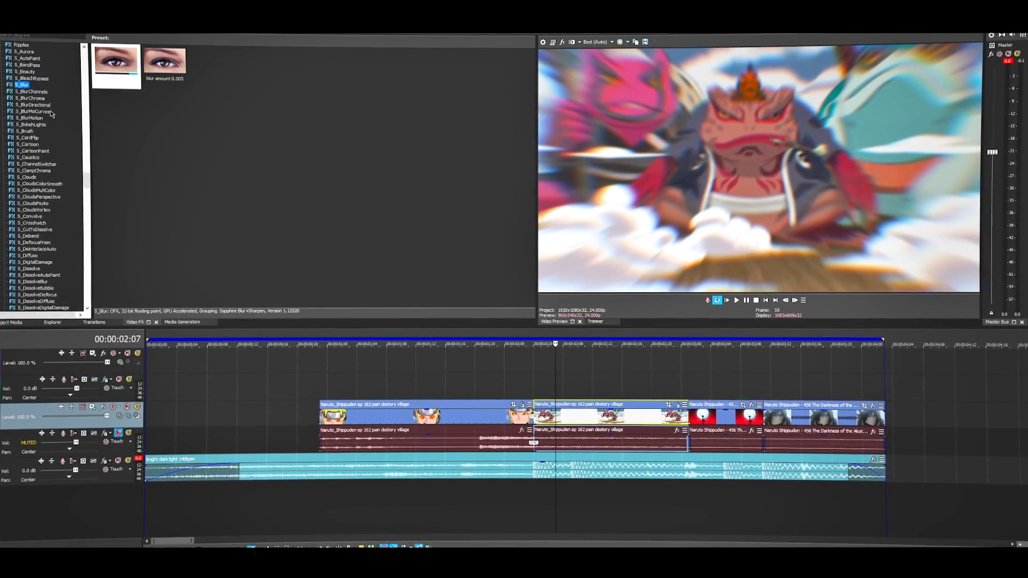
pyautogui.moveTo(118, 79); pyautogui.dragTo(514, 419)
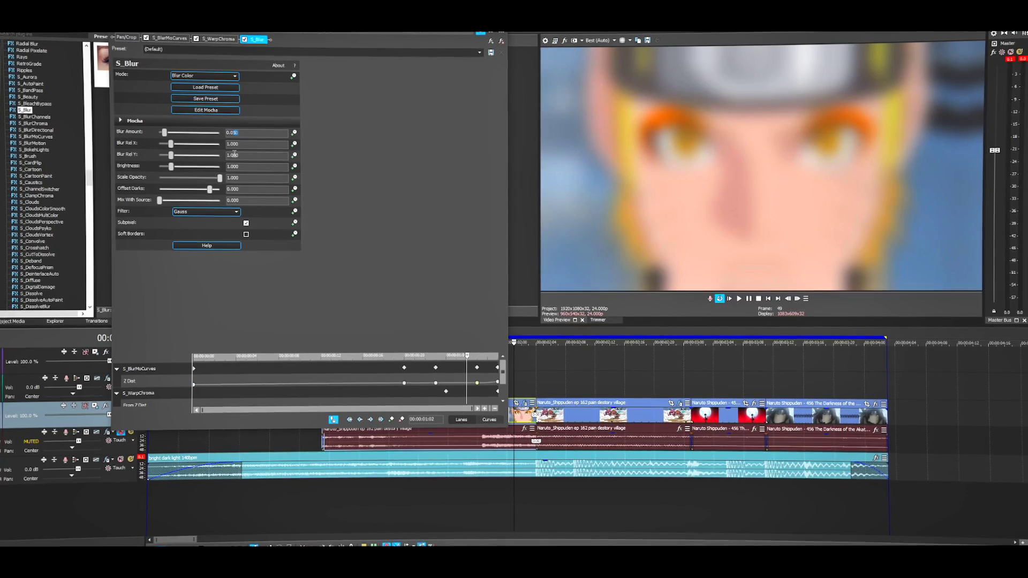
# Step: Keyframe S_Blur's Blur Amount on the first clip from 0.000 at 00:00:01:01 to 0.015 at the clip's end
pyautogui.write('15')
pyautogui.press('Return')
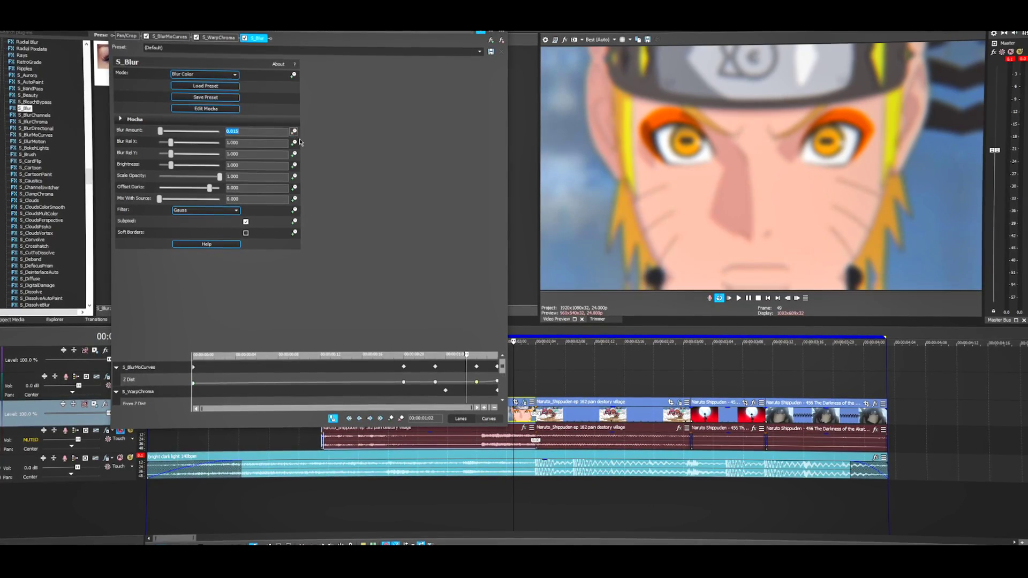
pyautogui.scroll(-3, 194, 380)
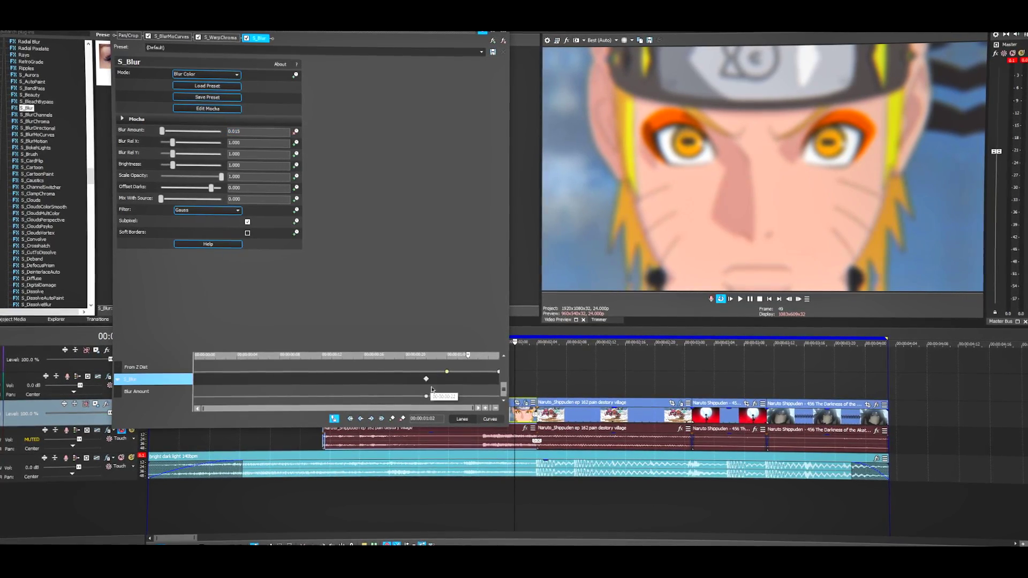
pyautogui.click(457, 395)
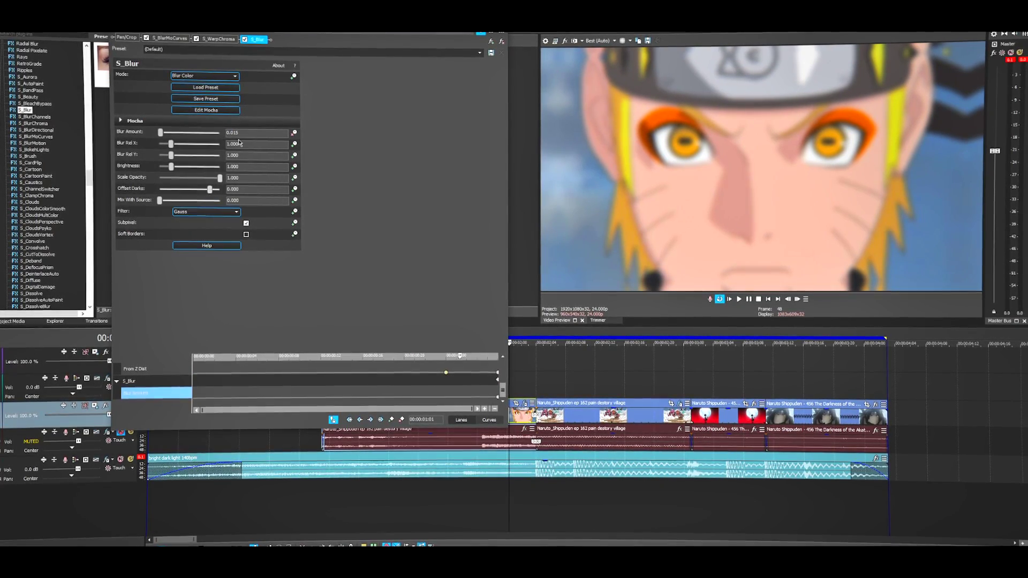
pyautogui.moveTo(160, 132); pyautogui.dragTo(155, 133)
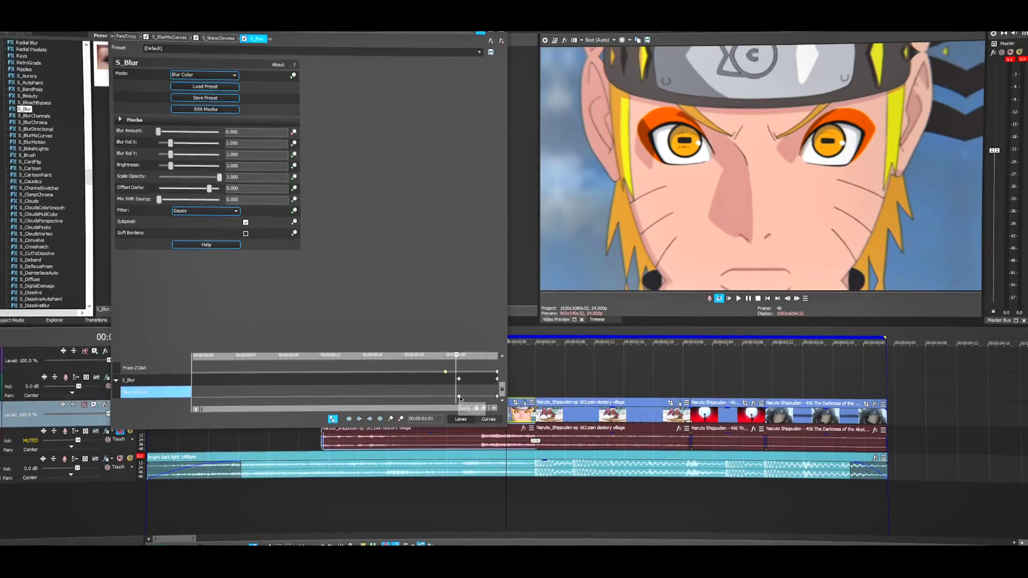
# Step: Change the fade type of the first clip's S_Blur keyframe at 00:00:01:01 and play back the transition
pyautogui.moveTo(457, 397)
pyautogui.mouseDown()
pyautogui.moveTo(445, 396)
pyautogui.moveTo(455, 395)
pyautogui.mouseUp()
pyautogui.rightClick(454, 395)
pyautogui.click(482, 474)
pyautogui.press('Left')
pyautogui.press('Left')
pyautogui.press('Left')
pyautogui.press('Left')
pyautogui.click(736, 300)
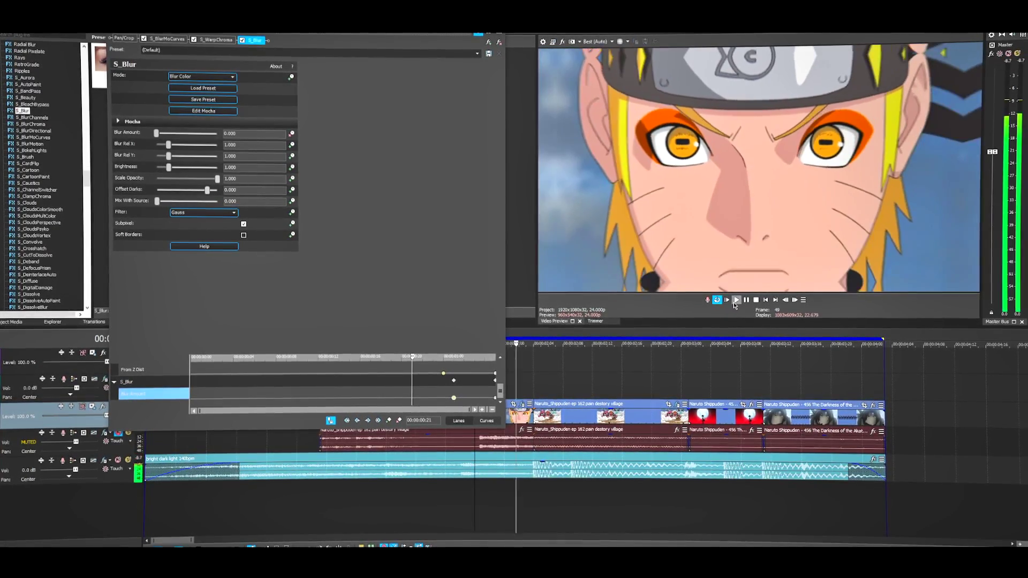
pyautogui.click(736, 302)
pyautogui.click(735, 302)
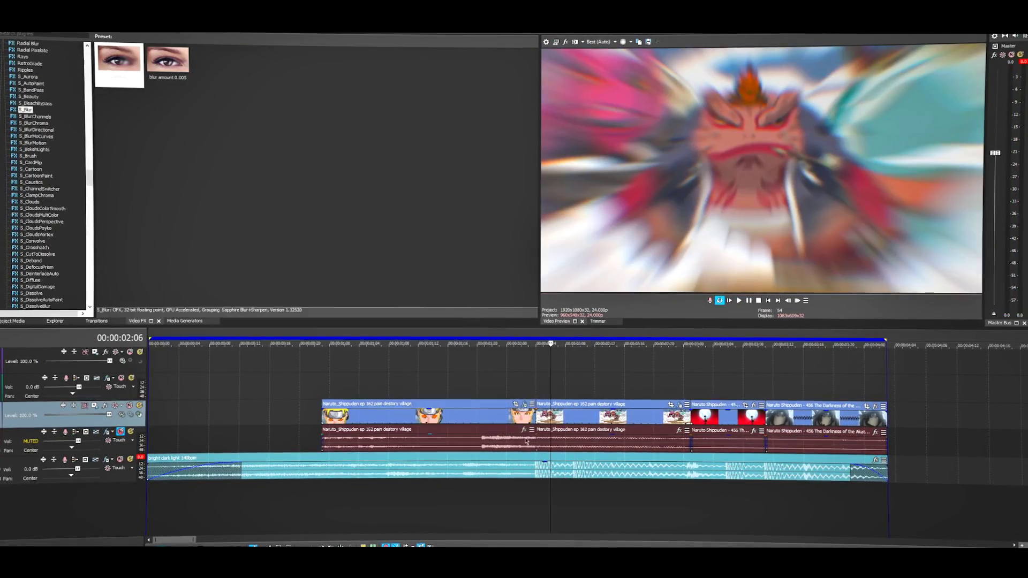
# Step: Apply the default preset of S_Blur to the second clip and keyframe its Blur Amount at 0.020 at the clip's start
pyautogui.click(542, 417)
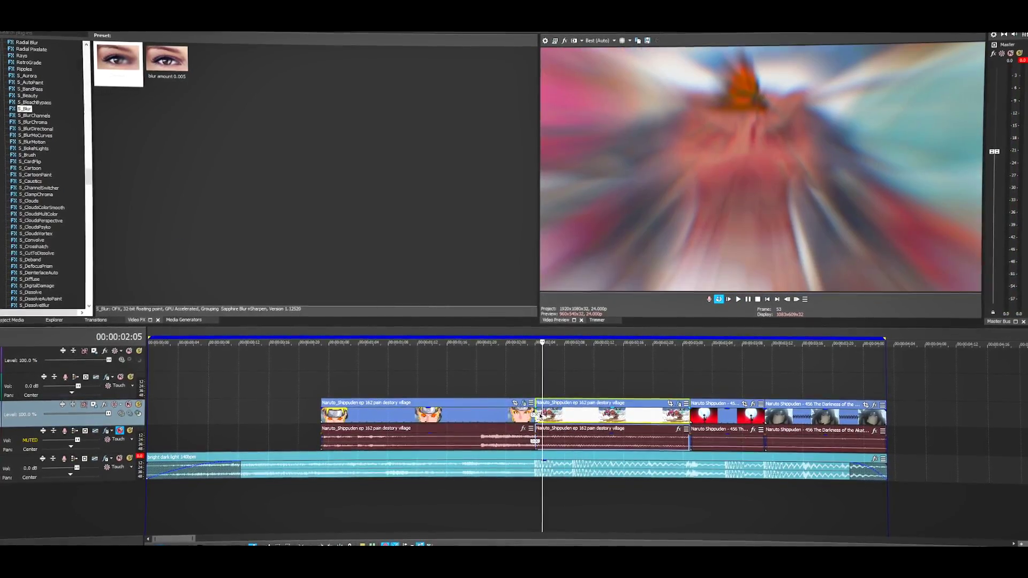
pyautogui.moveTo(118, 62); pyautogui.dragTo(543, 414)
pyautogui.doubleClick(230, 131)
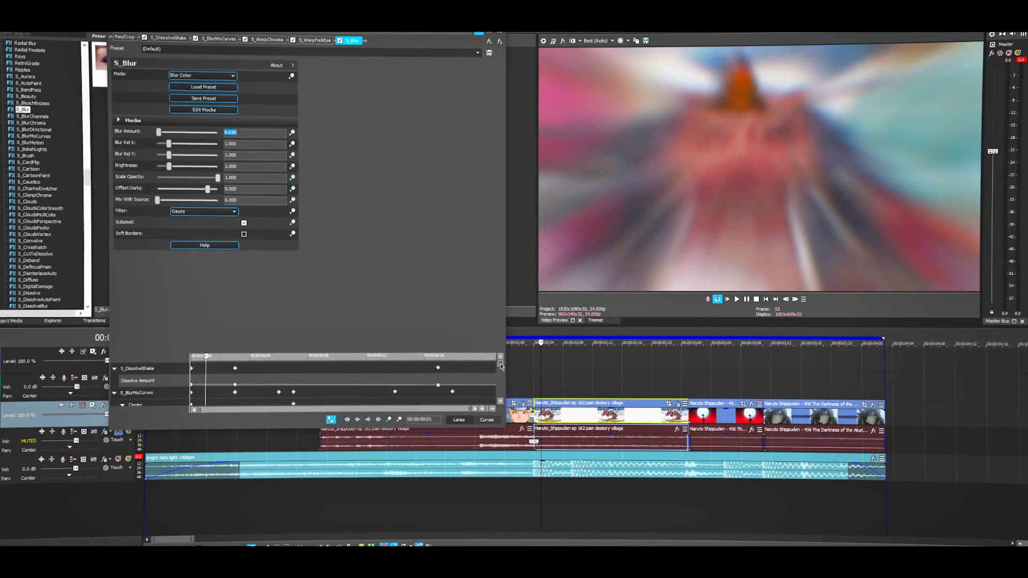
pyautogui.moveTo(501, 366); pyautogui.dragTo(501, 394)
pyautogui.click(235, 399)
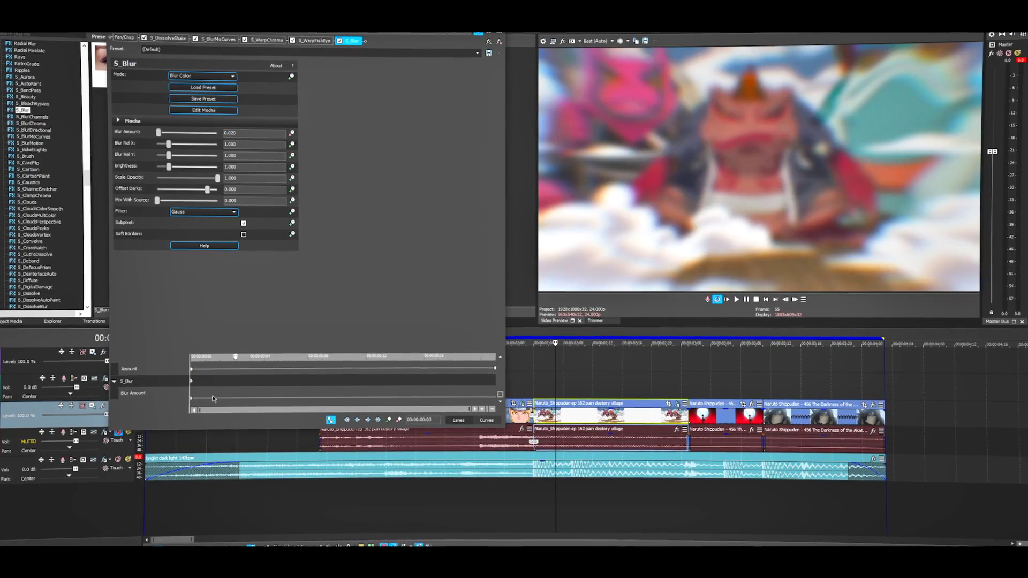
pyautogui.click(192, 400)
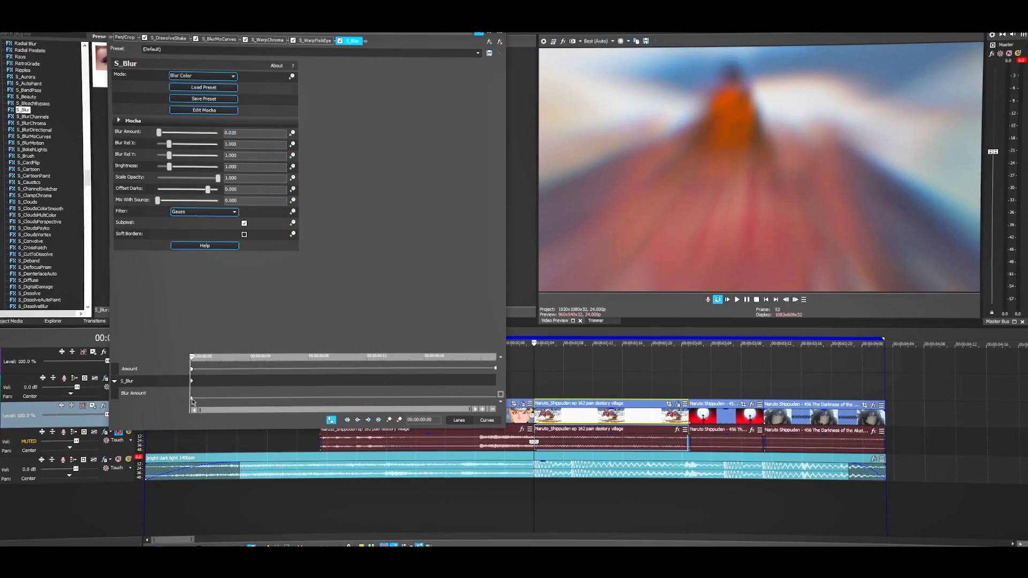
# Step: Add a keyframe with a lower Blur Amount at 00:00:00:05 on the second clip
pyautogui.click(796, 299)
pyautogui.click(796, 299)
pyautogui.click(796, 299)
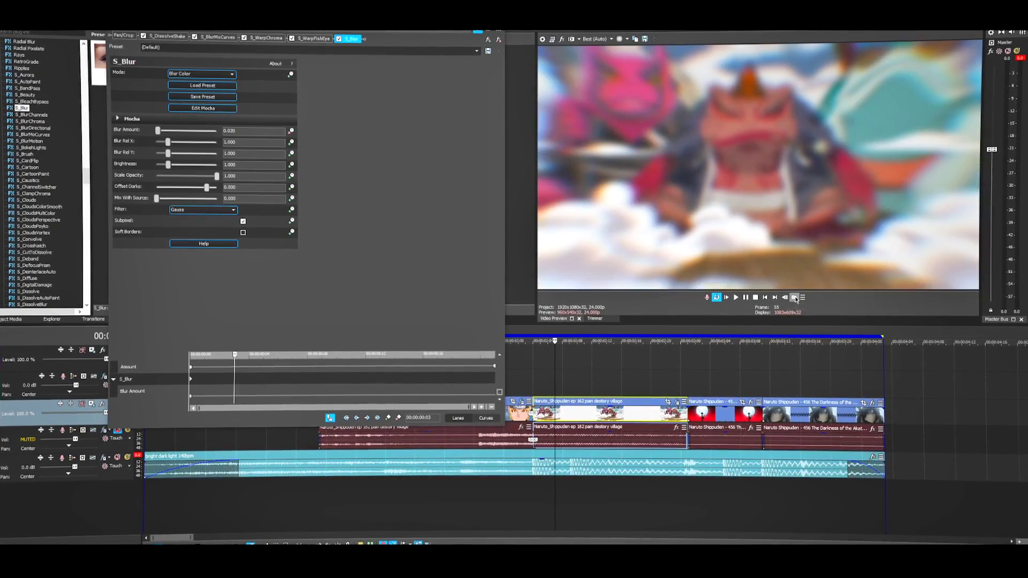
pyautogui.click(796, 299)
pyautogui.click(796, 299)
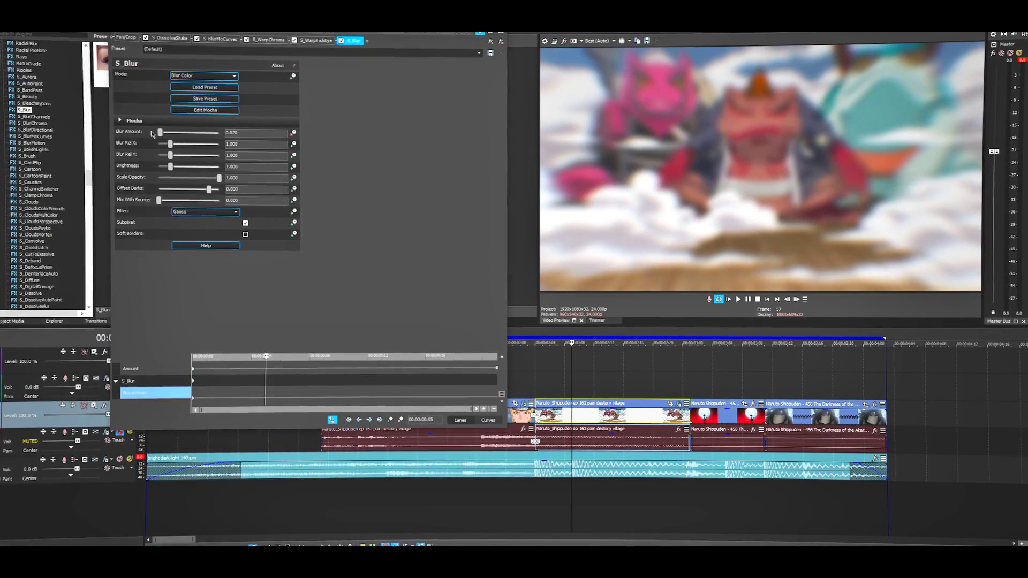
pyautogui.moveTo(160, 133); pyautogui.dragTo(157, 132)
# Step: Change the fade type of the second clip's first Blur Amount keyframe and play back the transition
pyautogui.rightClick(192, 397)
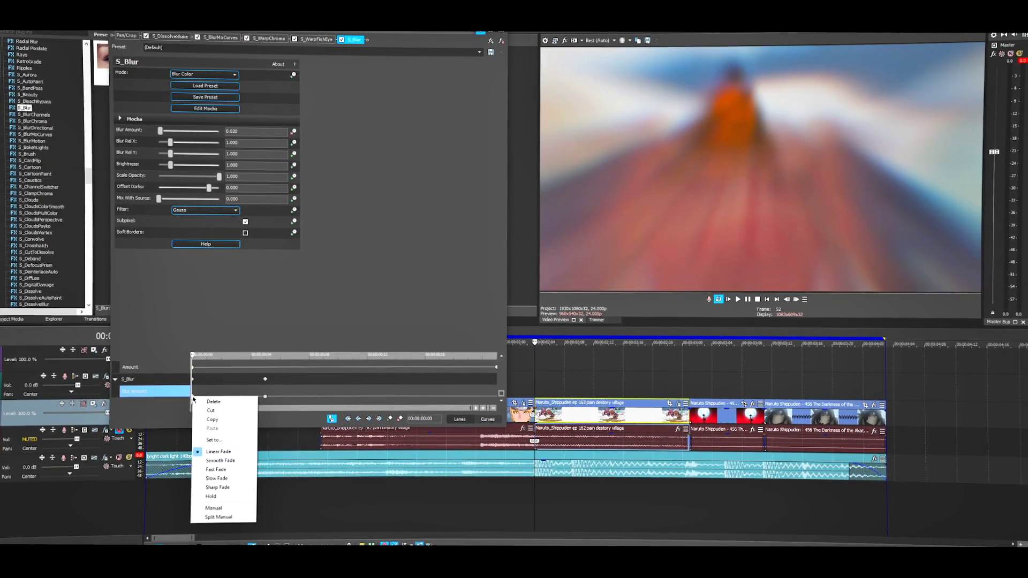
pyautogui.click(229, 475)
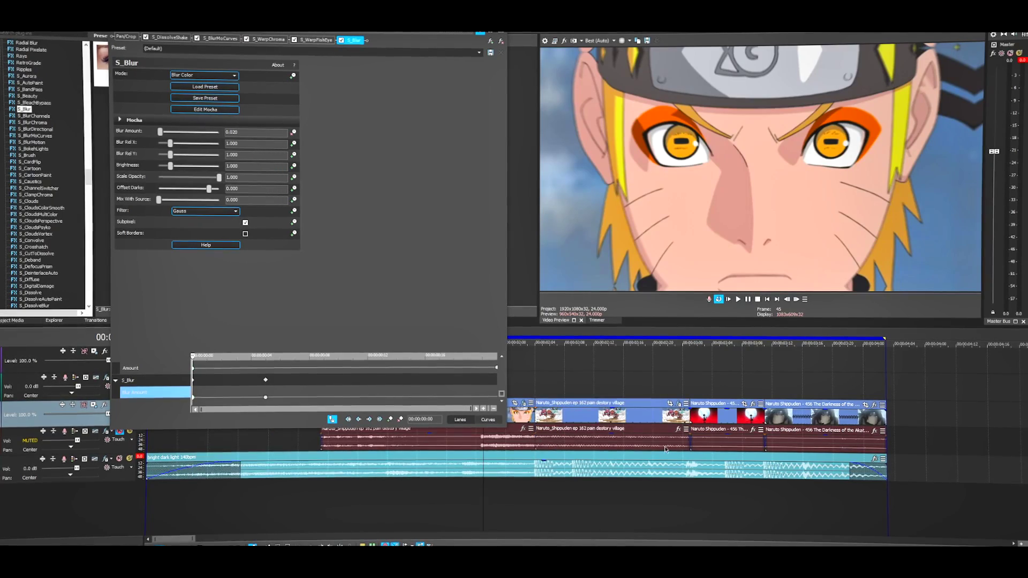
pyautogui.click(248, 501)
pyautogui.scroll(3, 248, 501)
pyautogui.press('space')
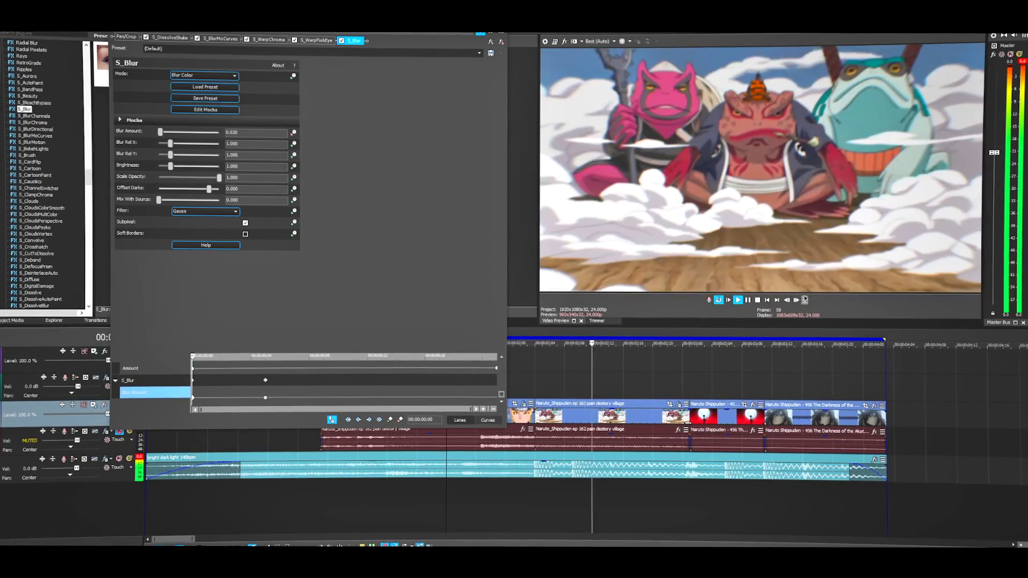
pyautogui.click(738, 299)
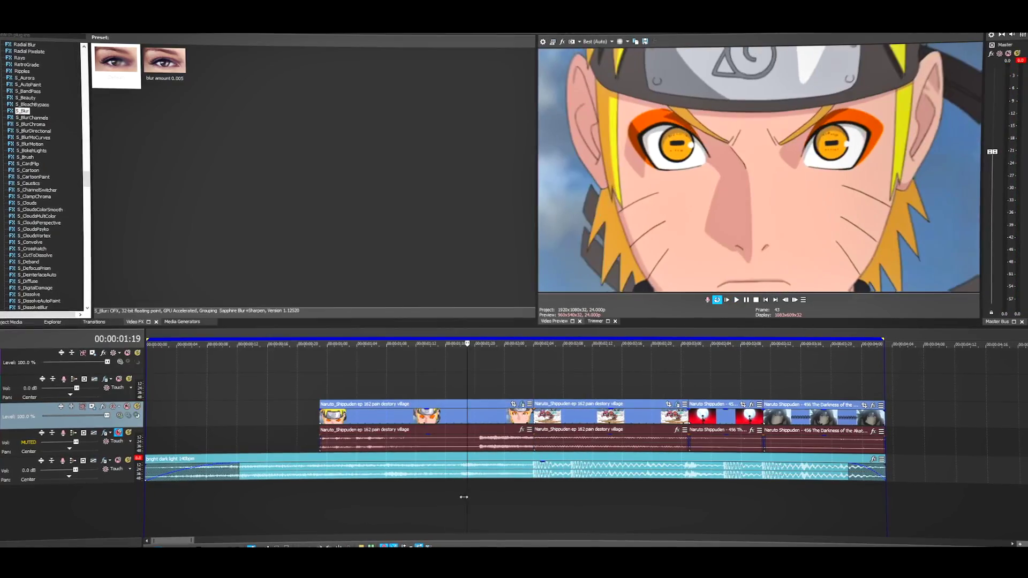
# Step: Apply the norm preset of S_BlurMoCurves to the third clip and keyframe Z Dist from 1.05 at its start to 1.000 at 00:00:00:04
pyautogui.moveTo(464, 495); pyautogui.dragTo(723, 472)
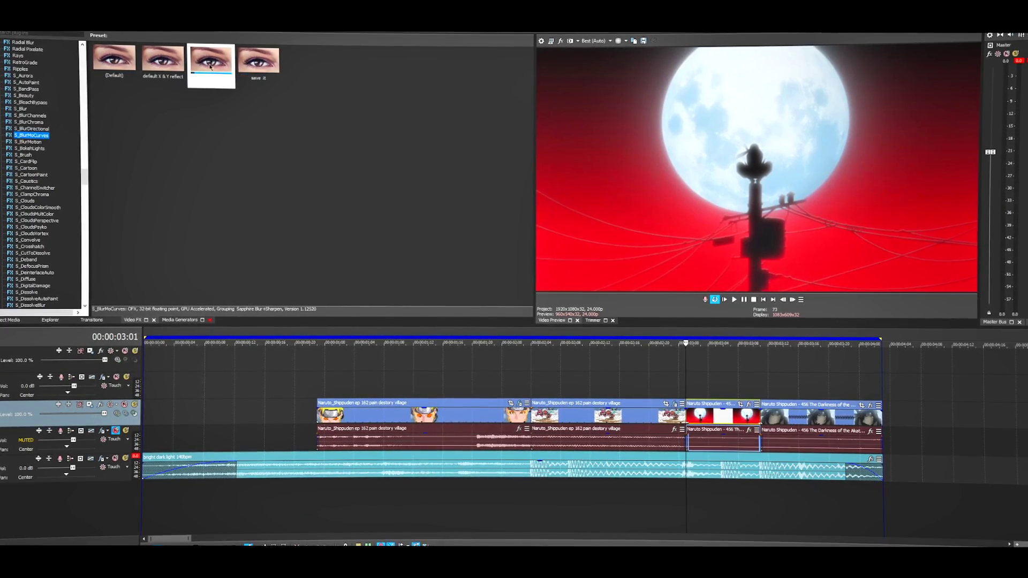
pyautogui.doubleClick(202, 60)
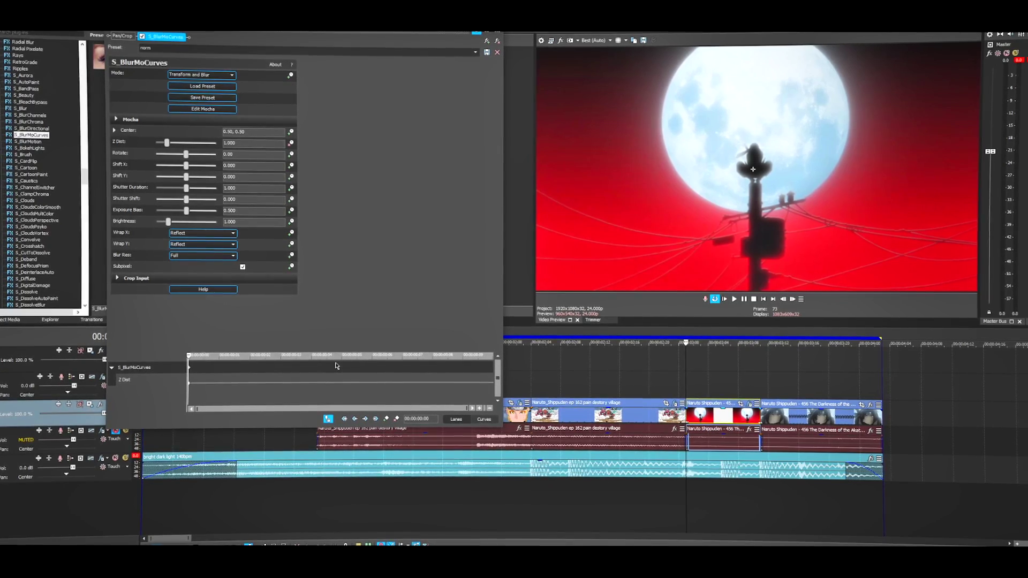
pyautogui.click(150, 379)
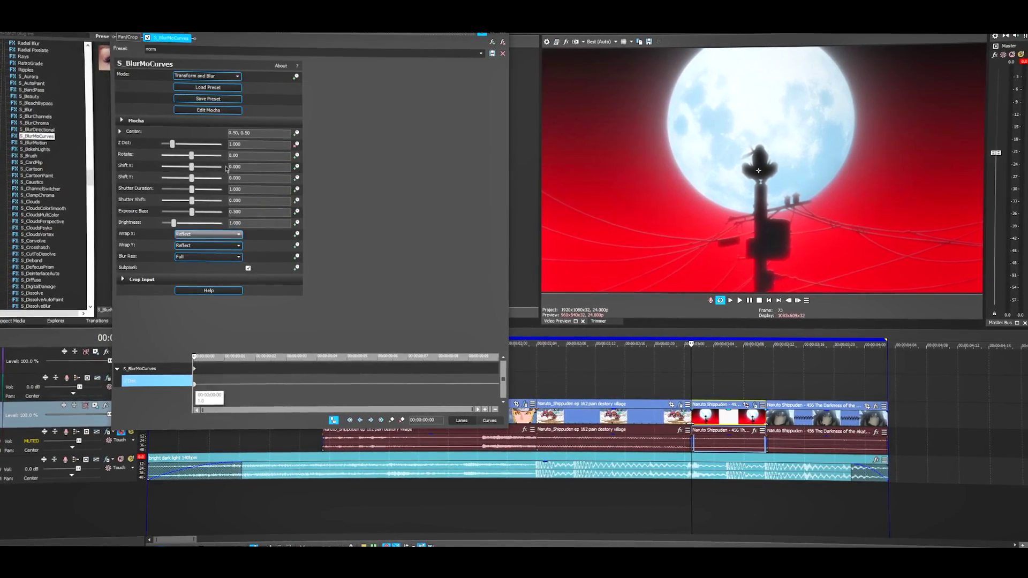
pyautogui.doubleClick(239, 144)
pyautogui.write('1.05')
pyautogui.press('Return')
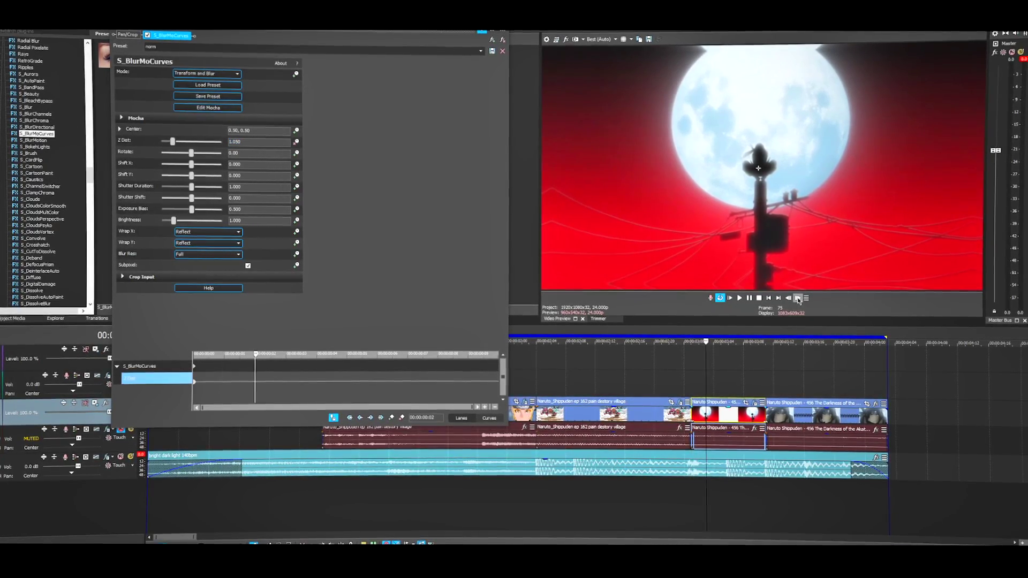
pyautogui.press('space')
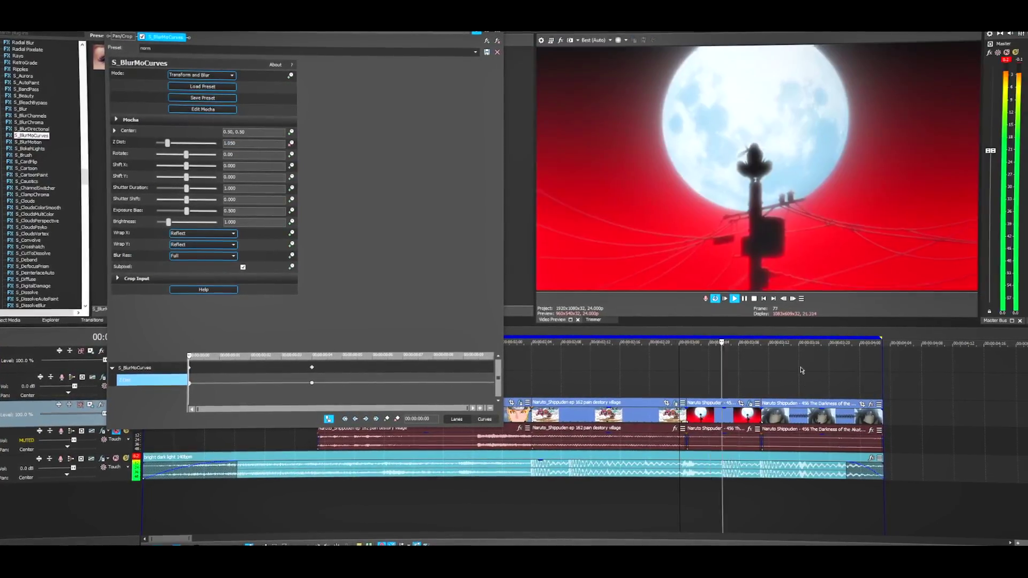
pyautogui.press('space')
pyautogui.press('space')
pyautogui.press('Return')
# Step: Keyframe the third clip's Z Dist at 0.9 at 00:00:00:07
pyautogui.click(791, 298)
pyautogui.click(793, 301)
pyautogui.click(793, 300)
pyautogui.moveTo(237, 145); pyautogui.dragTo(131, 149)
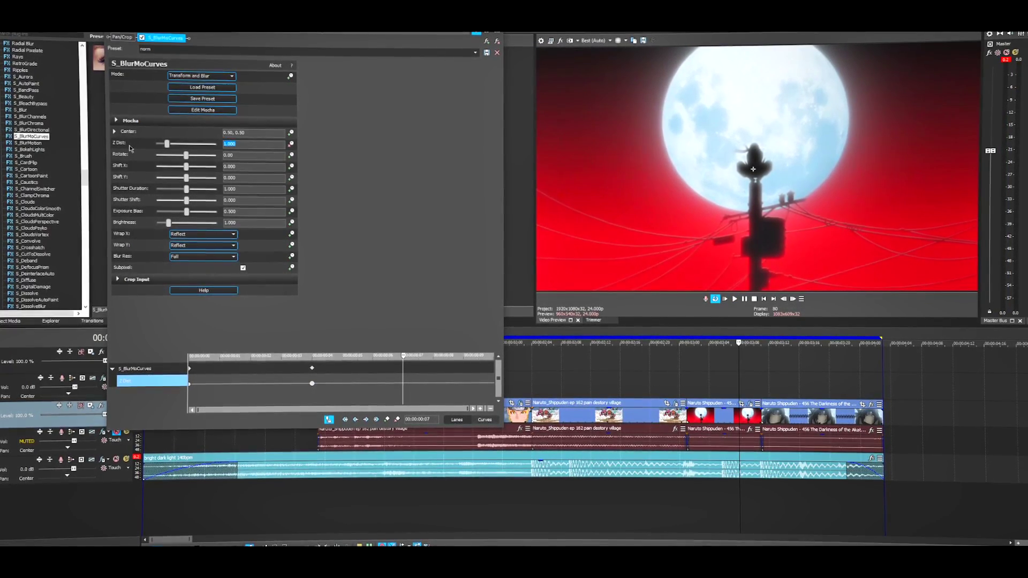
pyautogui.write('0.9')
pyautogui.press('Return')
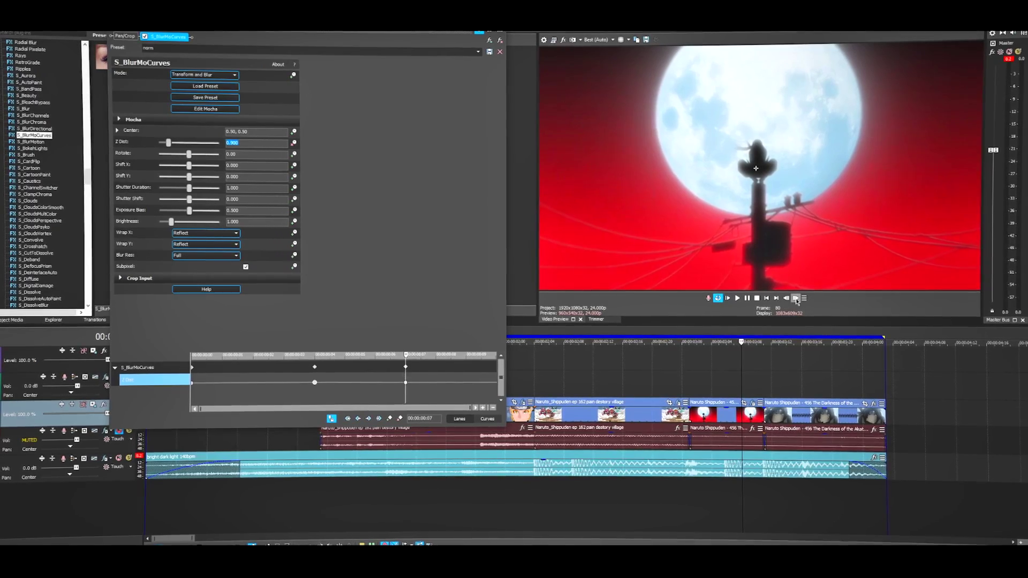
# Step: Keyframe the third clip's Z Dist at 0.200 at 00:00:00:09 and move that keyframe to the clip's end
pyautogui.click(794, 300)
pyautogui.click(793, 300)
pyautogui.moveTo(243, 145); pyautogui.dragTo(160, 146)
pyautogui.write('0.4')
pyautogui.press('Return')
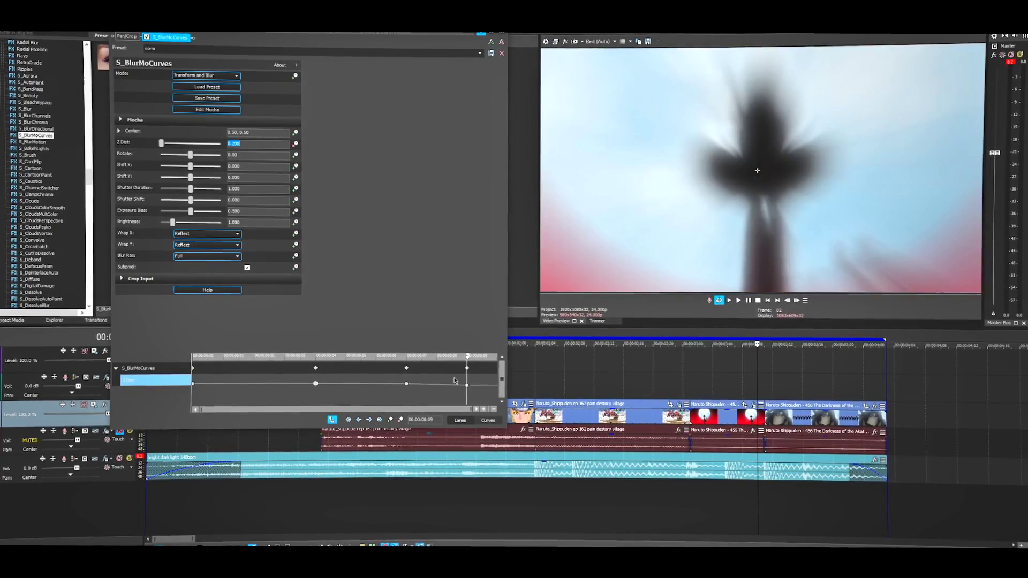
pyautogui.moveTo(466, 368); pyautogui.dragTo(497, 368)
# Step: Change the fade types of the third clip's Z Dist keyframes at 00:00:00:07 and at its start, and play back the clip
pyautogui.rightClick(406, 384)
pyautogui.click(434, 463)
pyautogui.rightClick(190, 385)
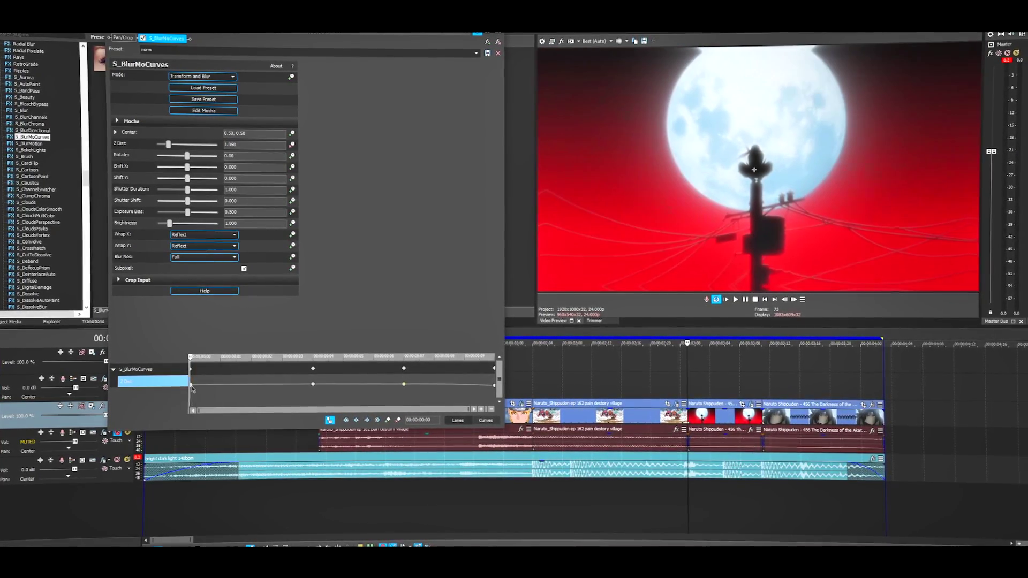
pyautogui.click(216, 461)
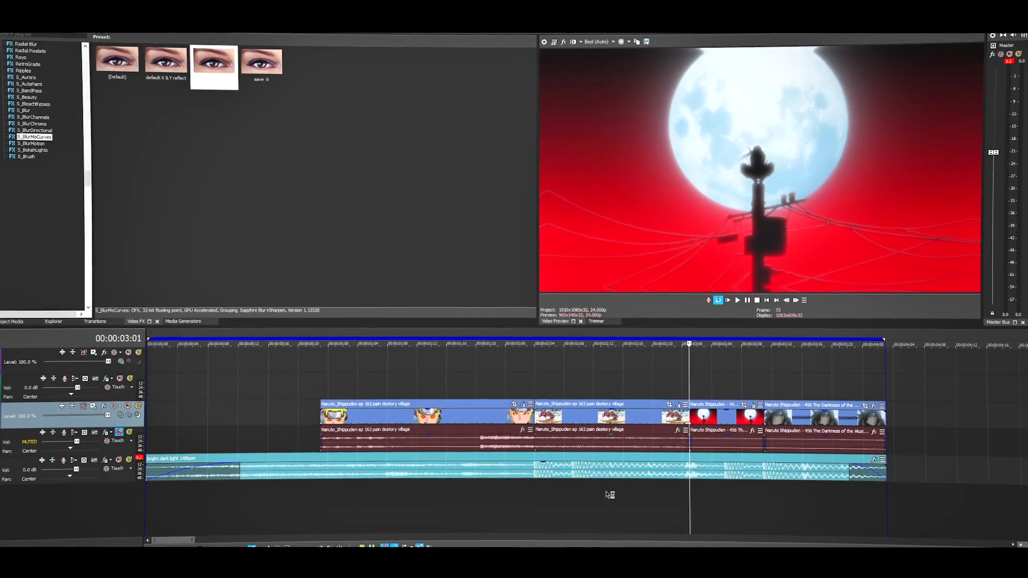
pyautogui.press('space')
pyautogui.click(679, 486)
pyautogui.click(734, 488)
pyautogui.press('space')
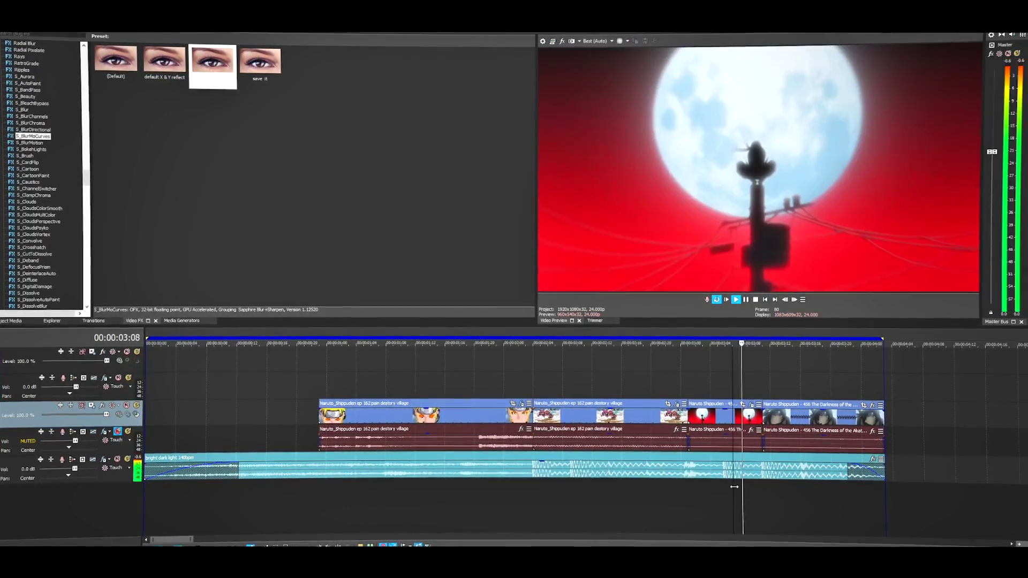
# Step: Set the Z Dist keyframe at the third clip's end to 0.100 and play back the transition into the fourth clip
pyautogui.click(752, 405)
pyautogui.click(493, 387)
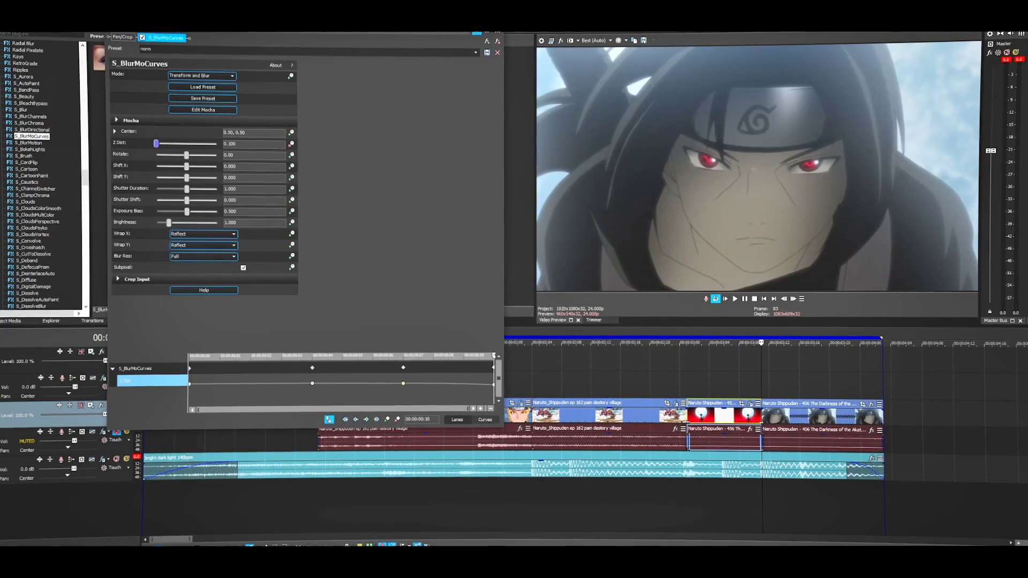
pyautogui.click(497, 32)
pyautogui.click(702, 499)
pyautogui.press('space')
pyautogui.press('space')
pyautogui.press('space')
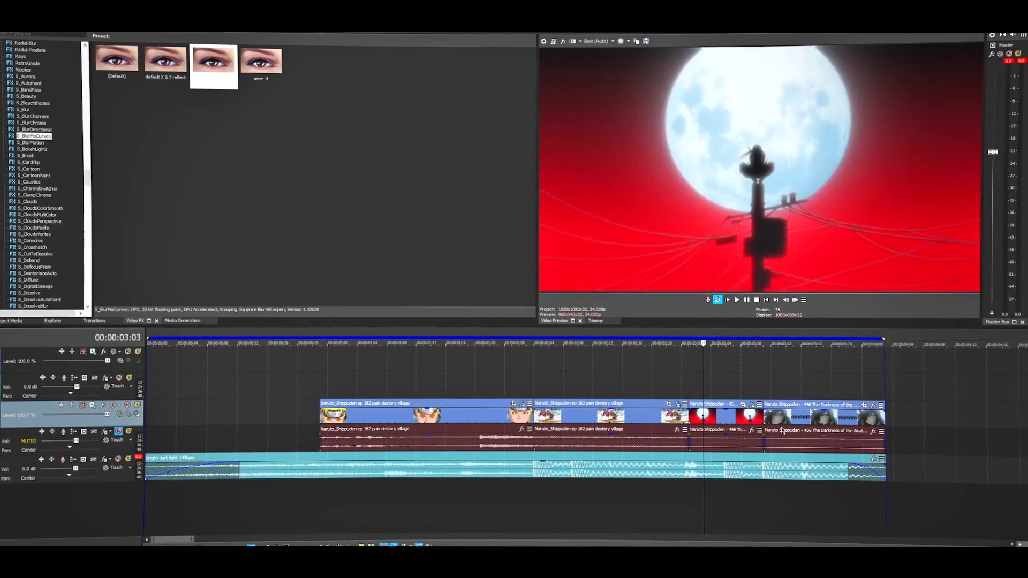
pyautogui.press('space')
pyautogui.press('space')
pyautogui.click(748, 300)
# Step: Apply the norm preset of S_BlurMoCurves to the fourth clip and keyframe its Z Dist at 1.3 at the clip's start
pyautogui.click(744, 417)
pyautogui.hscroll(3, 787, 438)
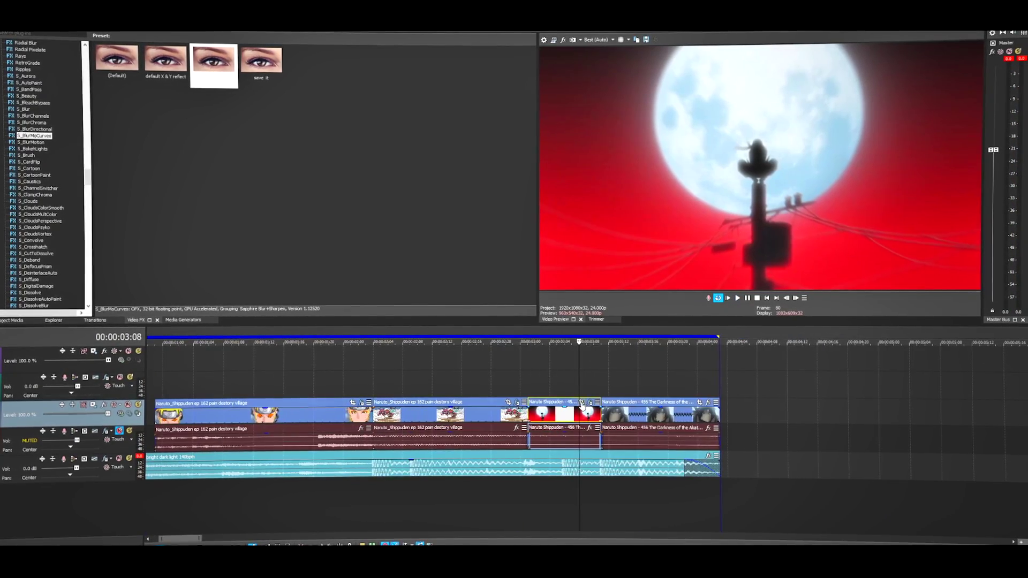
pyautogui.moveTo(213, 60); pyautogui.dragTo(608, 419)
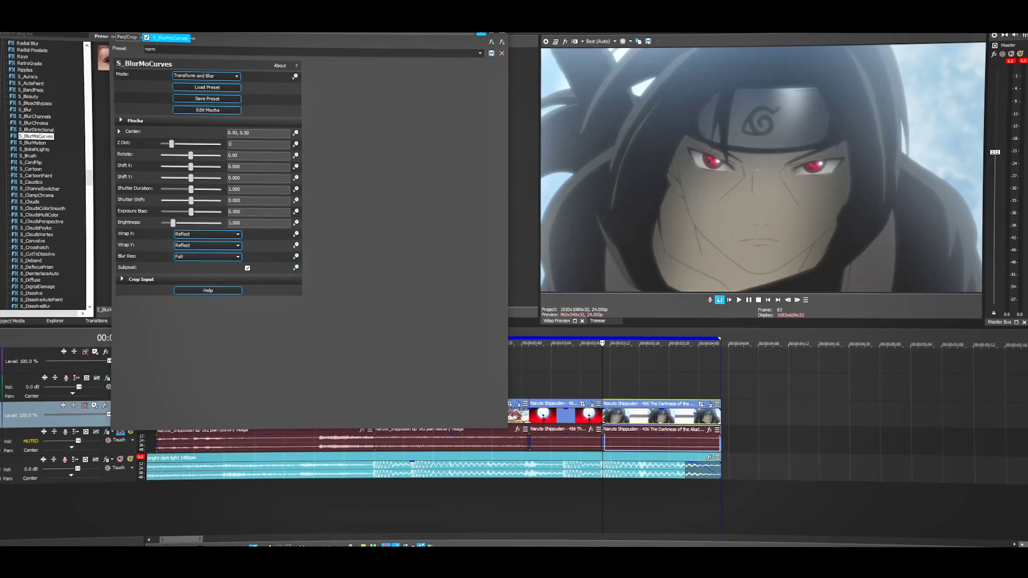
pyautogui.write('1')
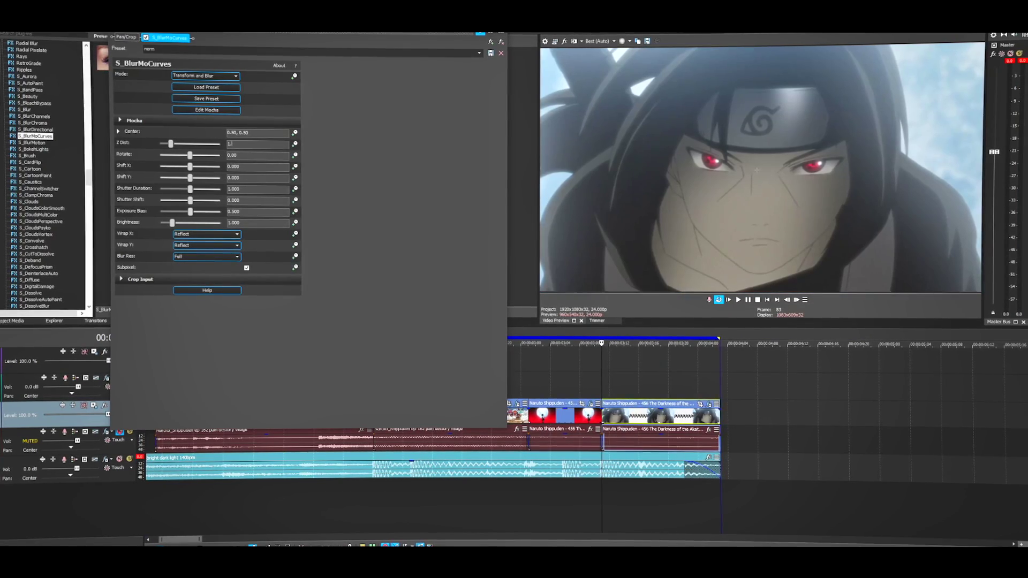
pyautogui.write('.3')
pyautogui.press('Return')
pyautogui.click(293, 144)
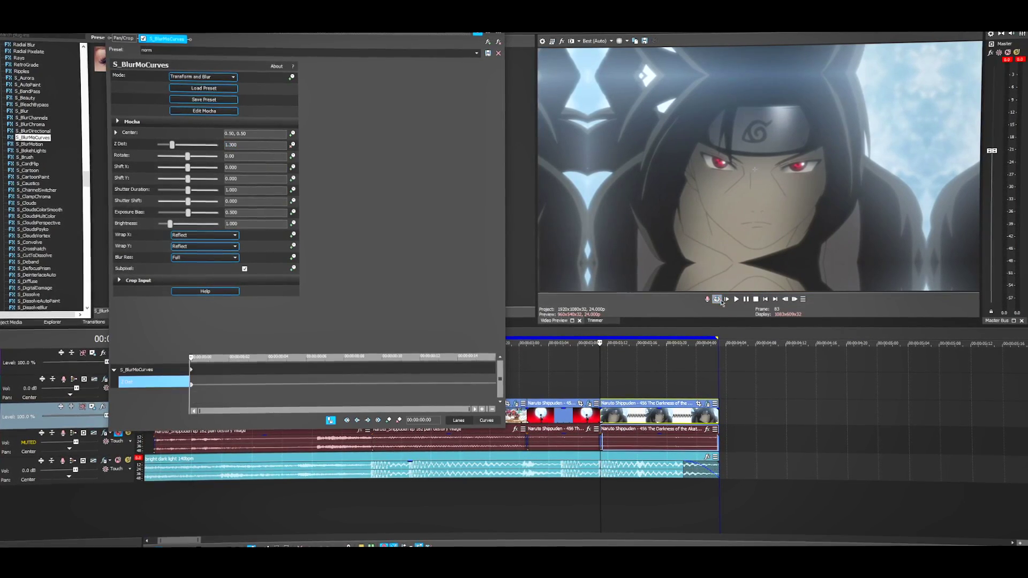
# Step: Keyframe the fourth clip's Z Dist at 1.05 at 00:00:00:02
pyautogui.click(794, 299)
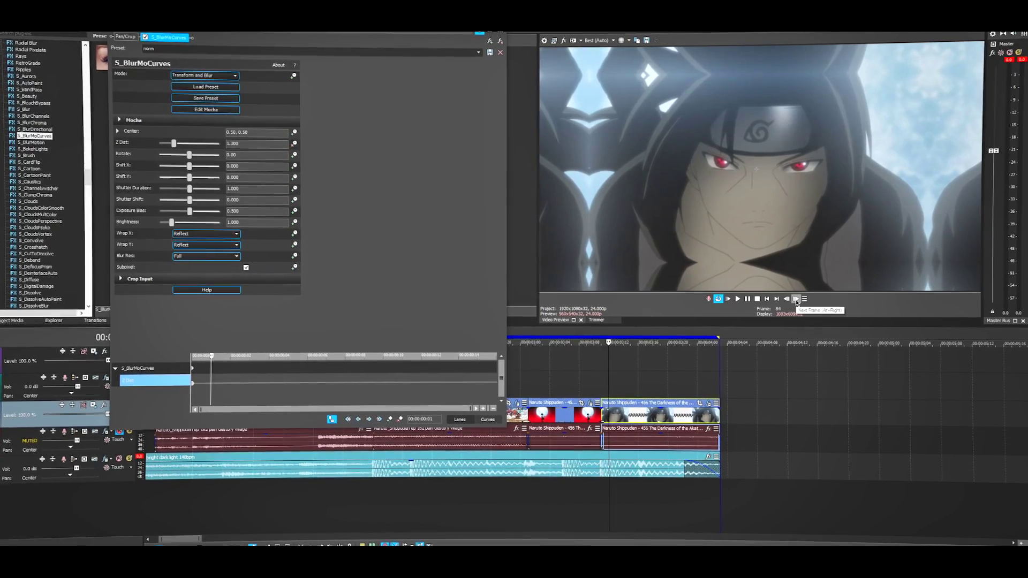
pyautogui.click(794, 299)
pyautogui.moveTo(242, 145); pyautogui.dragTo(211, 148)
pyautogui.write('1.05')
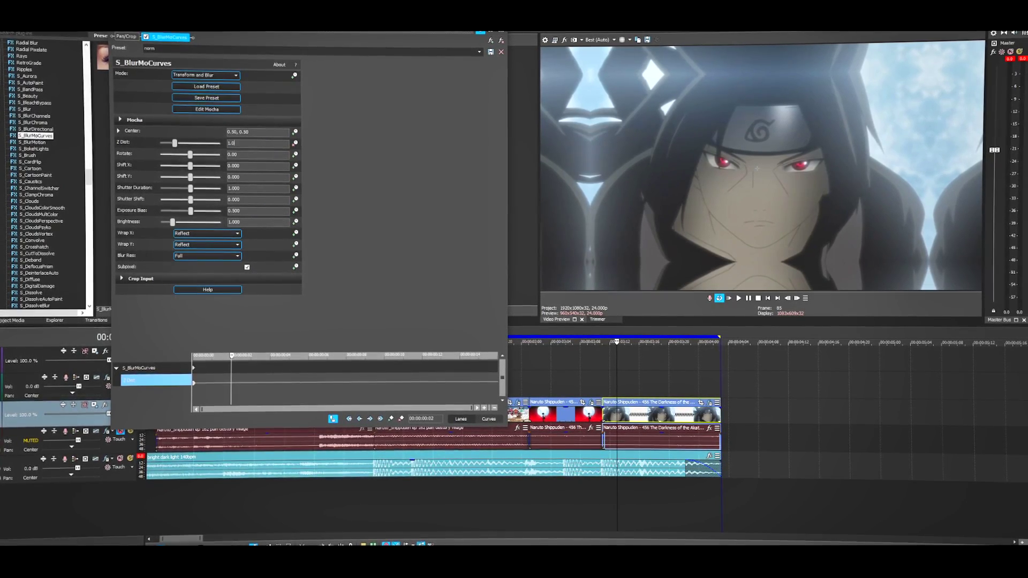
pyautogui.press('Return')
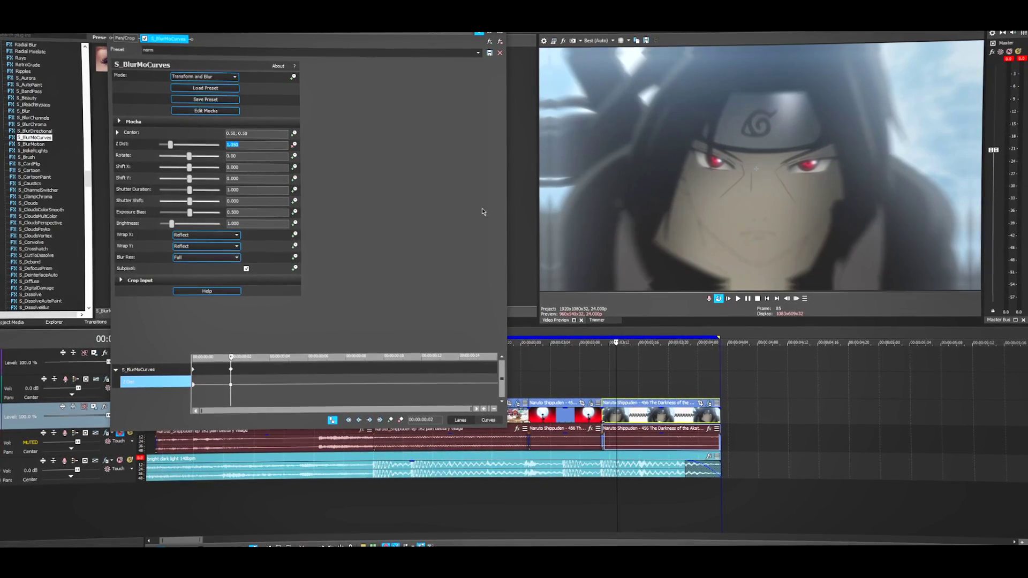
# Step: Keyframe the fourth clip's Z Dist at 1 at 00:00:00:07 and add a further keyframe at the clip's end
pyautogui.click(796, 298)
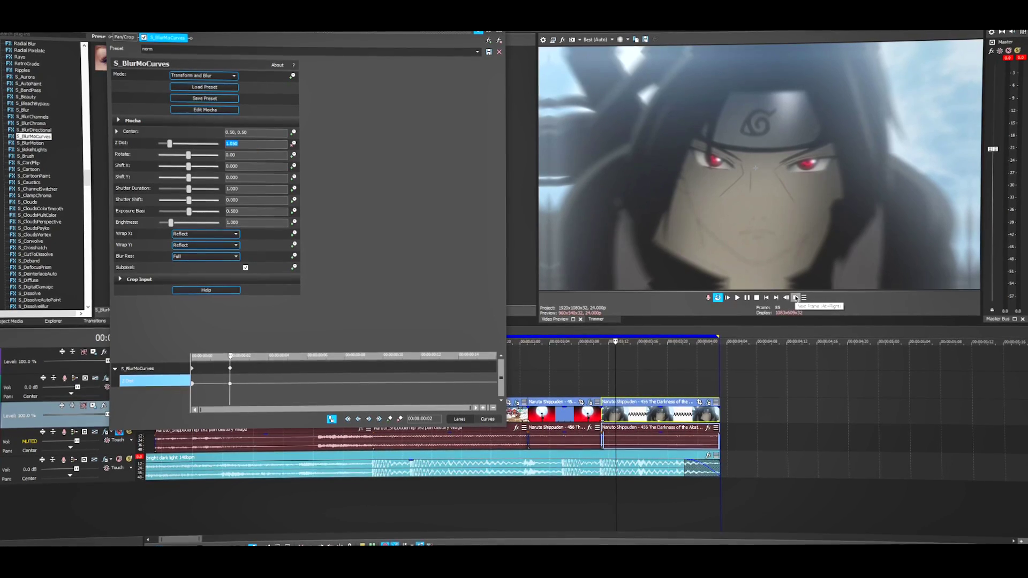
pyautogui.click(795, 298)
pyautogui.click(795, 298)
pyautogui.click(796, 298)
pyautogui.click(795, 298)
pyautogui.click(251, 142)
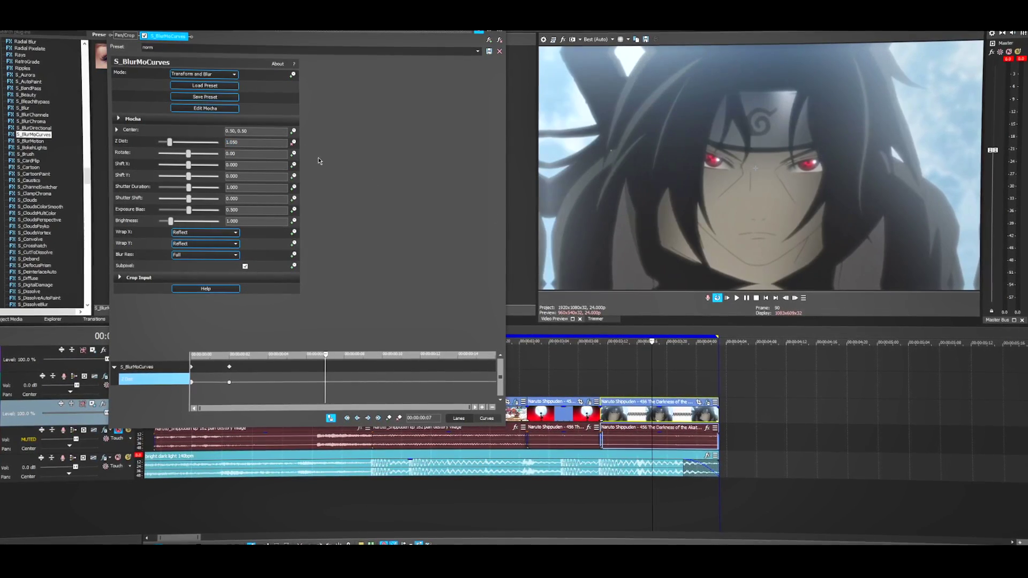
pyautogui.write('1')
pyautogui.press('Return')
pyautogui.click(455, 368)
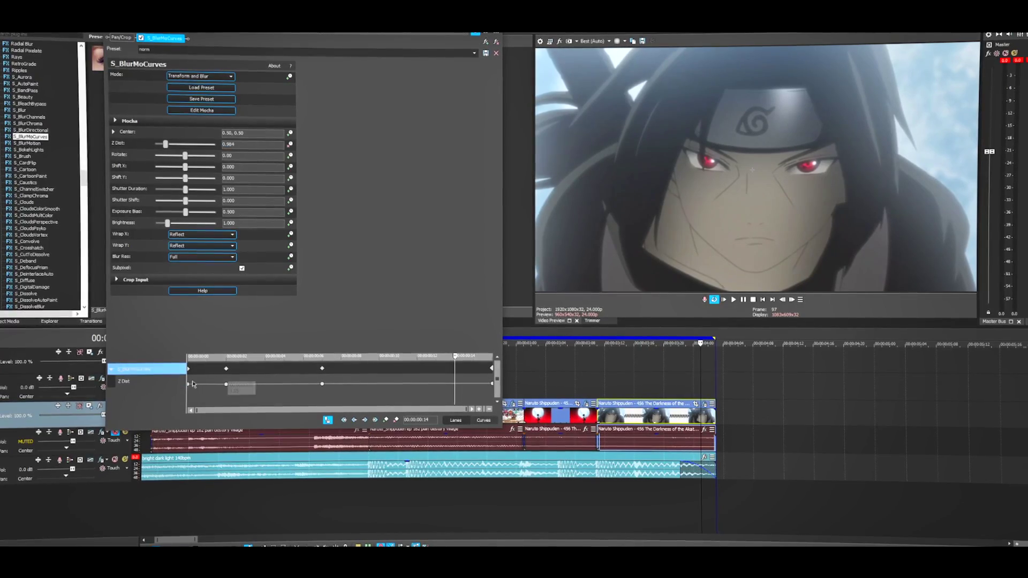
# Step: Set the fourth clip's first Z Dist keyframe to Fast Fade and play back the transition from the third clip
pyautogui.rightClick(188, 385)
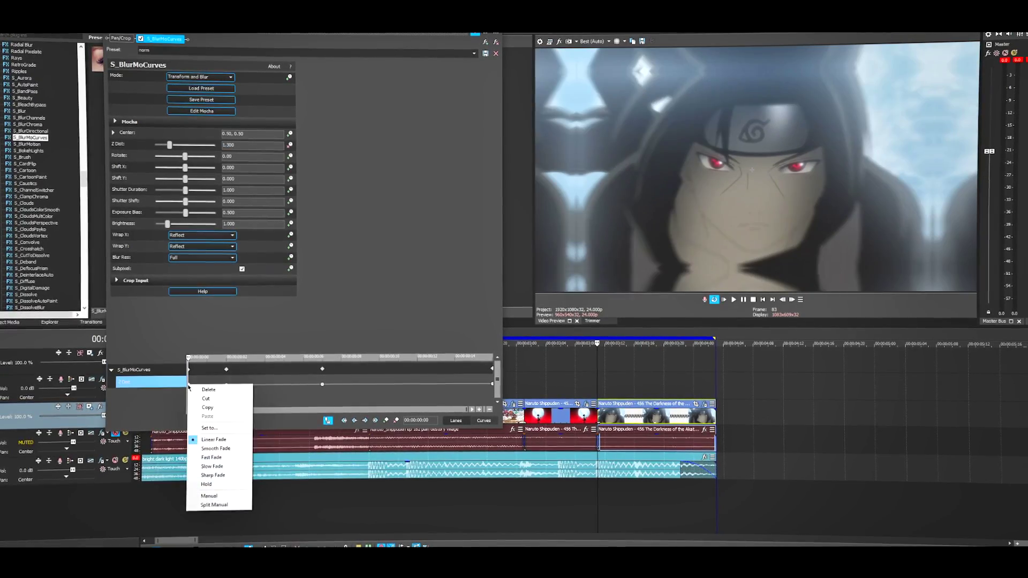
pyautogui.click(218, 458)
pyautogui.press('space')
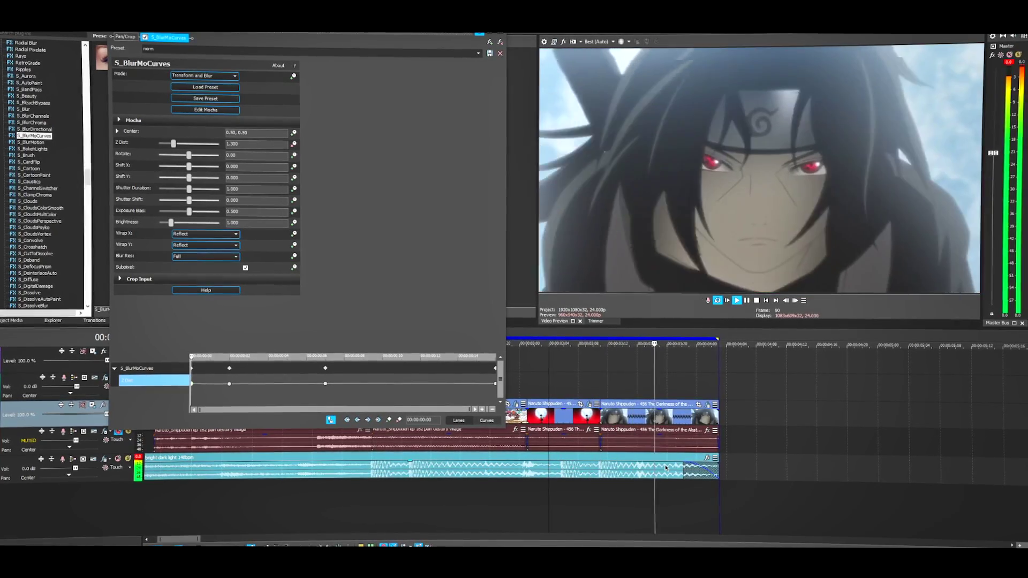
pyautogui.click(229, 383)
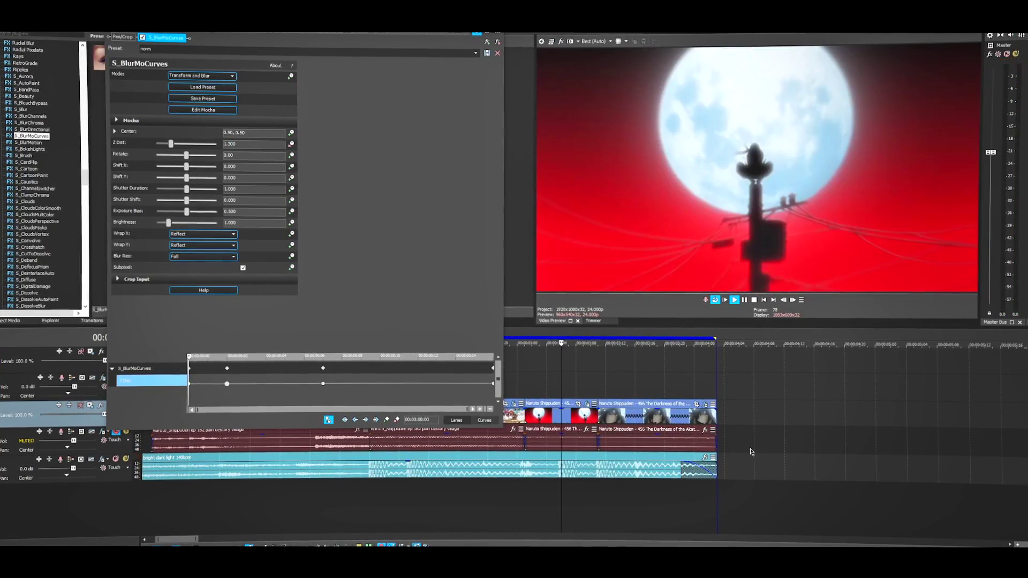
pyautogui.press('space')
pyautogui.press('space')
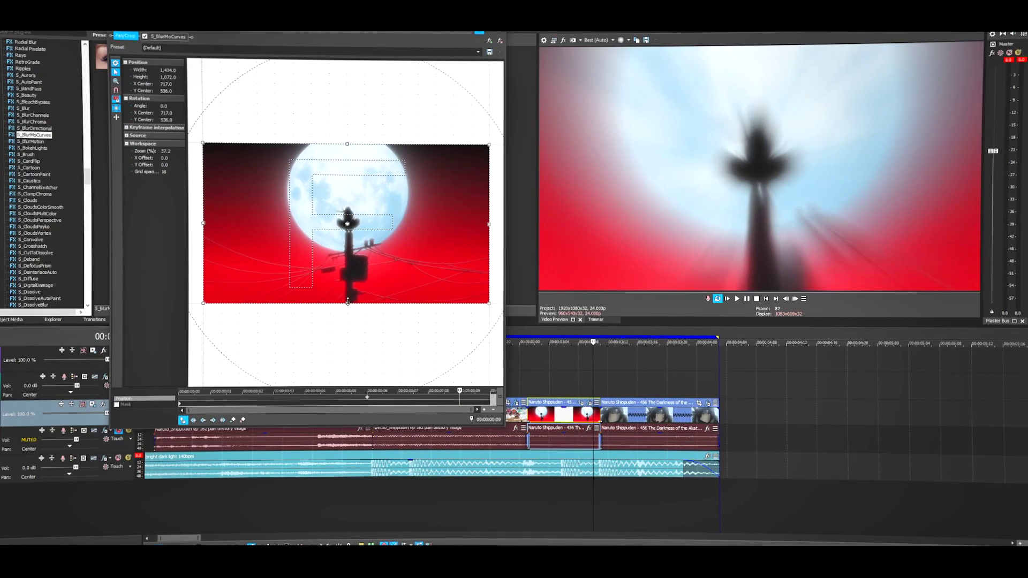
# Step: Tighten the third clip's Pan/Crop frame to about 571.6 by 427.3 around the figure on the pole, with its keyframe at the clip's end
pyautogui.moveTo(347, 302); pyautogui.dragTo(347, 269)
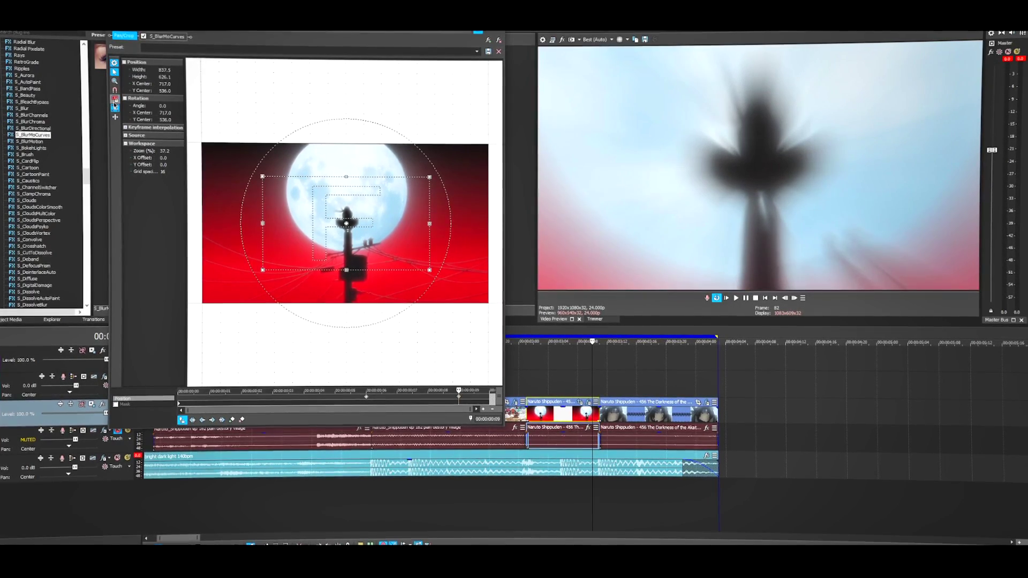
pyautogui.moveTo(348, 273); pyautogui.dragTo(349, 247)
pyautogui.rightClick(367, 274)
pyautogui.click(401, 277)
pyautogui.moveTo(347, 305); pyautogui.dragTo(357, 216)
pyautogui.scroll(3, 348, 225)
pyautogui.moveTo(461, 399); pyautogui.dragTo(492, 400)
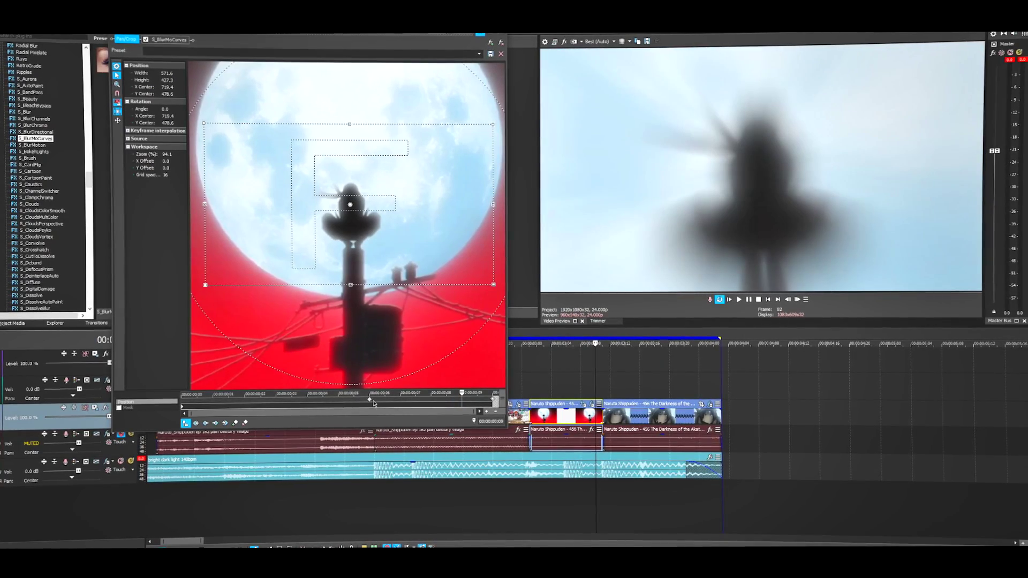
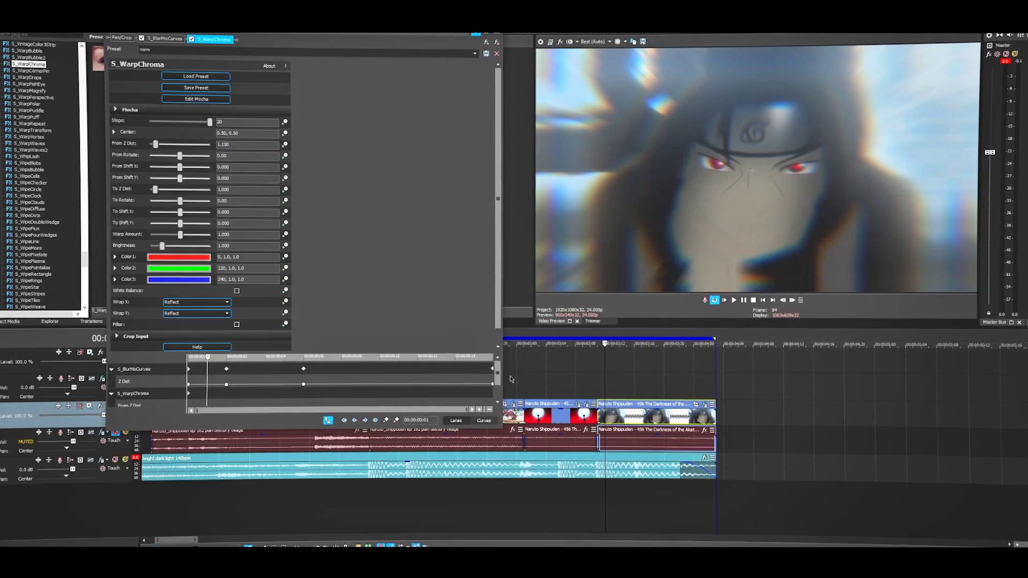
# Step: Keyframe S_WarpChroma's From Z Dist at 1 on the fourth clip and move that keyframe to 00:00:00:07
pyautogui.scroll(-1, 496, 383)
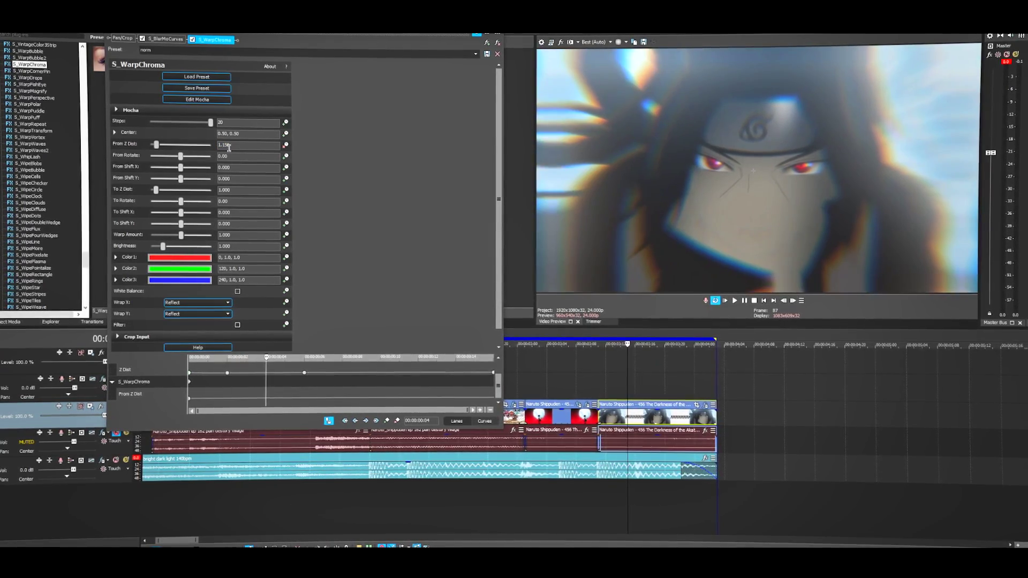
pyautogui.doubleClick(229, 148)
pyautogui.write('1')
pyautogui.press('Return')
pyautogui.moveTo(266, 382); pyautogui.dragTo(322, 384)
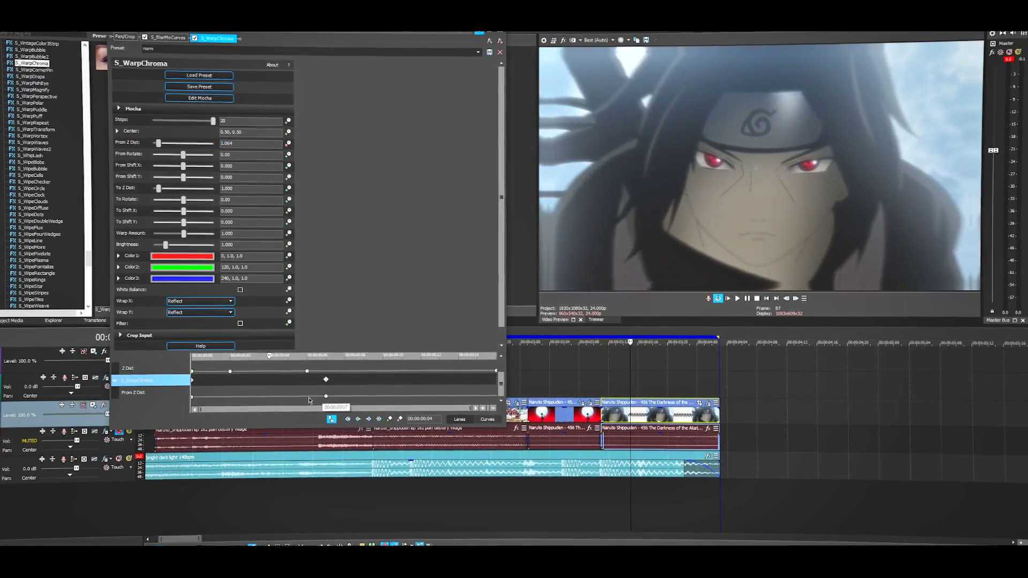
# Step: Set the fourth clip's first From Z Dist keyframe to Fast Fade and play back the edit
pyautogui.rightClick(191, 396)
pyautogui.click(217, 472)
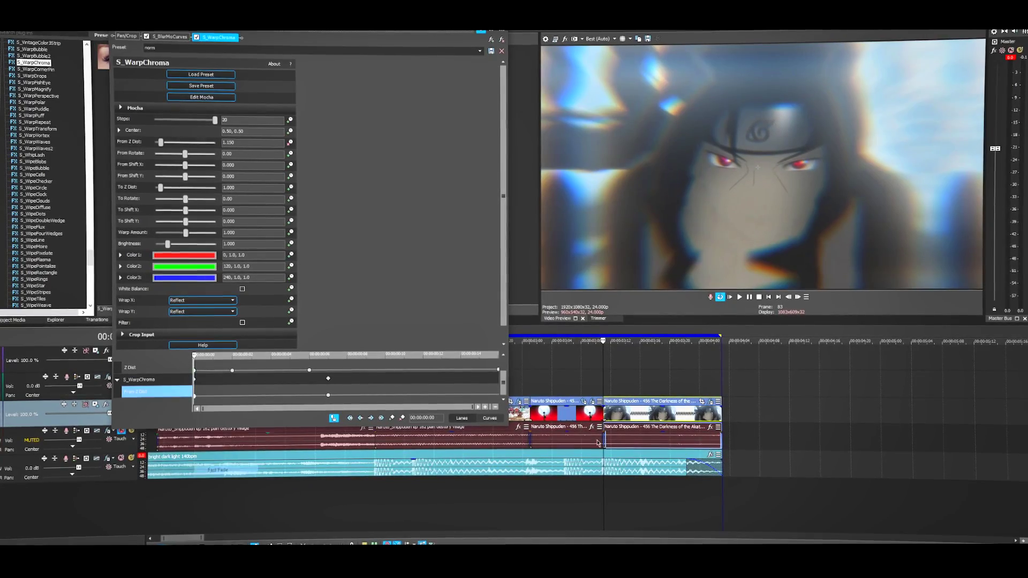
pyautogui.press('space')
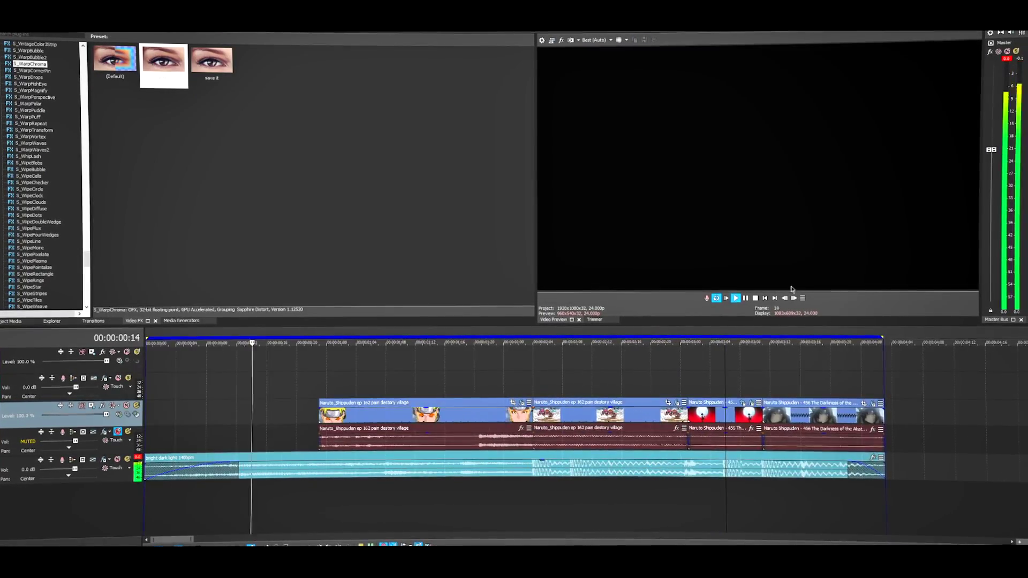
pyautogui.click(753, 300)
pyautogui.press('space')
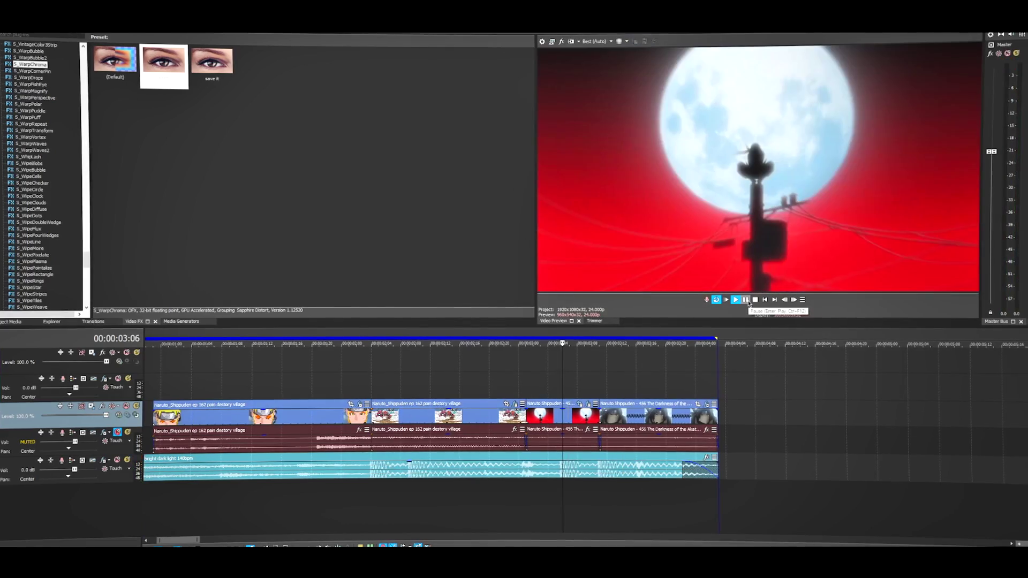
pyautogui.press('space')
pyautogui.click(747, 299)
# Step: Apply the default preset of S_DissolveShake to the fourth clip and move it ahead of S_BlurMoCurves in the effect chain
pyautogui.moveTo(86, 259); pyautogui.dragTo(80, 191)
pyautogui.click(33, 143)
pyautogui.click(165, 60)
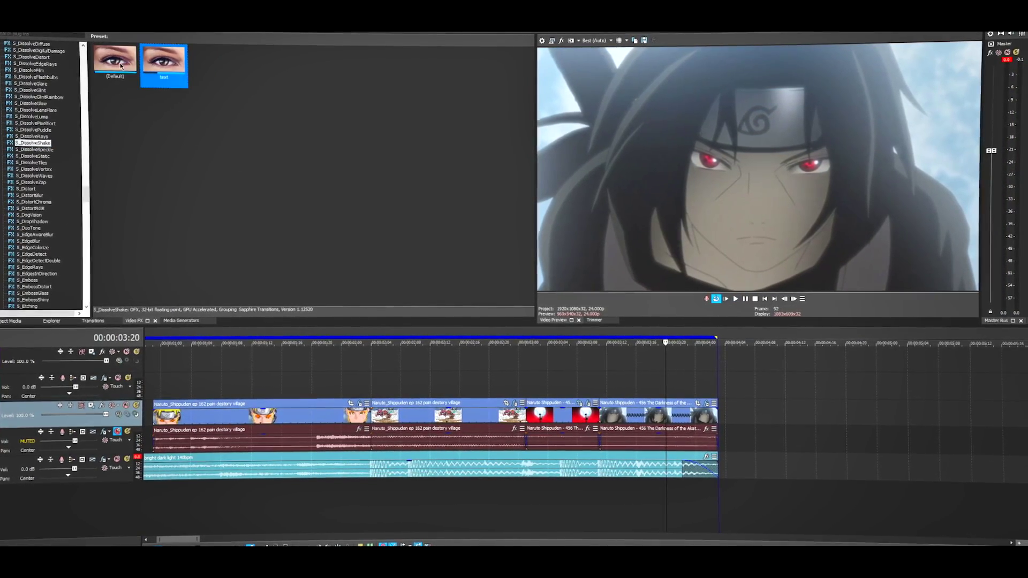
pyautogui.click(116, 60)
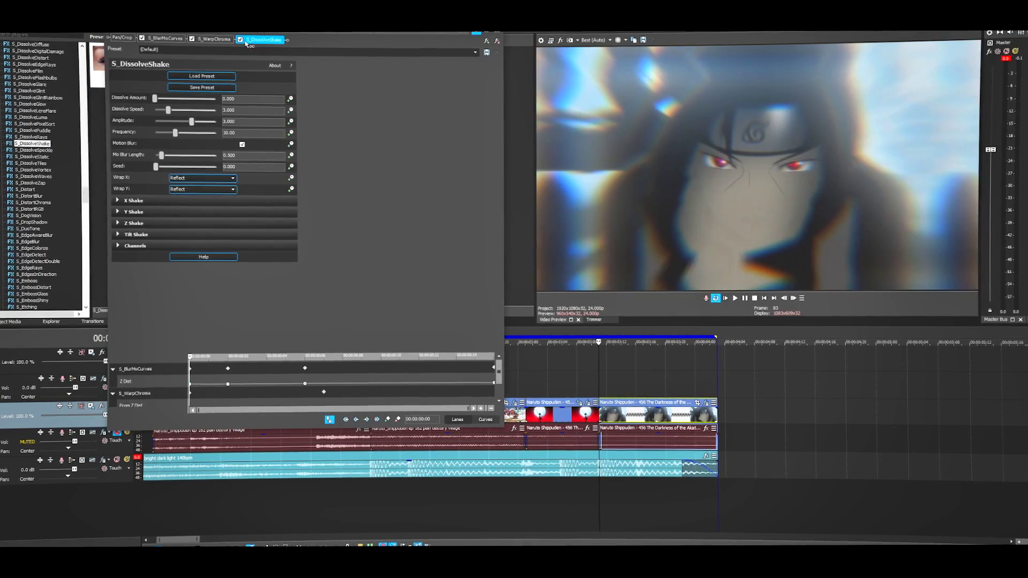
pyautogui.moveTo(247, 40); pyautogui.dragTo(163, 39)
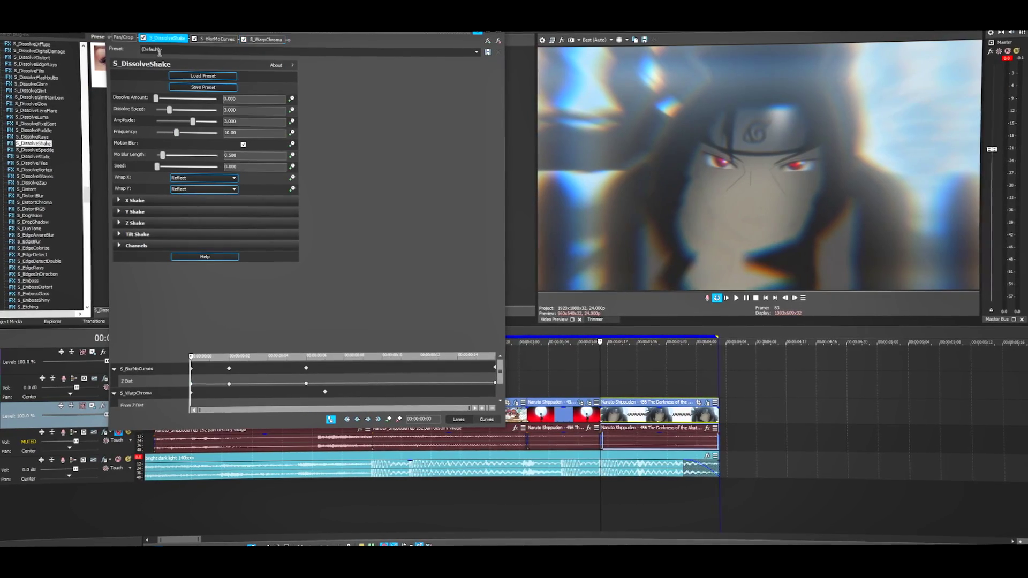
# Step: Set S_DissolveShake's Dissolve Amount to about 0.122, Amplitude to 1.871 and Frequency to 6.41, previewing the shake in playback
pyautogui.moveTo(155, 98); pyautogui.dragTo(179, 121)
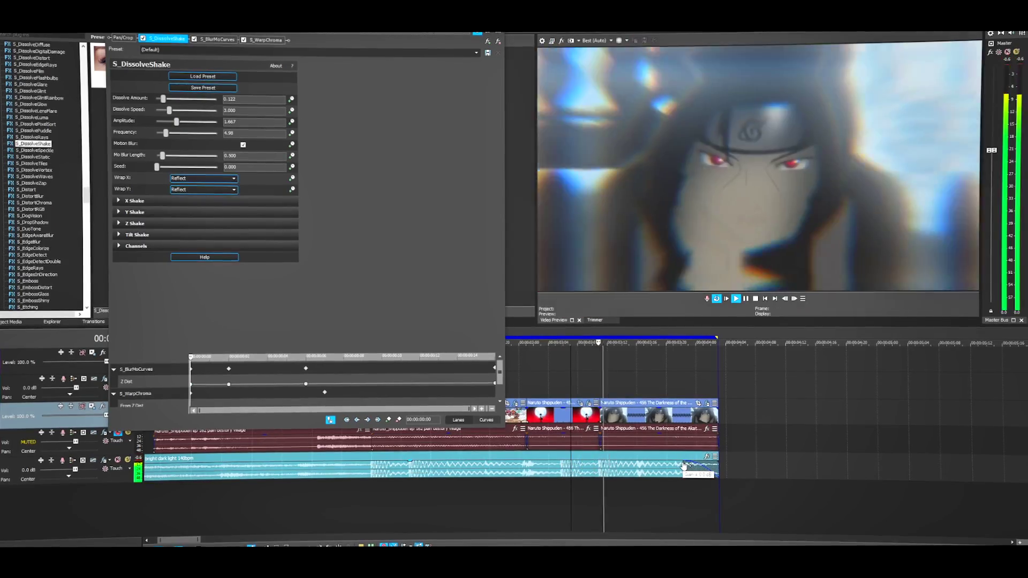
pyautogui.press('space')
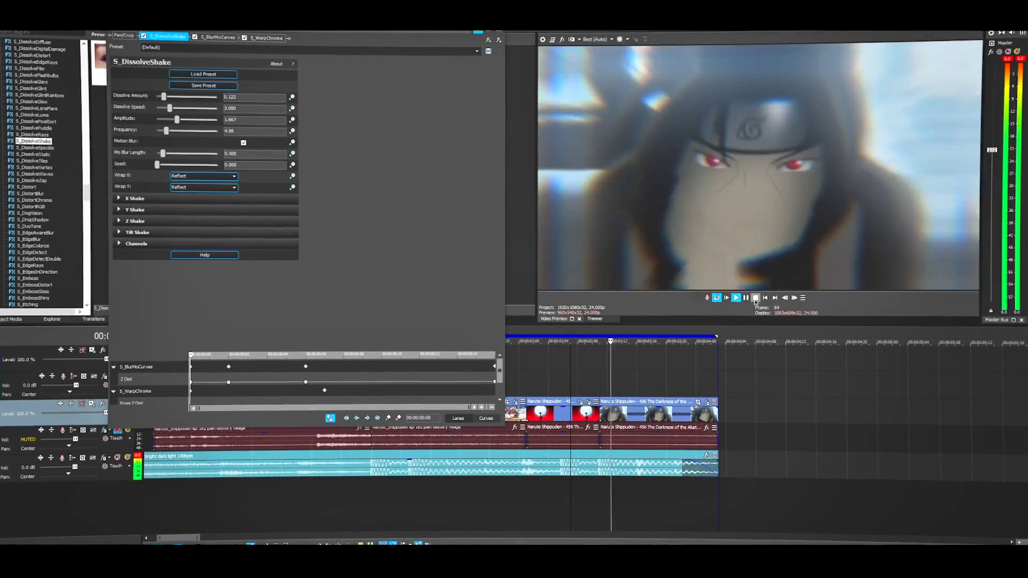
pyautogui.press('space')
pyautogui.moveTo(166, 131); pyautogui.dragTo(180, 120)
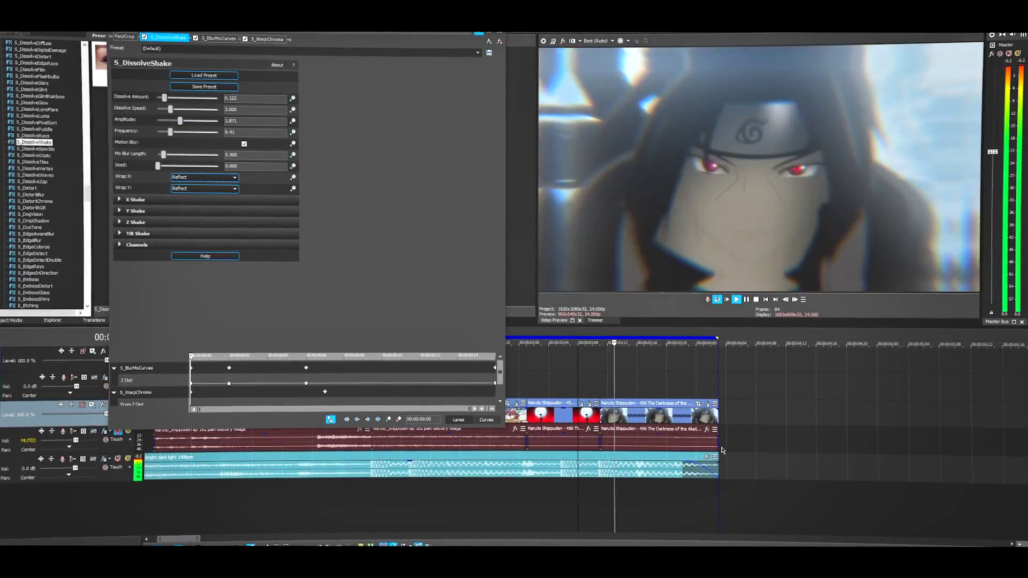
pyautogui.click(751, 299)
# Step: Set the Dissolve Amount to 0.150 and animate it from a keyframe at the fourth clip's start
pyautogui.moveTo(239, 98); pyautogui.dragTo(233, 111)
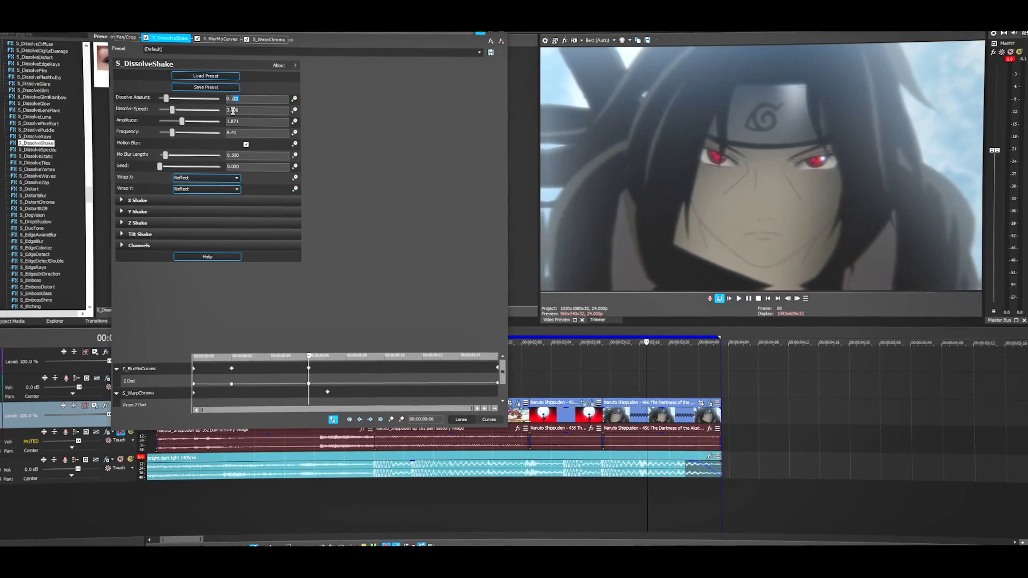
pyautogui.write('15')
pyautogui.press('Return')
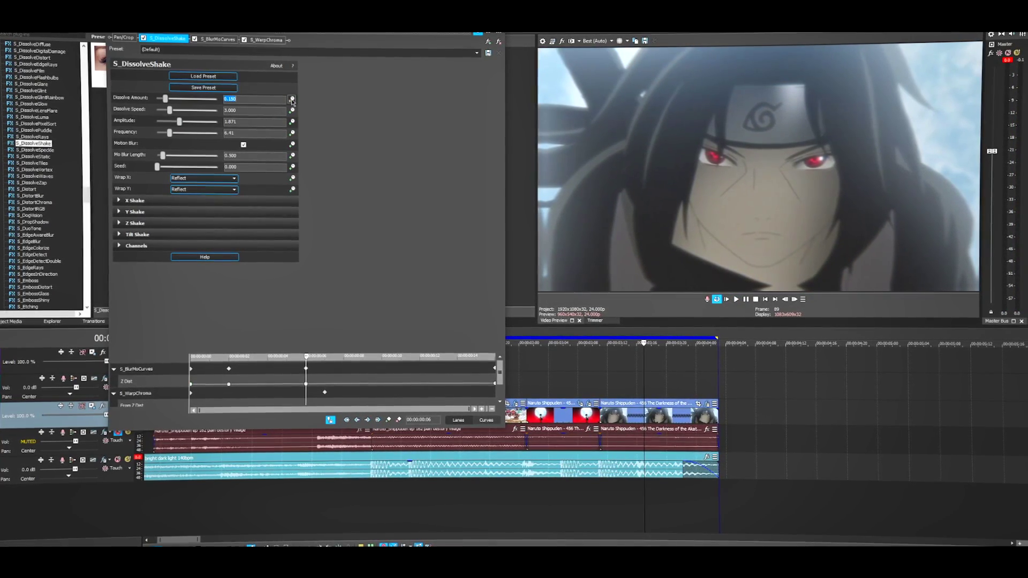
pyautogui.moveTo(499, 368); pyautogui.dragTo(499, 390)
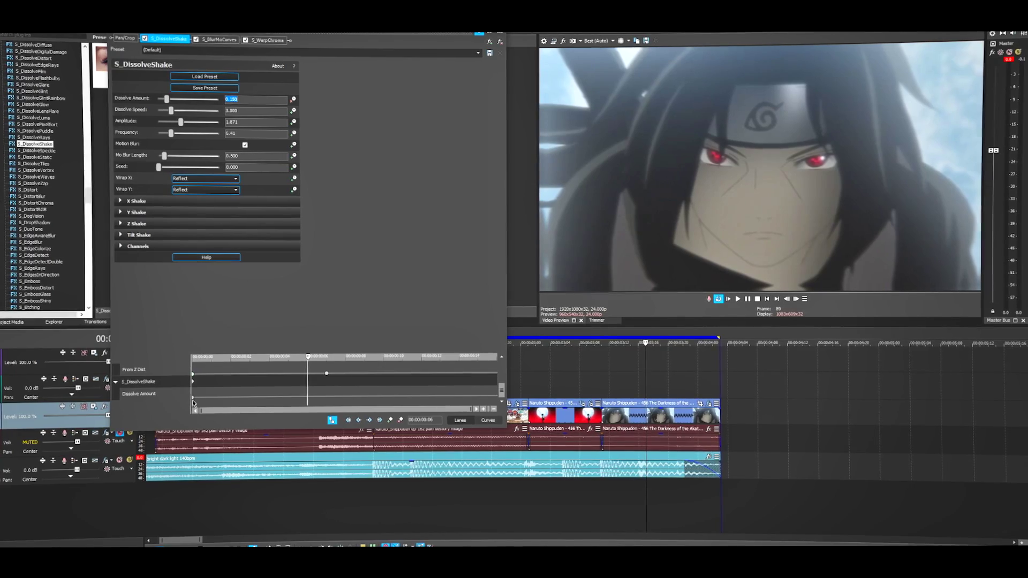
pyautogui.click(191, 398)
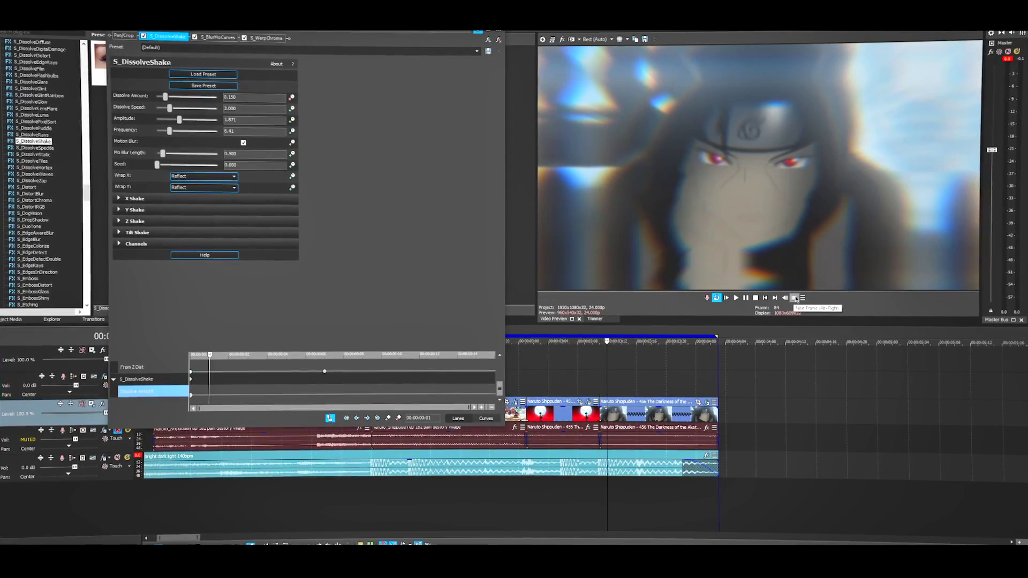
# Step: Keyframe the fourth clip's Dissolve Amount at 0.120 at 00:00:00:03
pyautogui.hotkey('alt', 'Right')
pyautogui.hotkey('alt', 'Right')
pyautogui.hotkey('alt', 'Right')
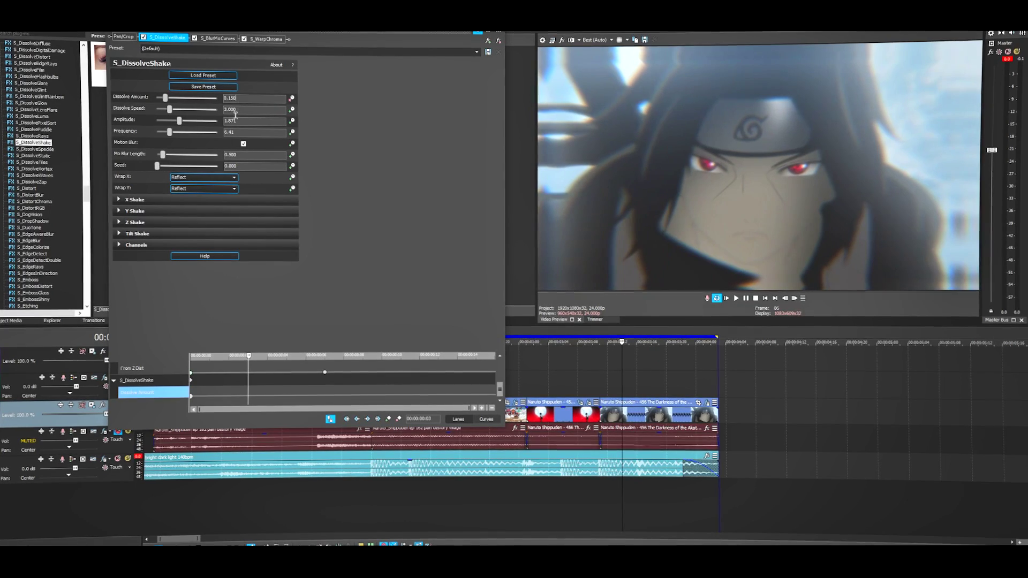
pyautogui.write('120')
pyautogui.press('Return')
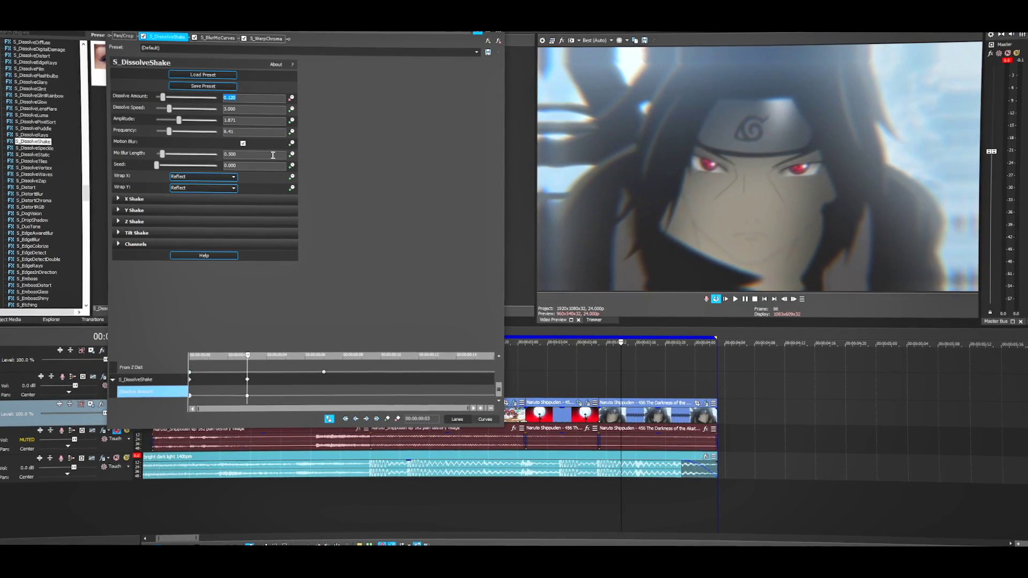
# Step: Add a Dissolve Amount keyframe of 0, move it to the fourth clip's end, and play back the shake
pyautogui.click(419, 395)
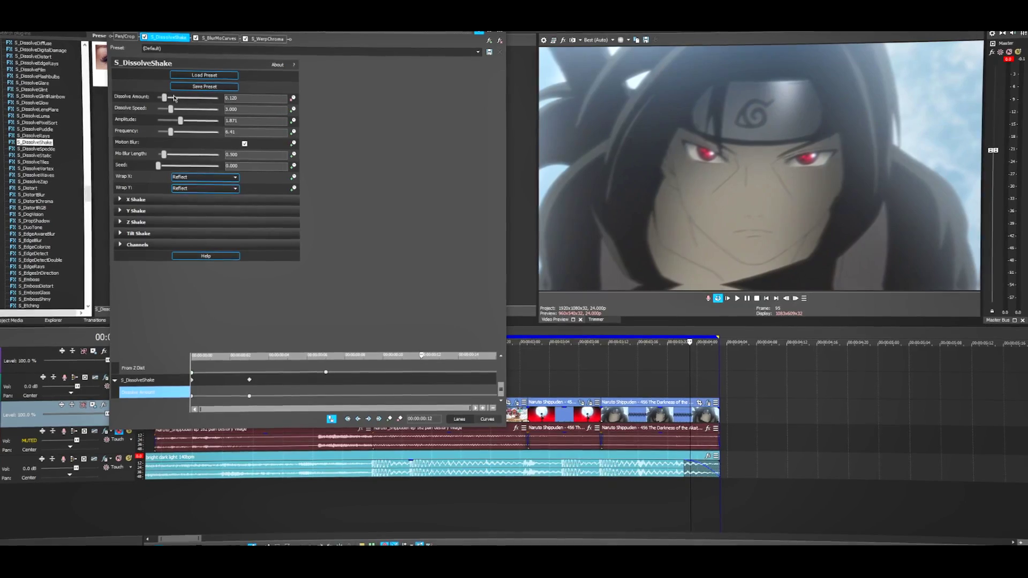
pyautogui.moveTo(164, 97); pyautogui.dragTo(76, 91)
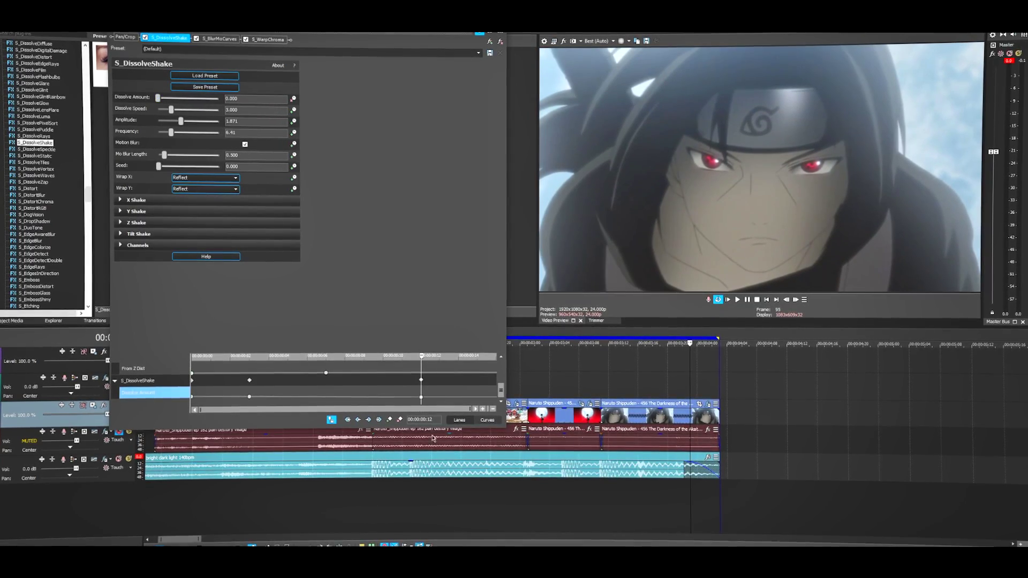
pyautogui.moveTo(421, 379); pyautogui.dragTo(495, 402)
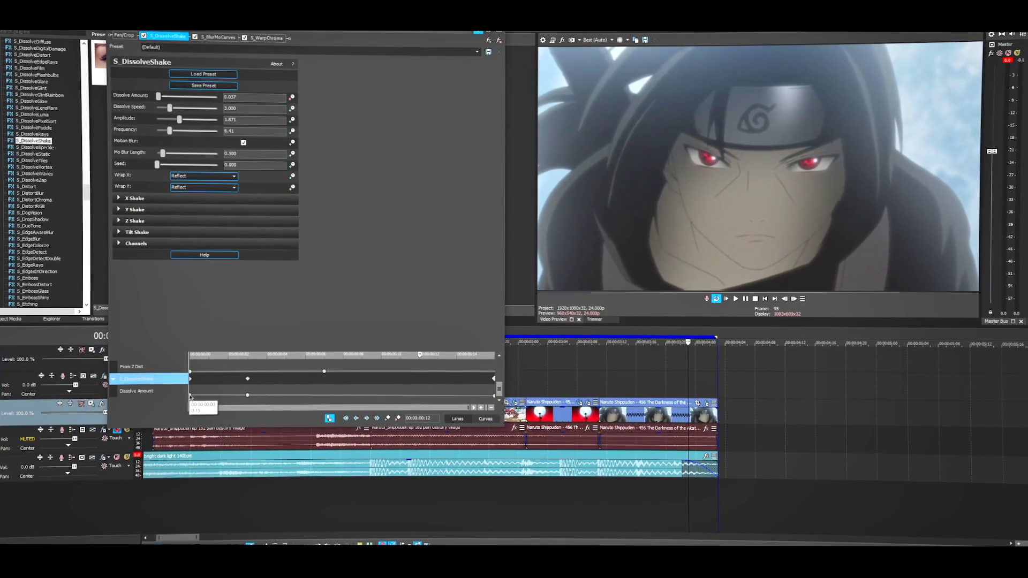
pyautogui.click(191, 397)
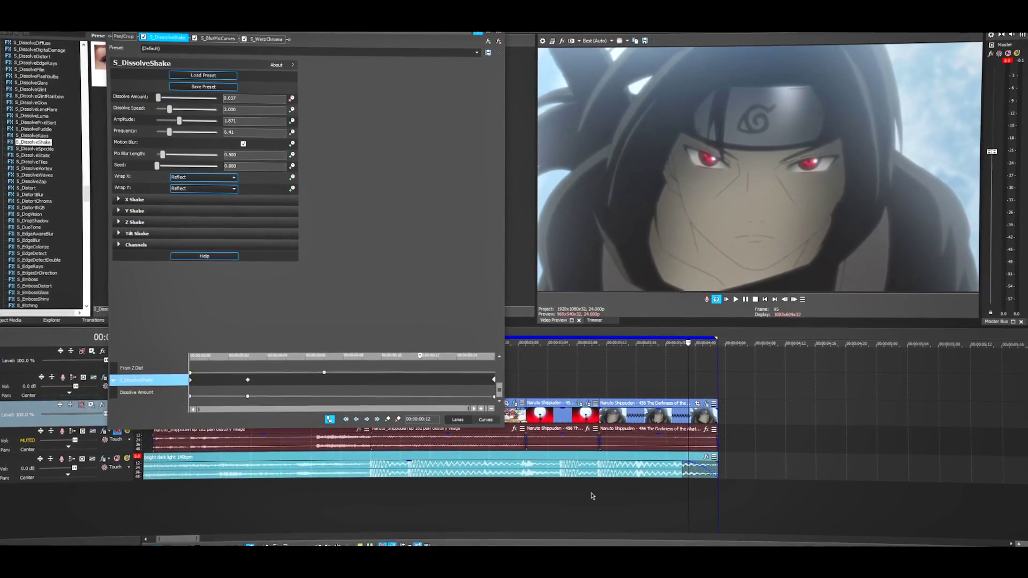
pyautogui.click(735, 299)
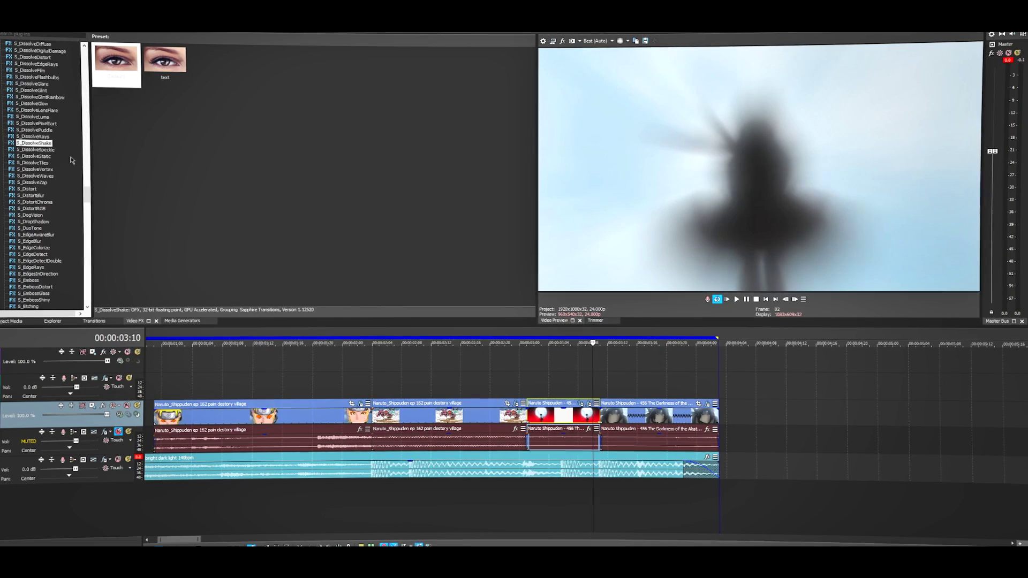
# Step: Apply the norm preset of S_WarpChroma to the third clip and keyframe its From Z Dist at 1 at 00:00:00:08
pyautogui.scroll(-20, 70, 160)
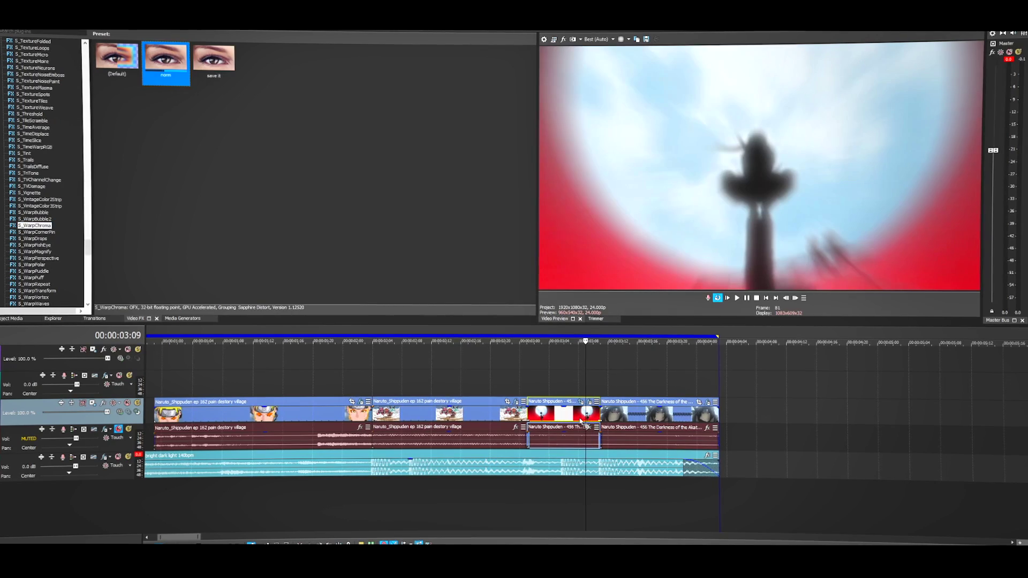
pyautogui.moveTo(579, 421); pyautogui.dragTo(580, 420)
pyautogui.click(286, 142)
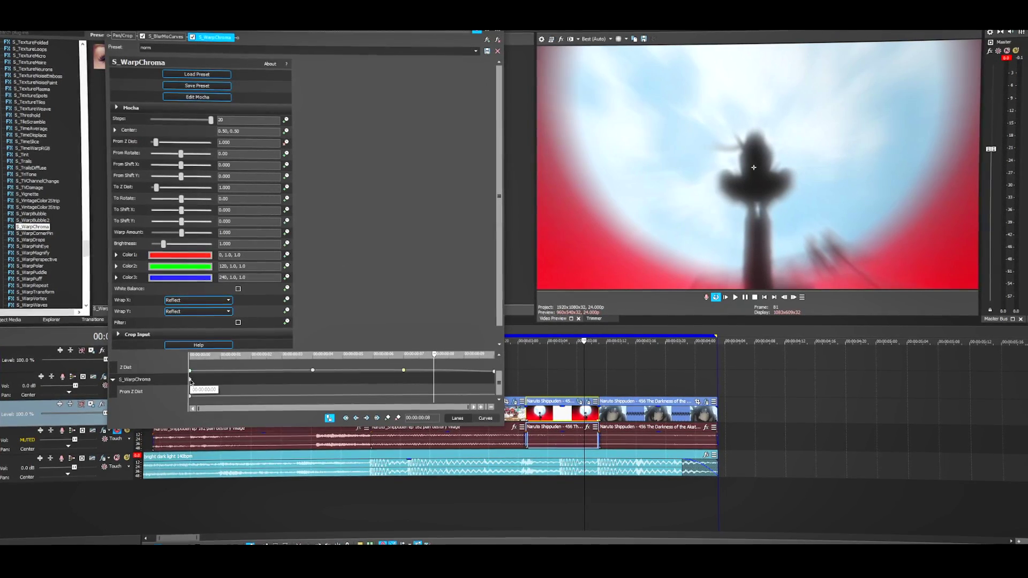
pyautogui.moveTo(190, 382); pyautogui.dragTo(338, 402)
# Step: Add a From Z Dist keyframe of 0.8, move it to the third clip's end, and play back the transition
pyautogui.press('Right')
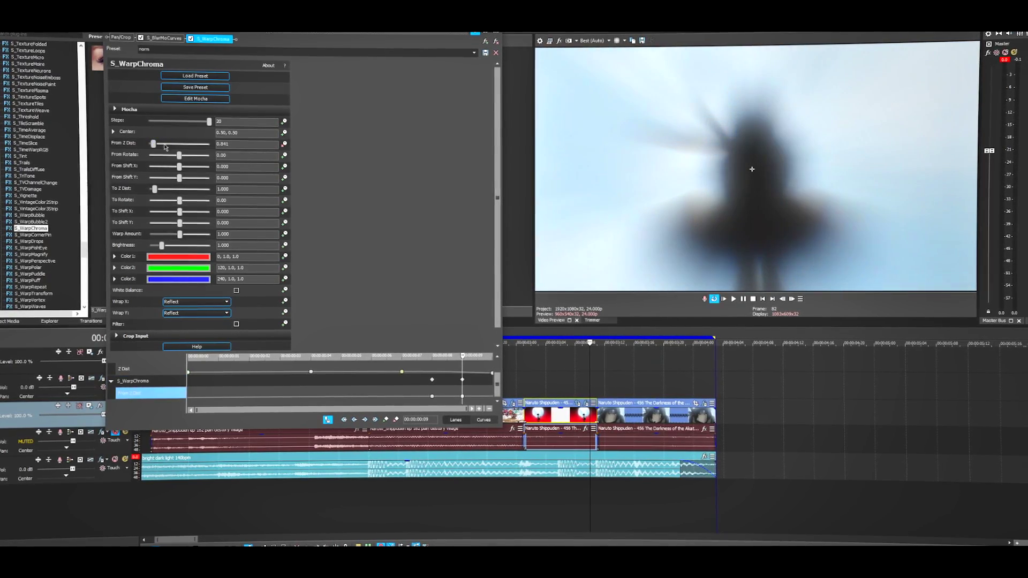
pyautogui.write('0.8')
pyautogui.press('Return')
pyautogui.moveTo(463, 380); pyautogui.dragTo(557, 405)
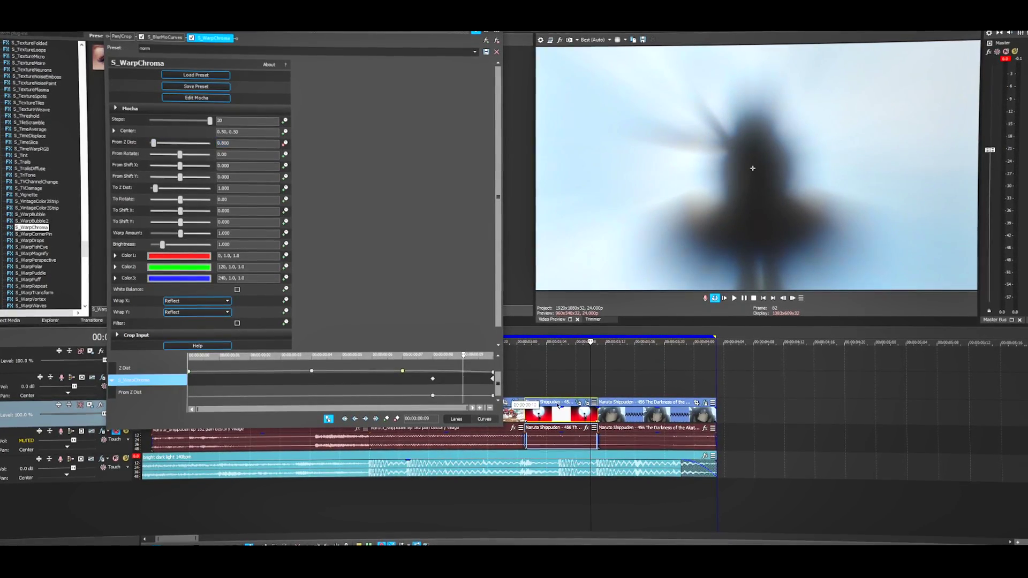
pyautogui.click(734, 298)
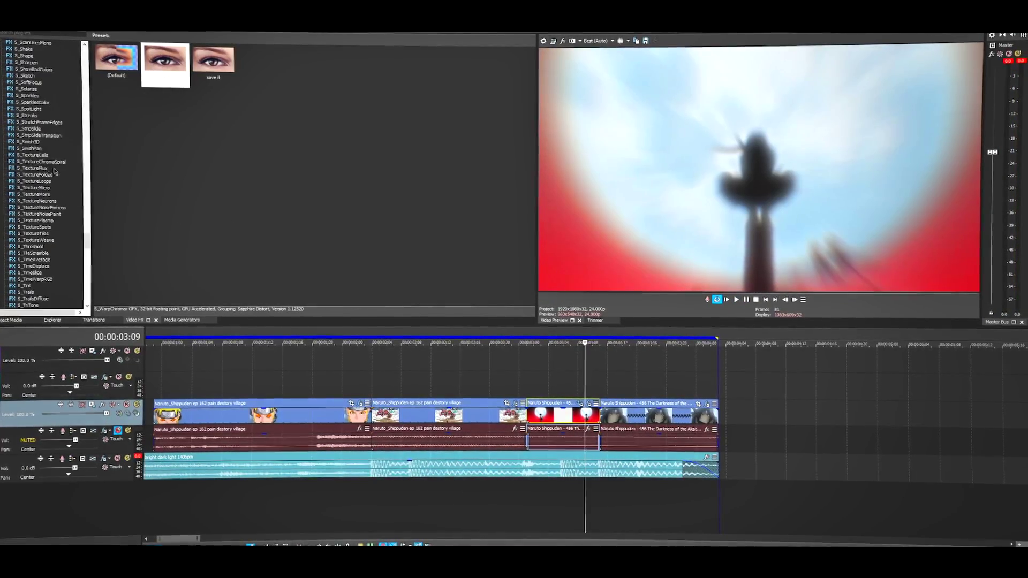
# Step: Apply S_Blur to the third clip and set up its Blur Amount keyframes, starting from a value of 0
pyautogui.scroll(7, 54, 171)
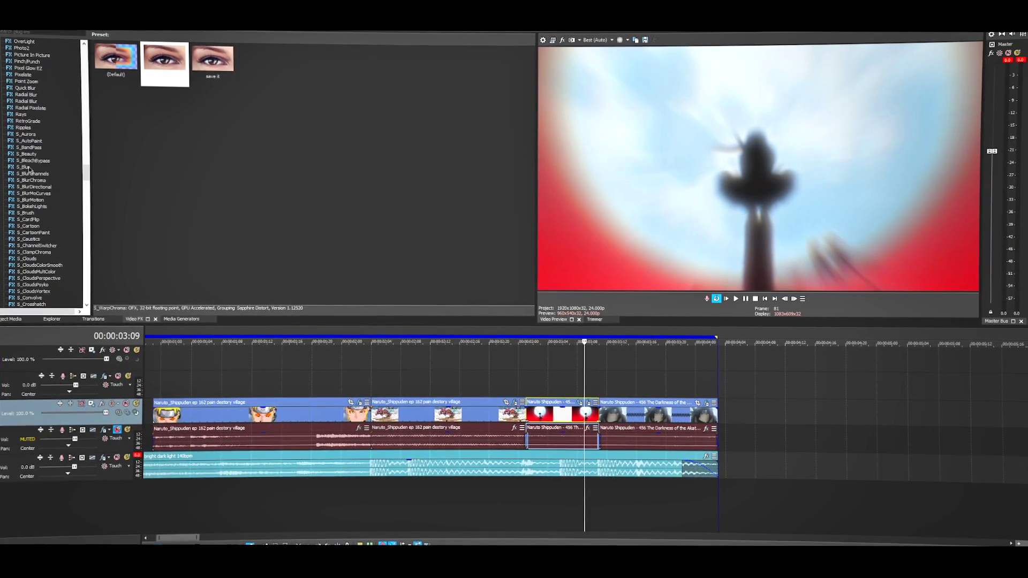
pyautogui.moveTo(567, 391); pyautogui.dragTo(565, 415)
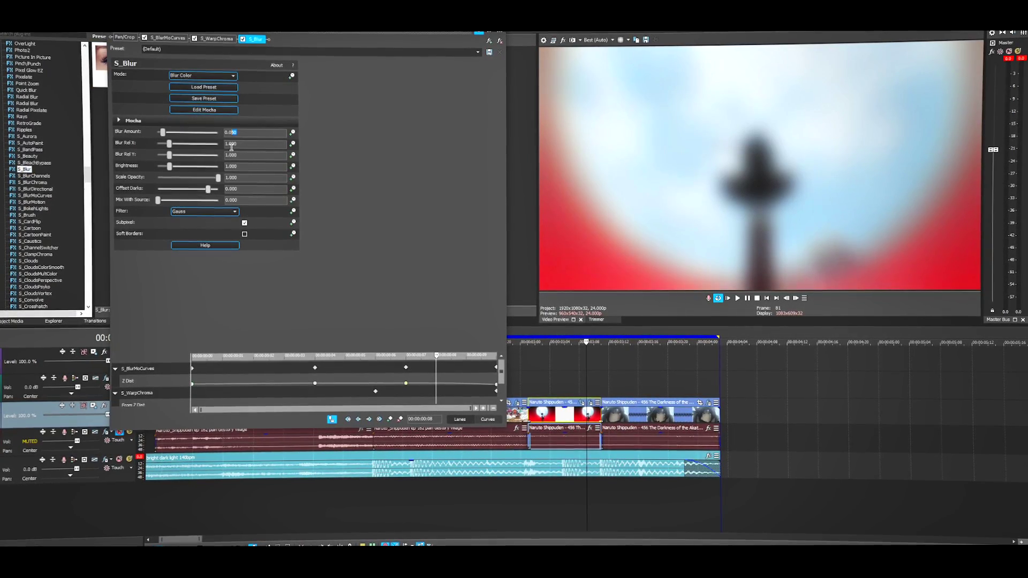
pyautogui.write('5')
pyautogui.press('Return')
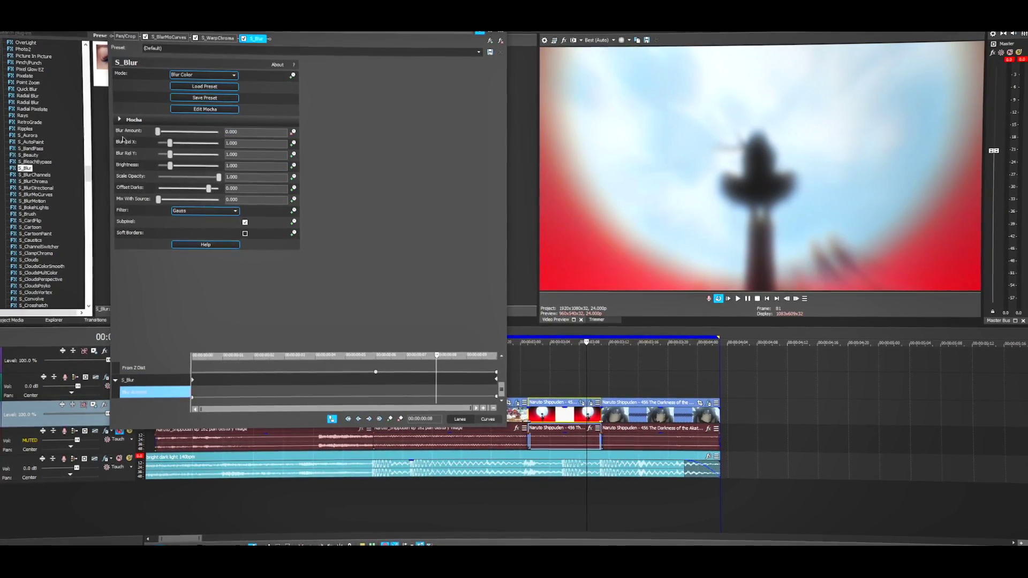
pyautogui.click(195, 382)
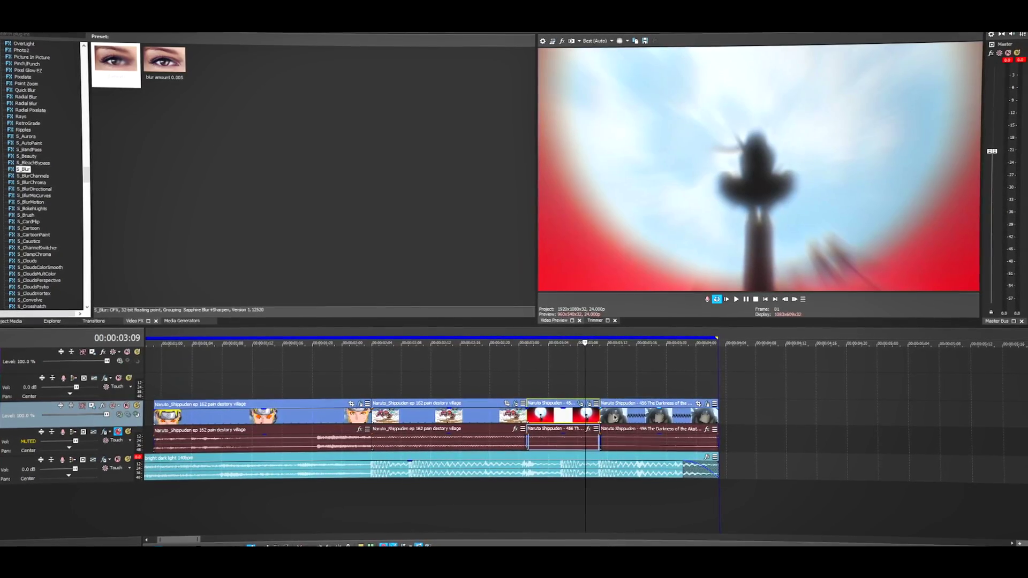
# Step: Apply S_Blur to the fourth clip and keyframe its Blur Amount at 0.020 at the clip's start
pyautogui.click(614, 417)
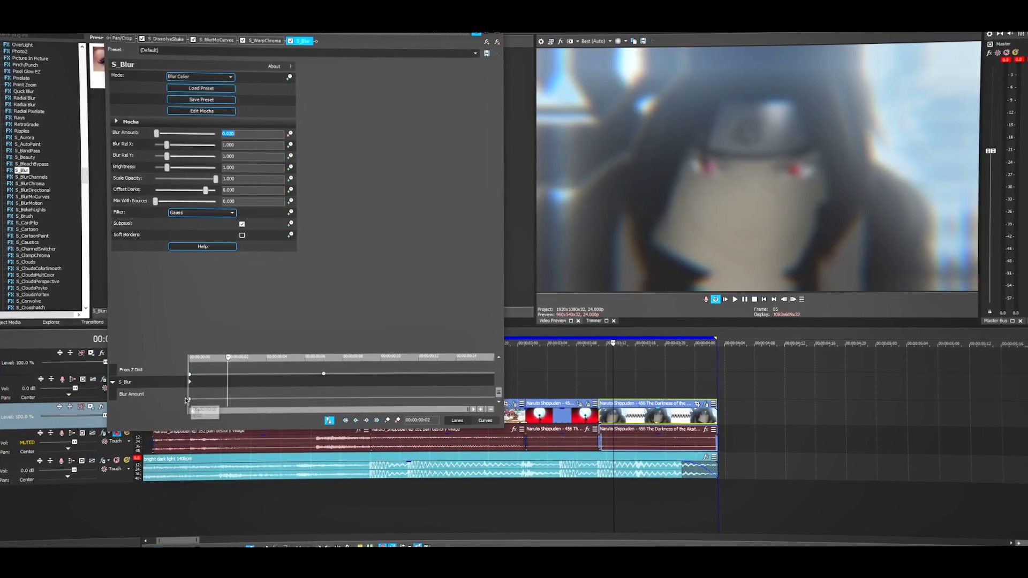
pyautogui.click(188, 399)
# Step: Keyframe the fourth clip's Blur Amount at its minimum at 00:00:00:07, change the first keyframe's curve type, and play back the blur
pyautogui.click(793, 300)
pyautogui.click(792, 299)
pyautogui.click(792, 299)
pyautogui.click(793, 299)
pyautogui.click(792, 299)
pyautogui.click(792, 299)
pyautogui.click(792, 299)
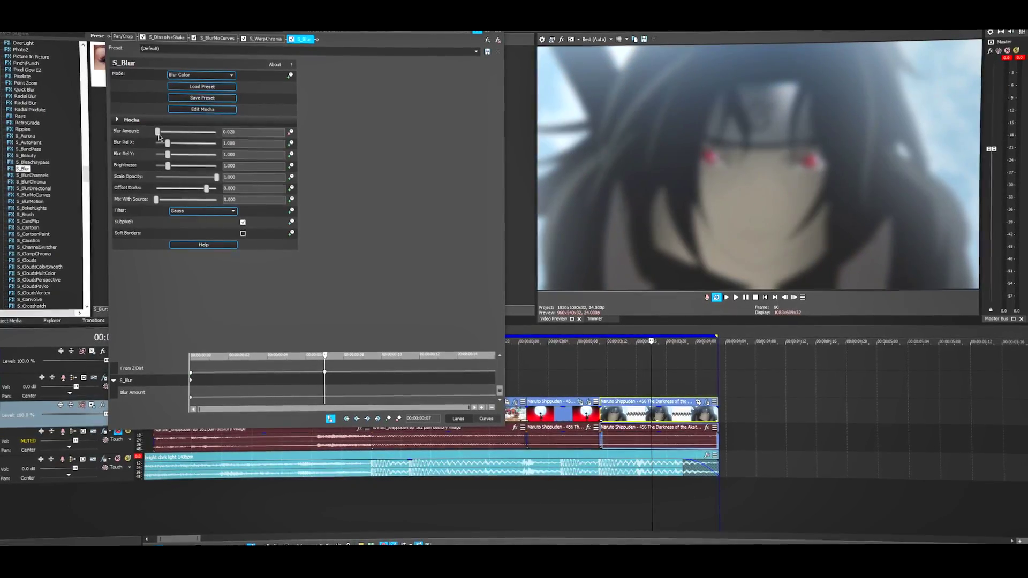
pyautogui.moveTo(158, 133); pyautogui.dragTo(154, 133)
pyautogui.rightClick(191, 398)
pyautogui.click(222, 463)
pyautogui.click(572, 497)
pyautogui.press('space')
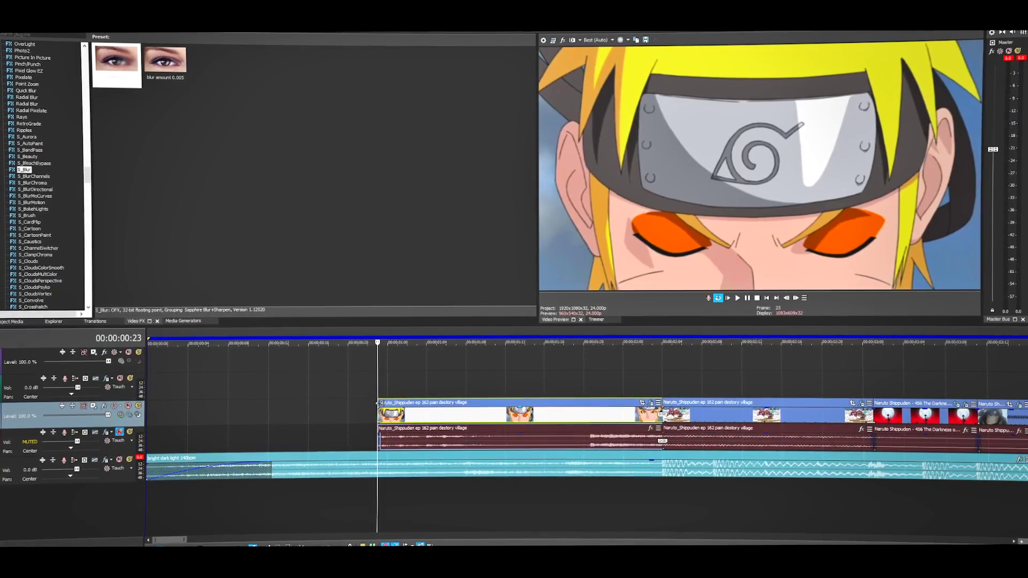
# Step: Add a fade-in over nearly the first half of the first clip and play back the whole edit from the beginning
pyautogui.moveTo(379, 403); pyautogui.dragTo(436, 416)
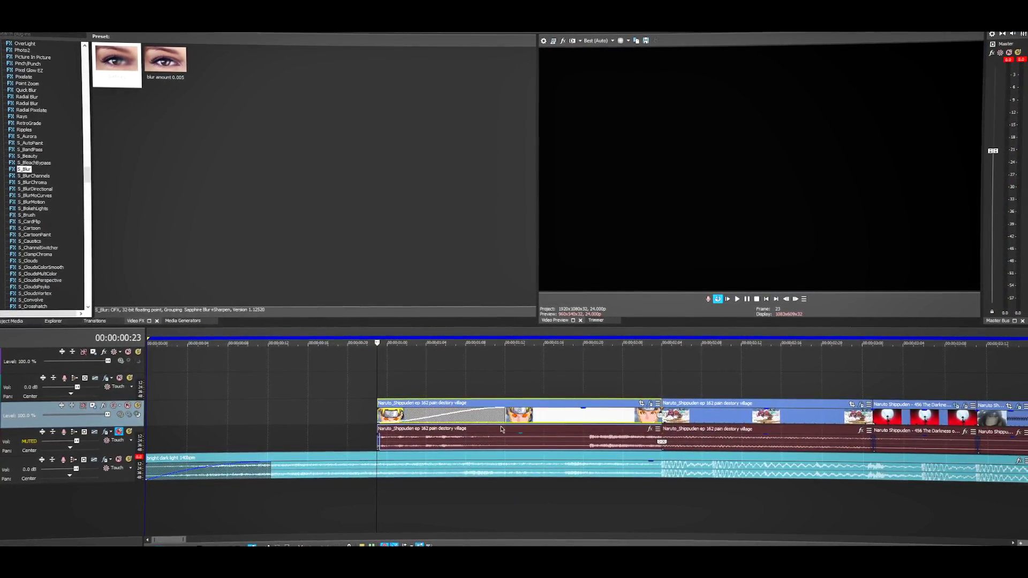
pyautogui.scroll(-3, 502, 430)
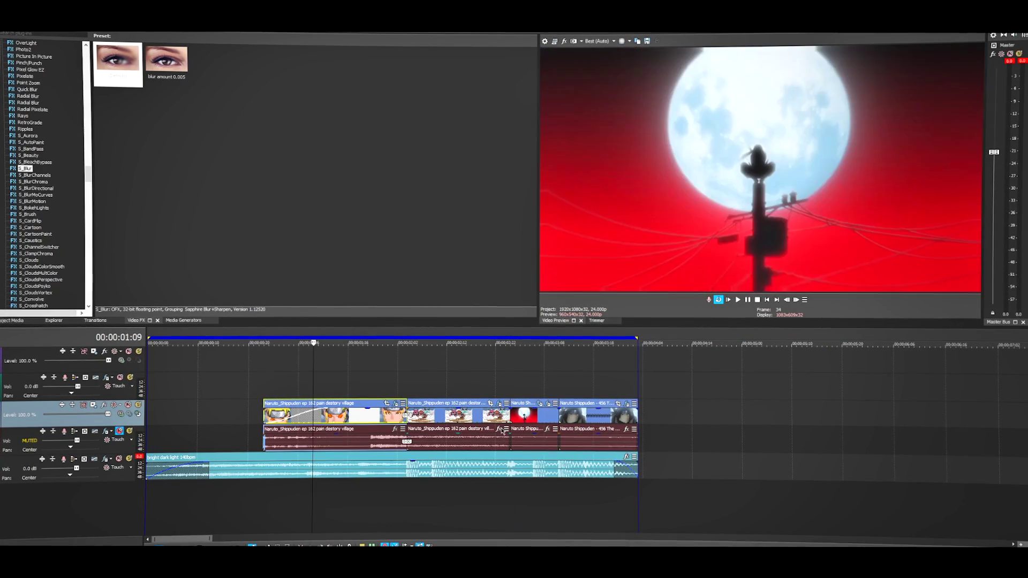
pyautogui.press('space')
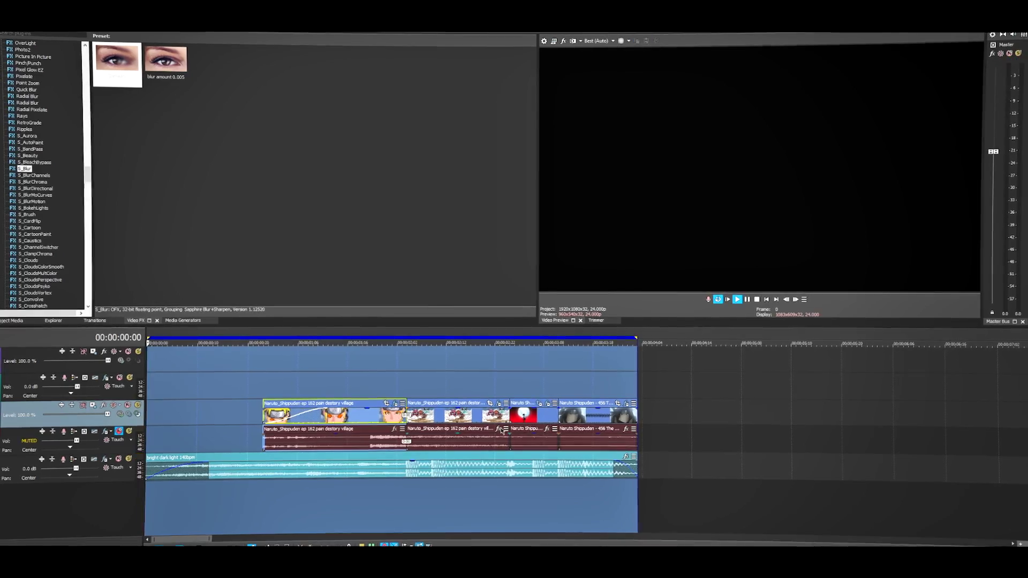
pyautogui.press('space')
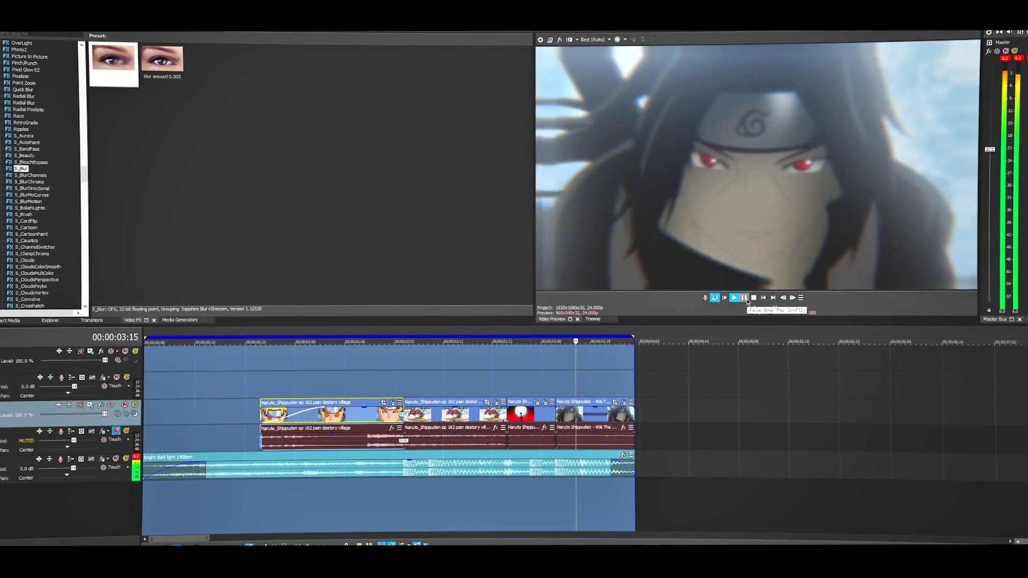
pyautogui.click(748, 301)
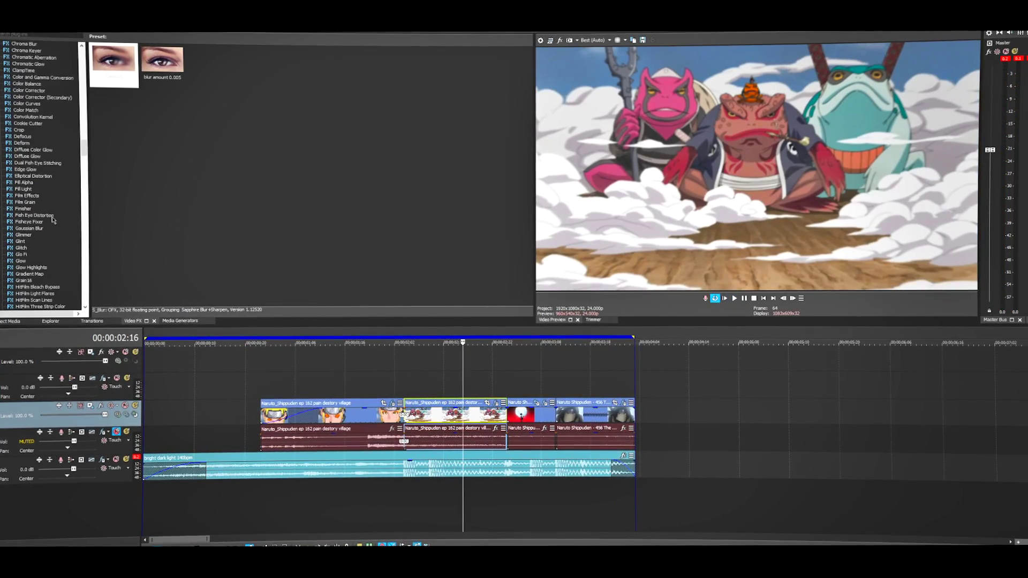
# Step: Apply two Magic Bullet Looks effects to the video track, using the hollywood teal and hollywood teal 2 presets
pyautogui.scroll(-9, 53, 219)
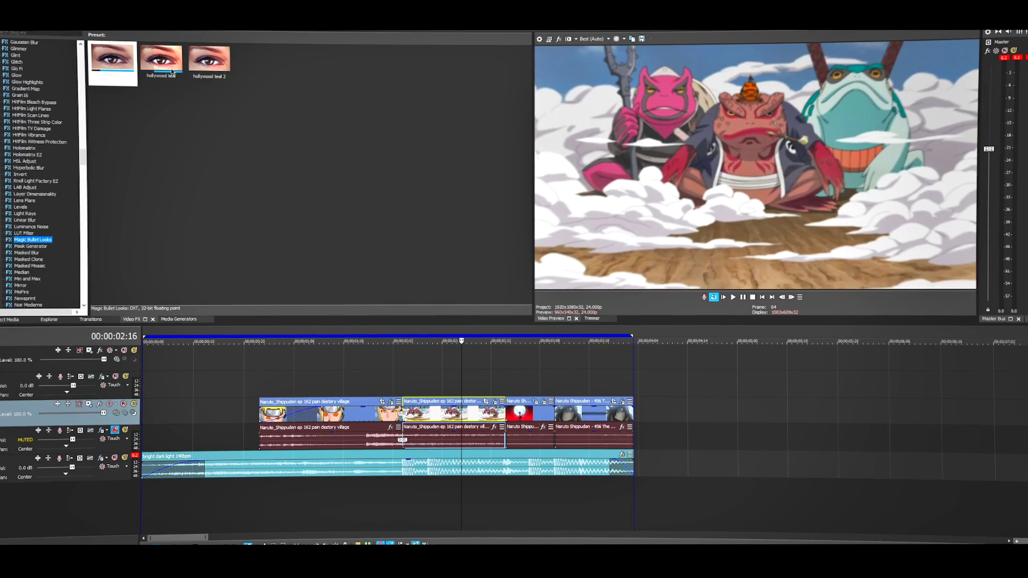
pyautogui.click(209, 59)
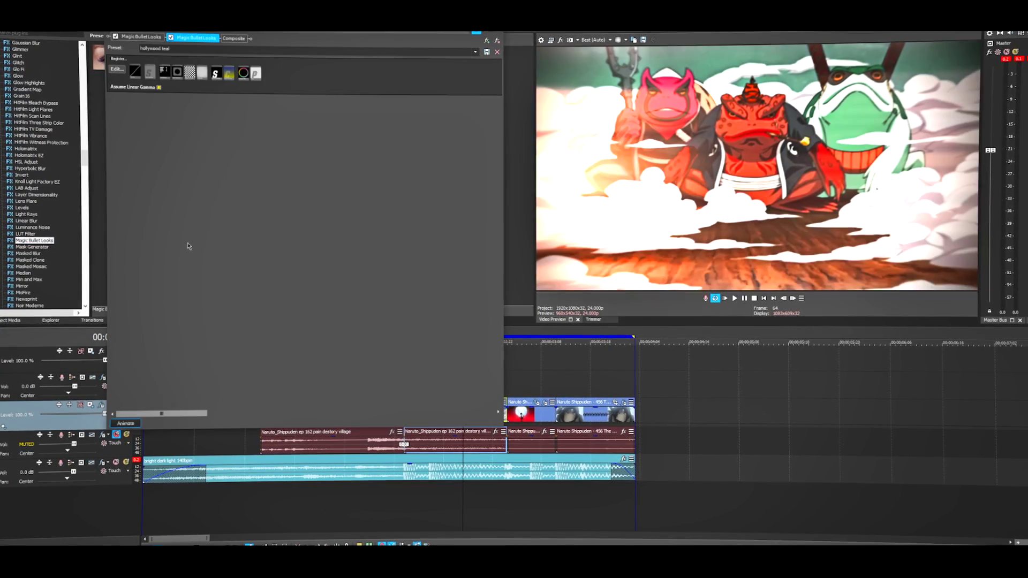